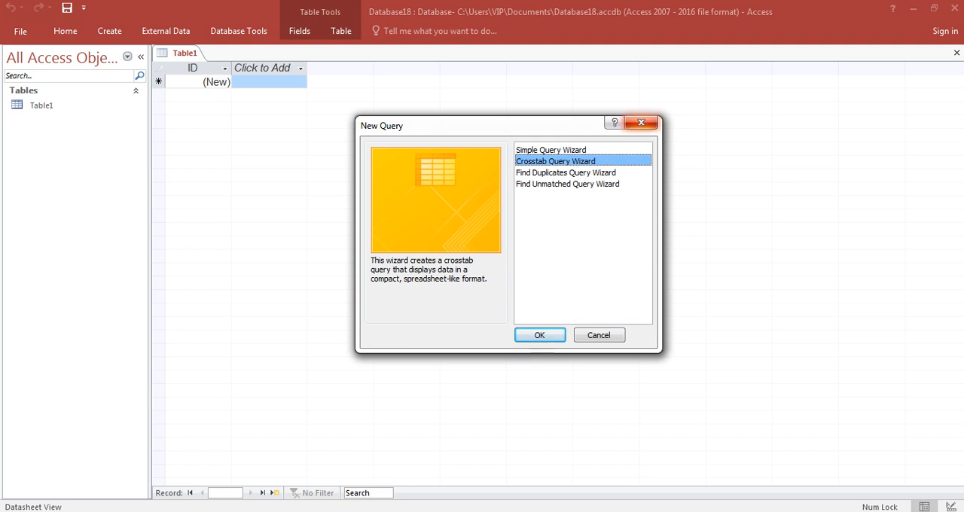
Step: Dismiss the New Query dialog and add a Short Text field named المحافظة to Table1
left_click(641, 123)
left_click(269, 68)
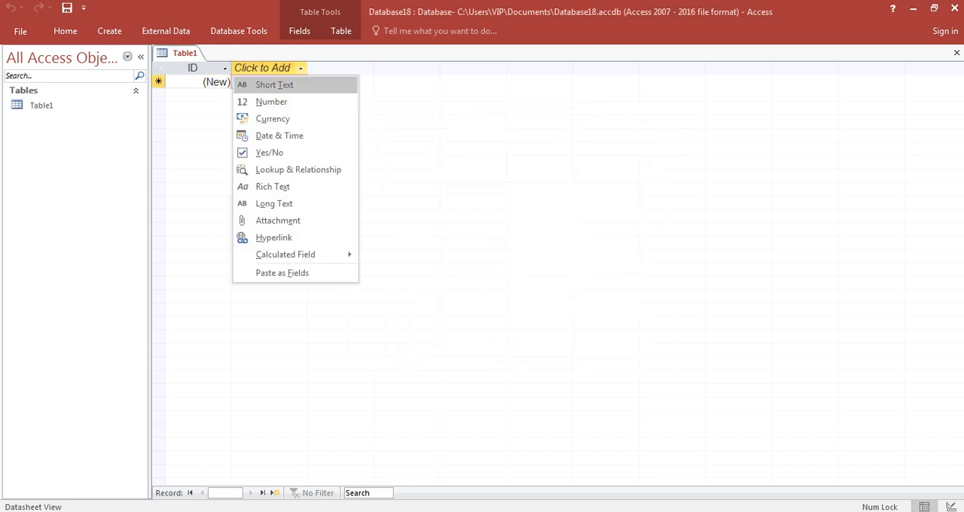
left_click(275, 84)
key("BackSpace")
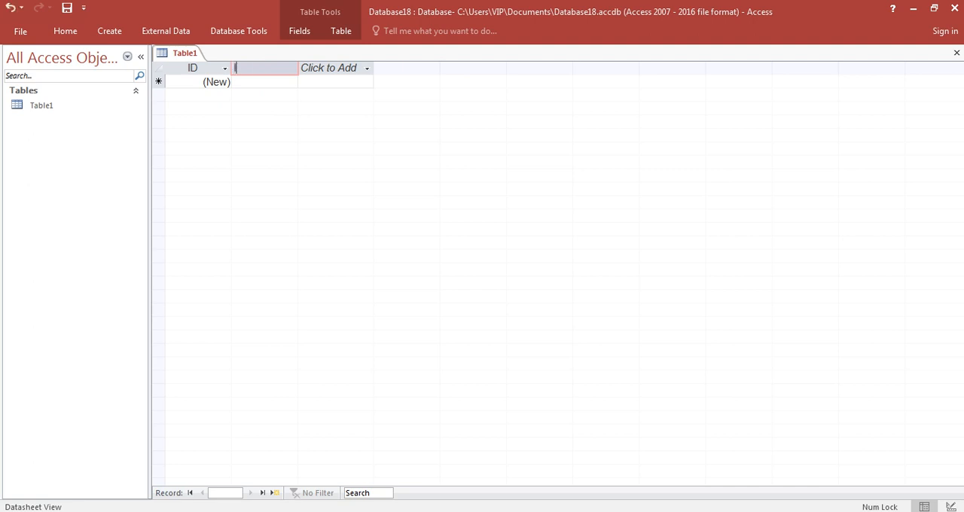
key("alt")
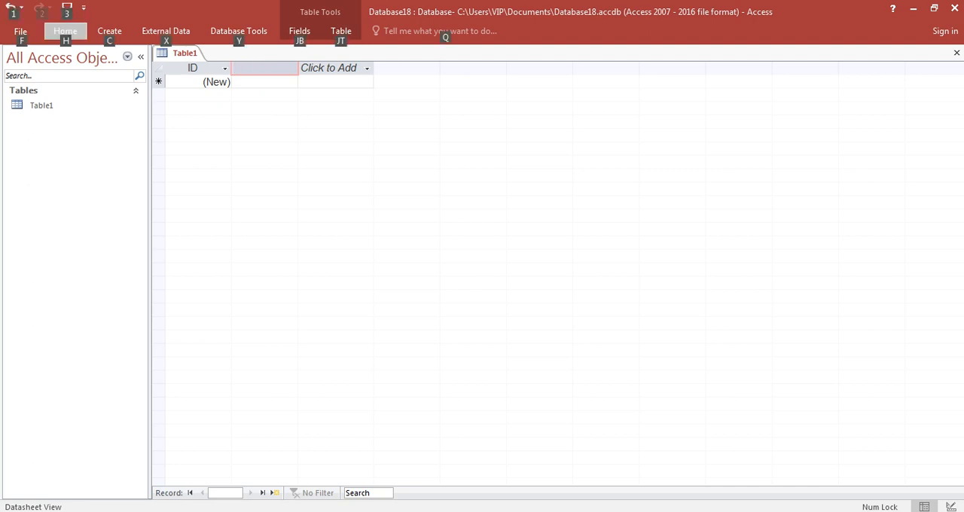
key("Escape")
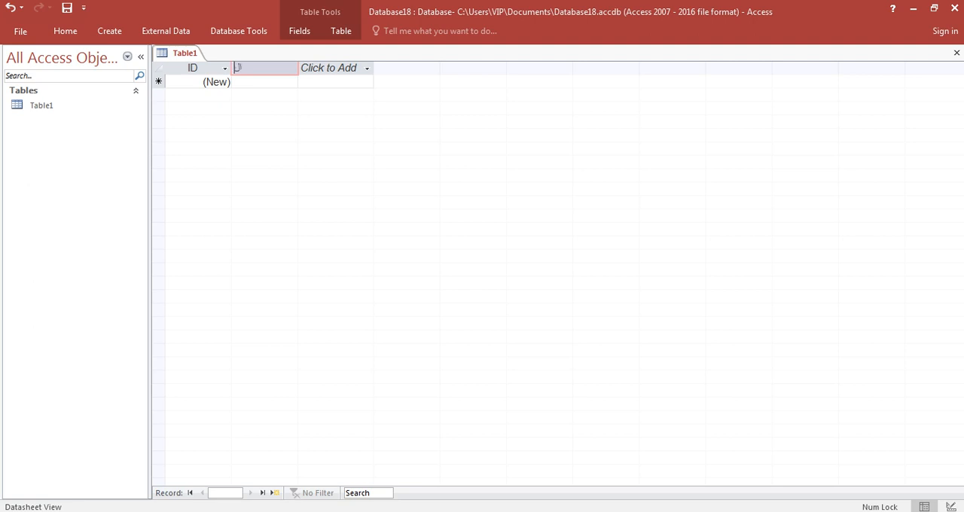
type("المحافظة")
key("Return")
key("Return")
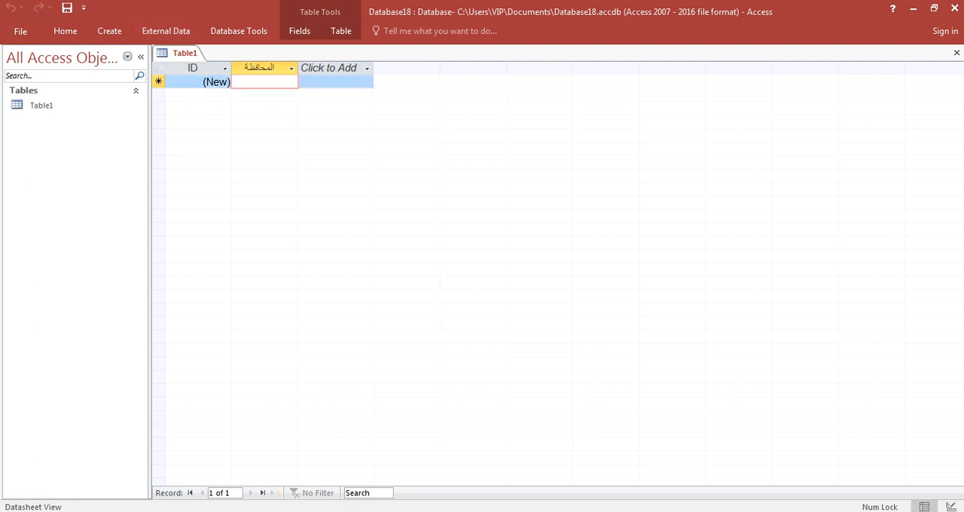
Step: Enter القاهرة as the المحافظة value of the first record in Table1
type("الو")
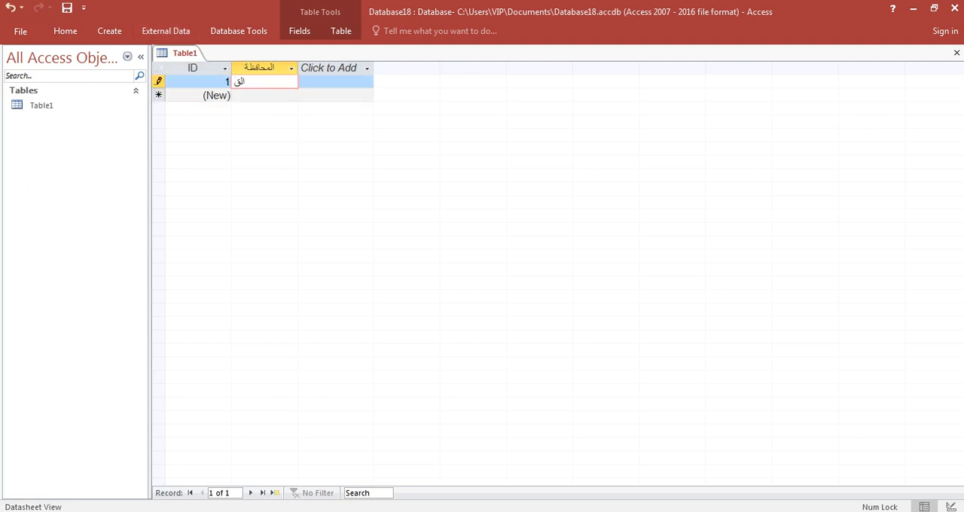
type("اه")
key("BackSpace")
type("ار")
key("BackSpace")
key("BackSpace")
key("BackSpace")
type("قاهرة")
key("Down")
Step: Add three more records with المنيا, الجيزة and سوهاج in the المحافظة field, and close Table1
type("المني")
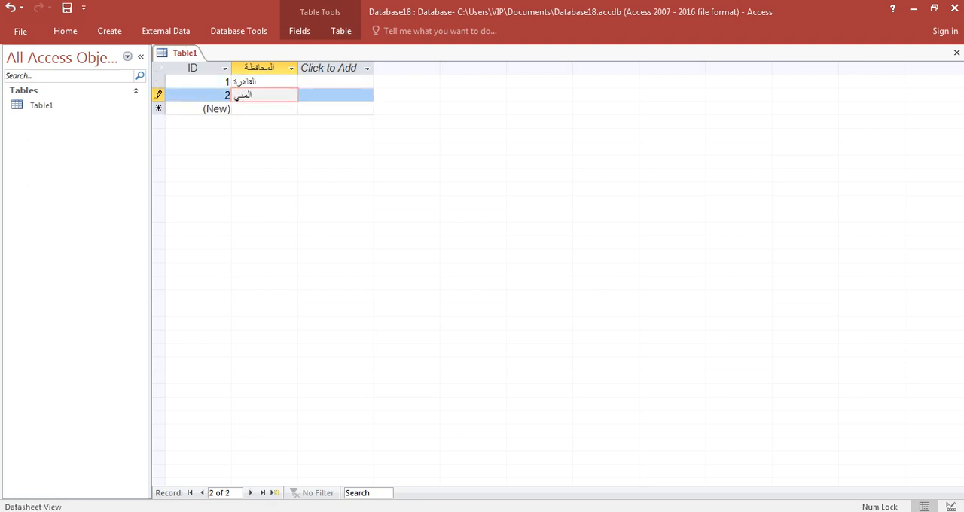
type("ا")
key("Down")
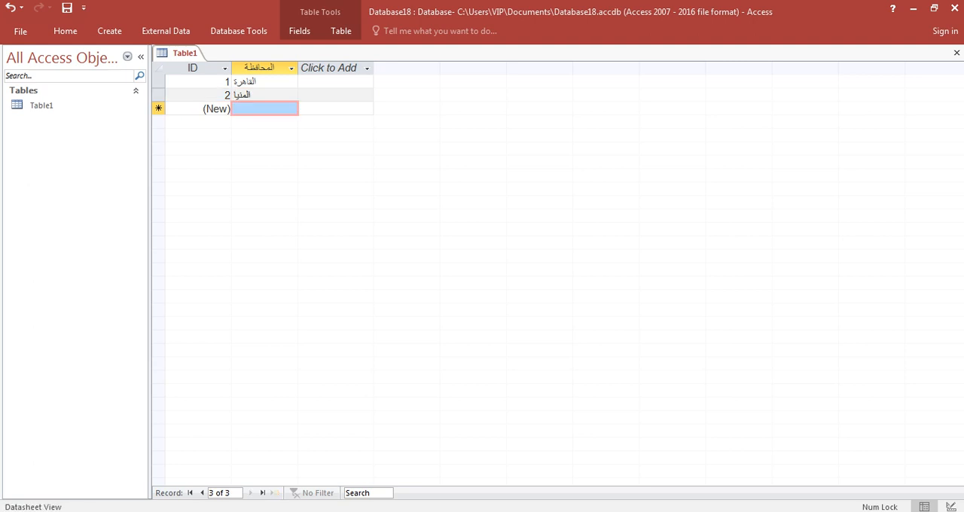
type("الجيزة")
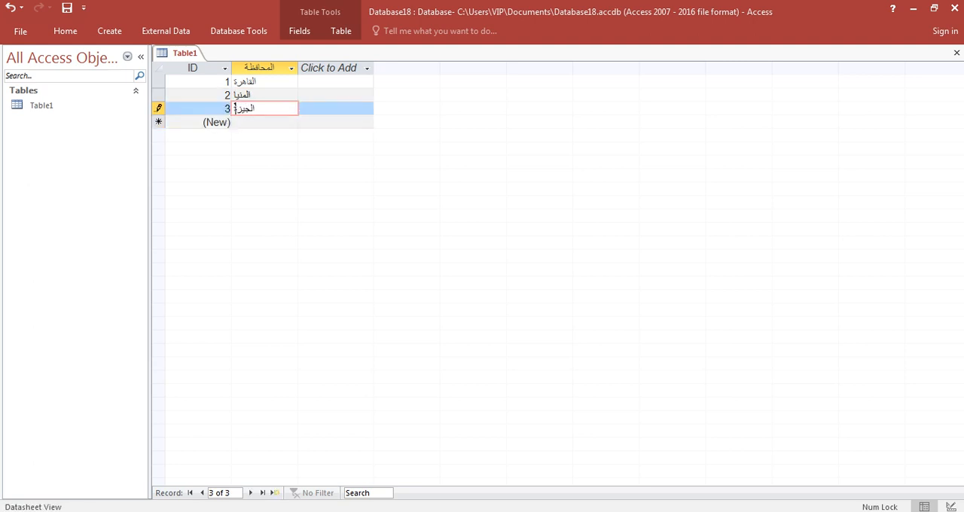
key("Down")
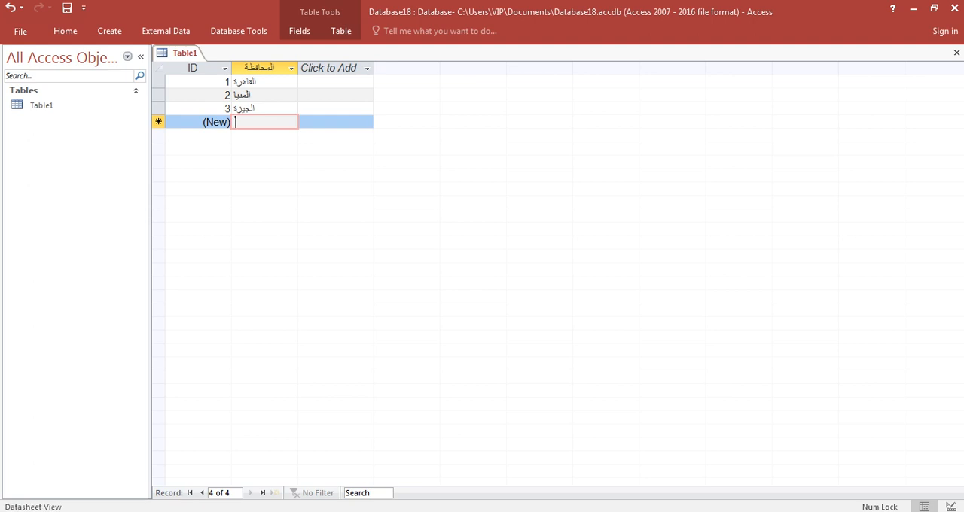
type("سوهاج")
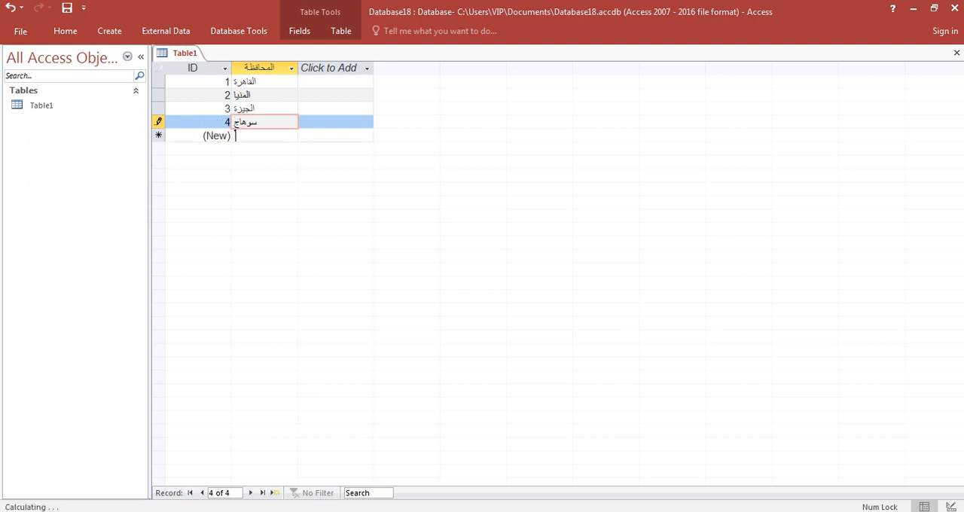
key("Down")
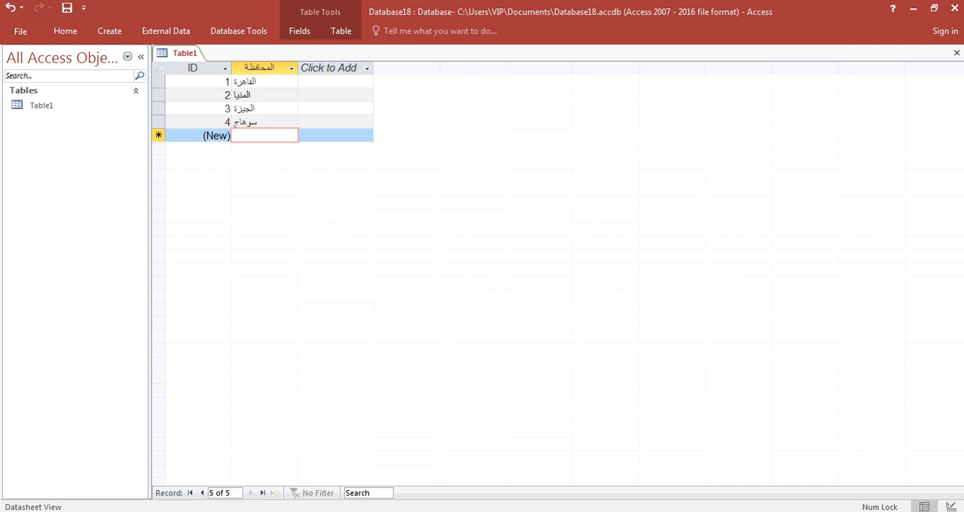
left_click(957, 52)
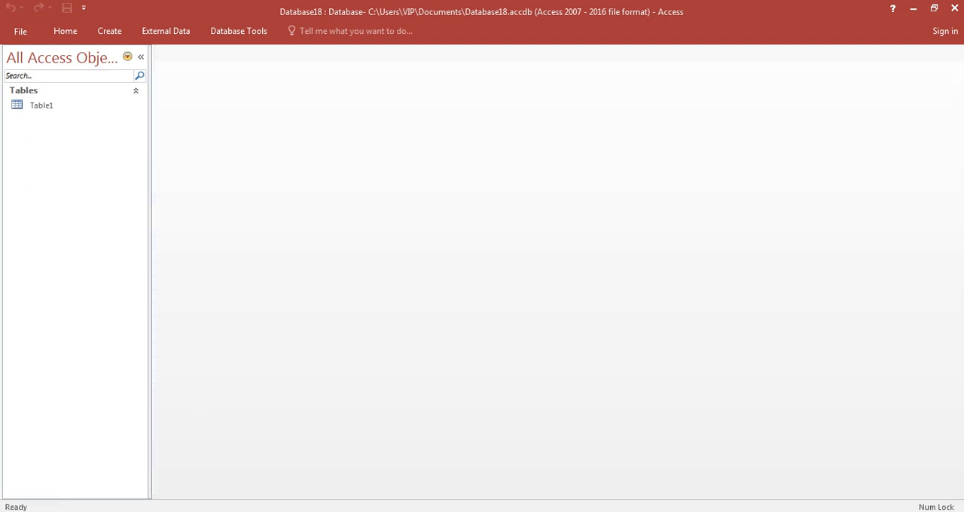
Step: Create a second table in Datasheet View and add a Short Text field named محافظة
left_click(65, 31)
left_click(110, 31)
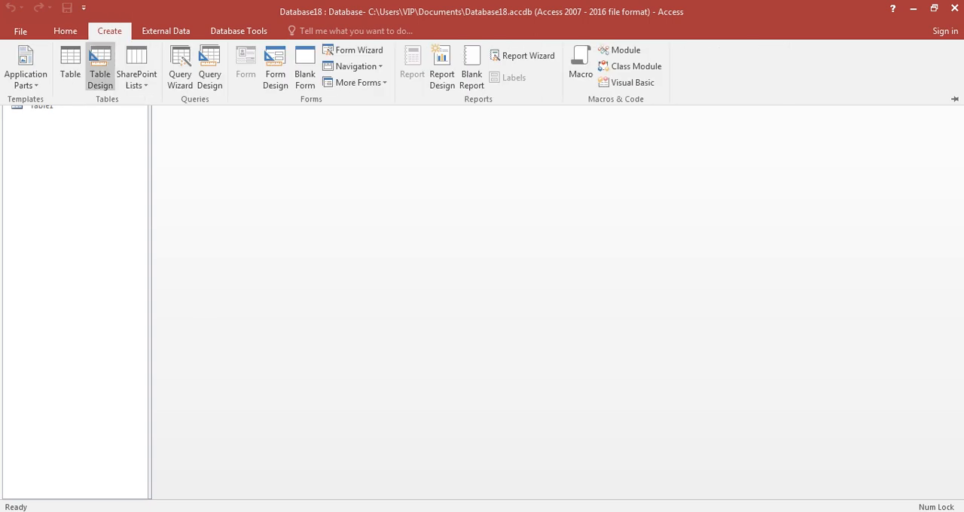
left_click(70, 68)
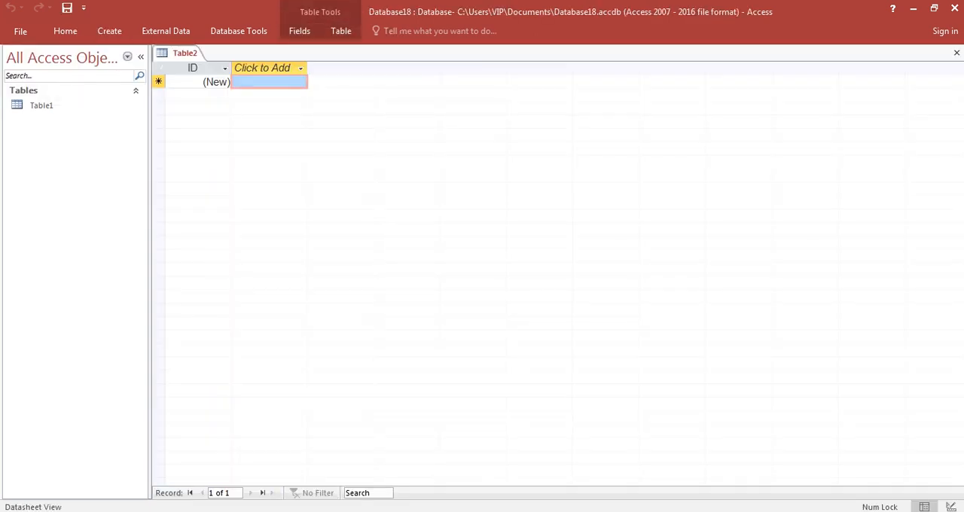
left_click(300, 67)
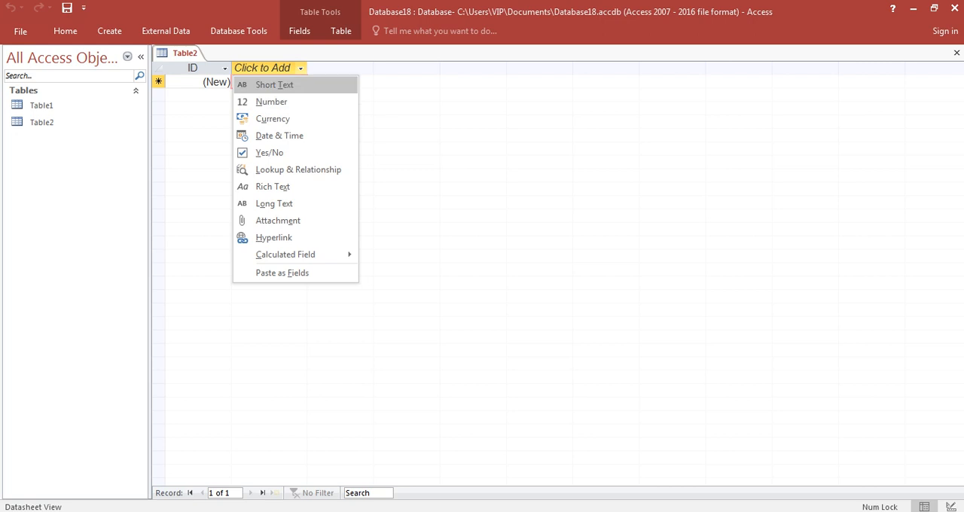
key("Return")
type("محاف")
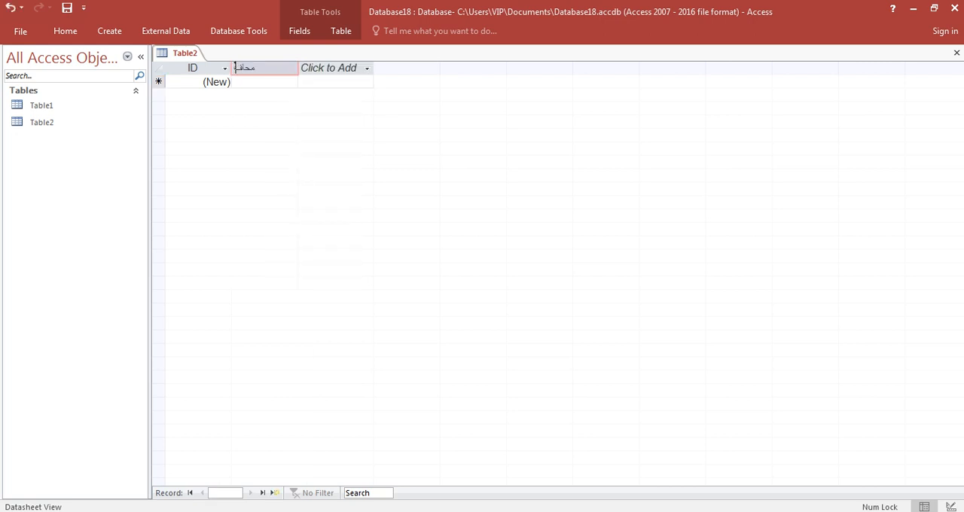
type("ظة")
key("Return")
key("Return")
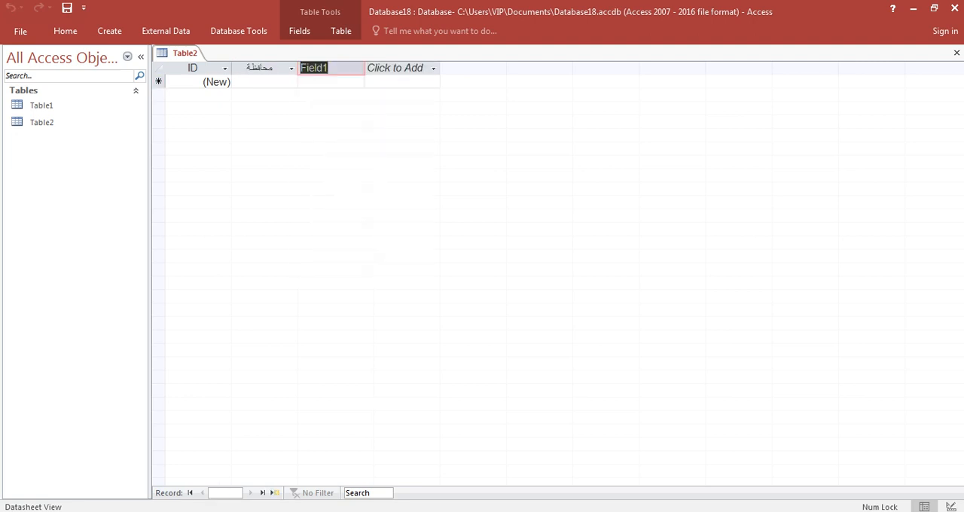
Step: Add two more Short Text fields named الاسم and المرتب to Table2
type("الاسم")
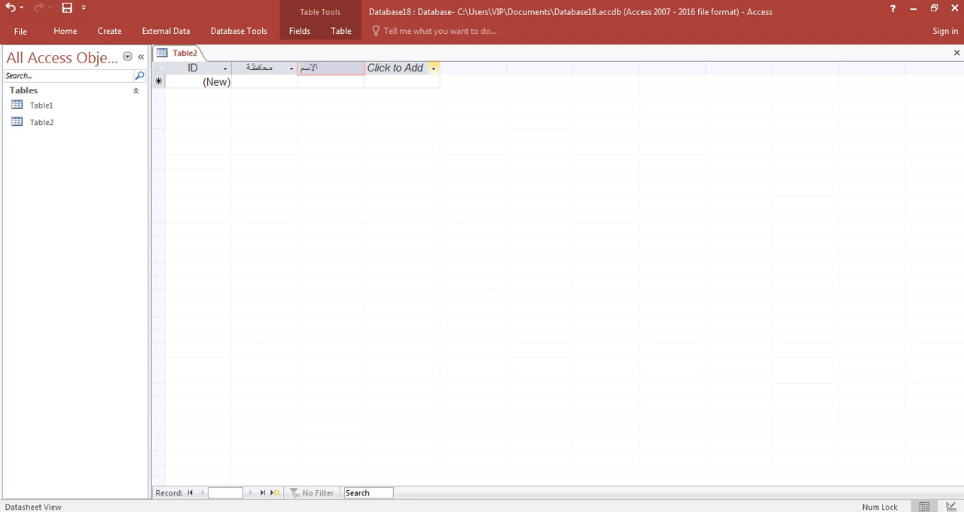
key("Return")
key("Return")
type("ال")
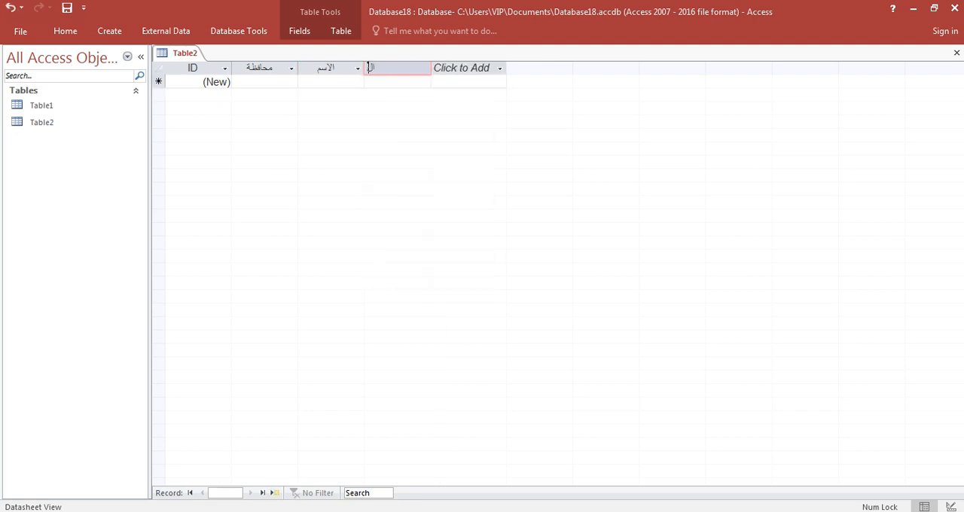
type("مرتب")
left_click(216, 82)
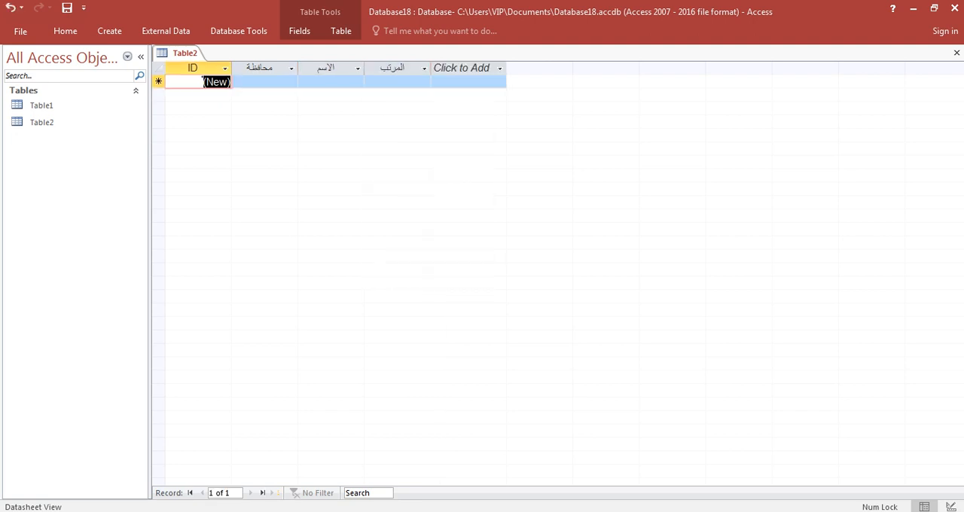
Step: Enter 86598 and 586 in the المرتب field of the first two records of Table2
left_click(368, 81)
type("86598")
key("Down")
type("586")
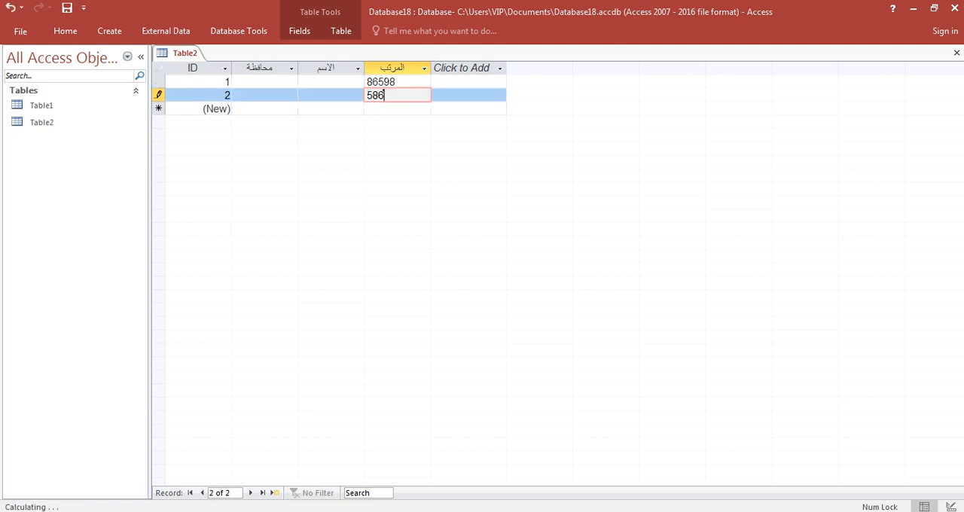
key("Down")
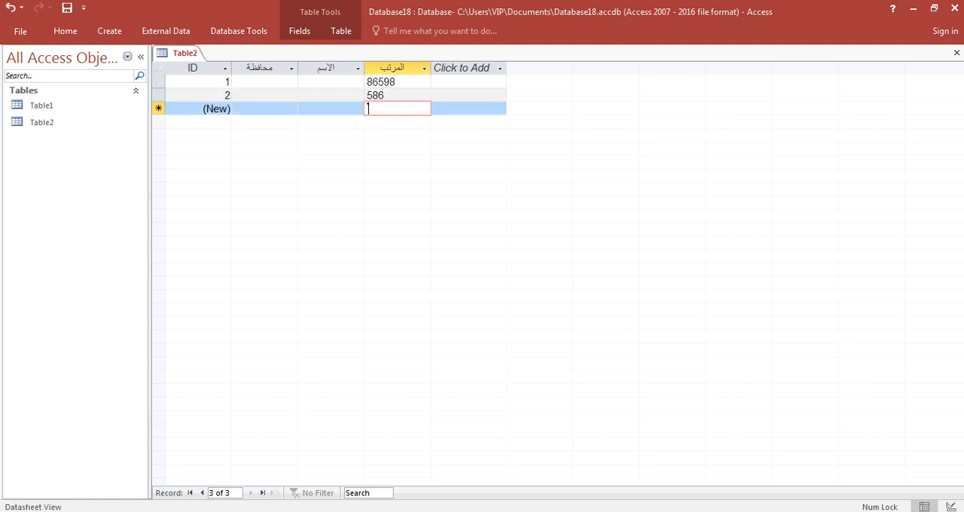
Step: Add a Currency field named مرتب after the المرتب field in Table2
left_click(499, 68)
left_click(467, 118)
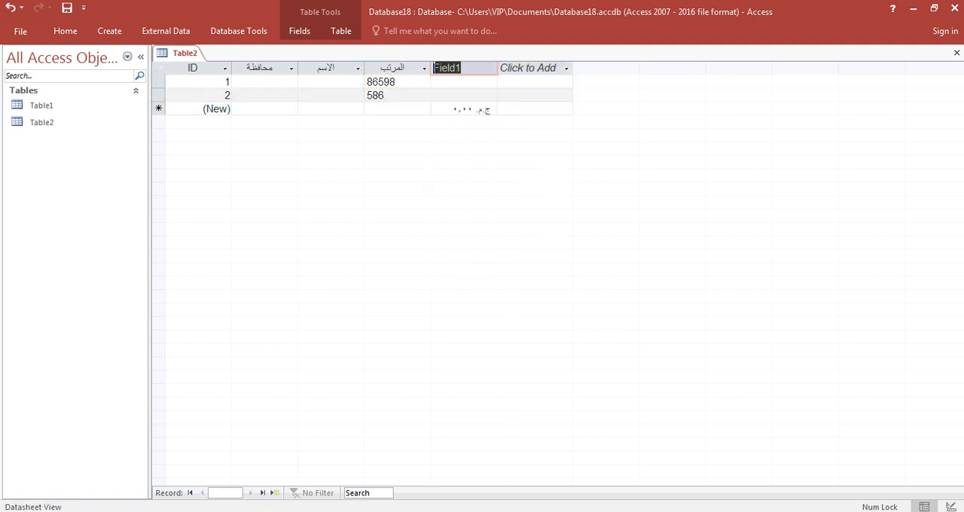
type("مرتب")
key("Return")
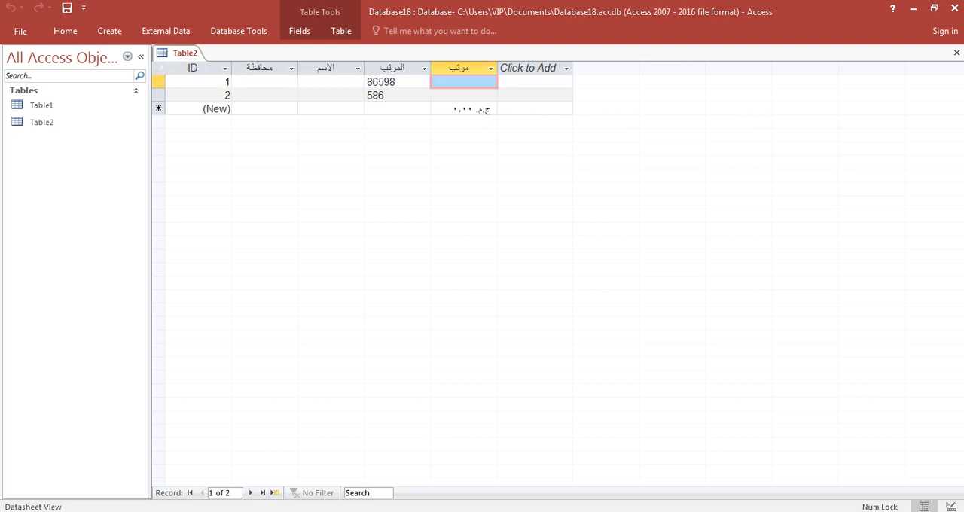
Step: Enter 5832 and 83 in the مرتب currency field of the first two records
type("5832")
key("Down")
type("83")
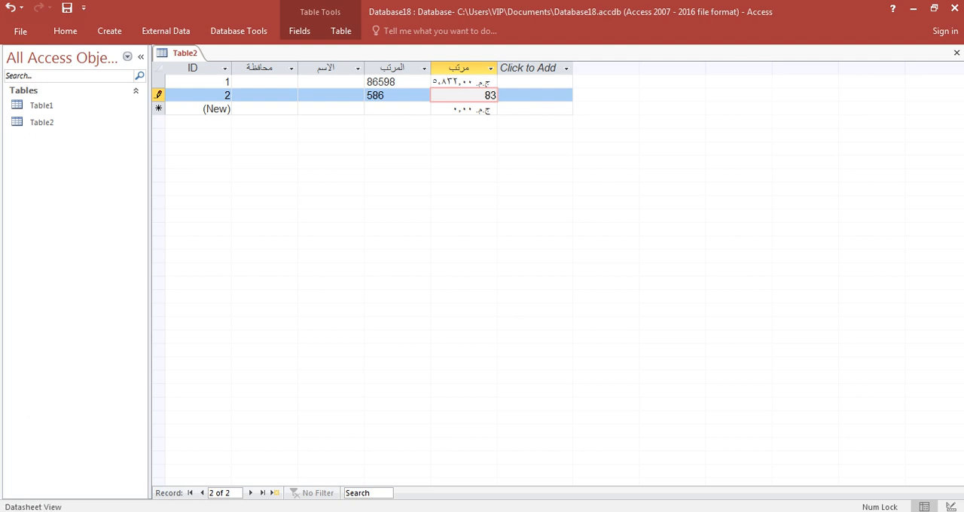
key("Down")
Step: Enter 45285 in the مرتب field of the third record
type("8528")
key("Down")
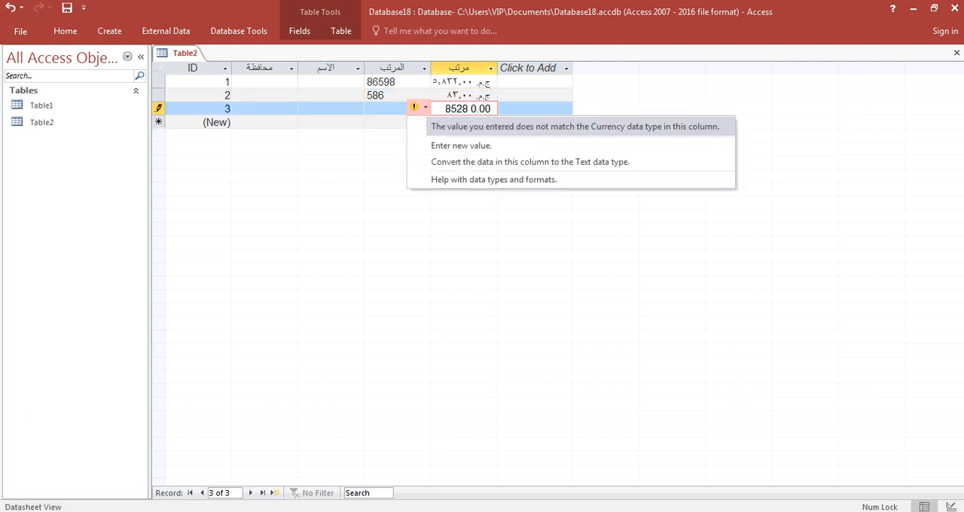
left_click(469, 109)
left_click_drag(445, 108, 491, 108)
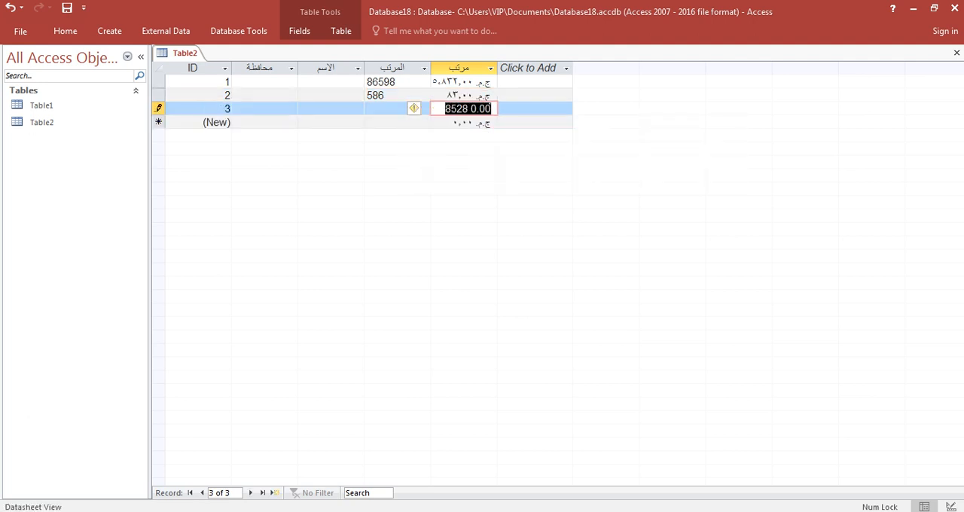
type("45280")
key("Down")
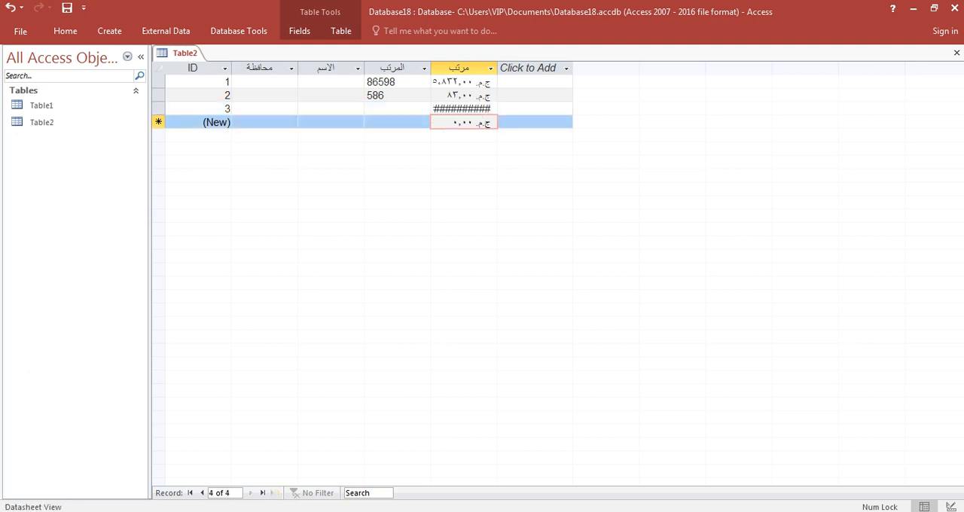
Step: Widen the مرتب column to fit its values and enter 52882 for the fourth record
left_click_drag(497, 68, 524, 68)
left_click(525, 68)
left_click(499, 122)
left_click_drag(499, 122, 478, 122)
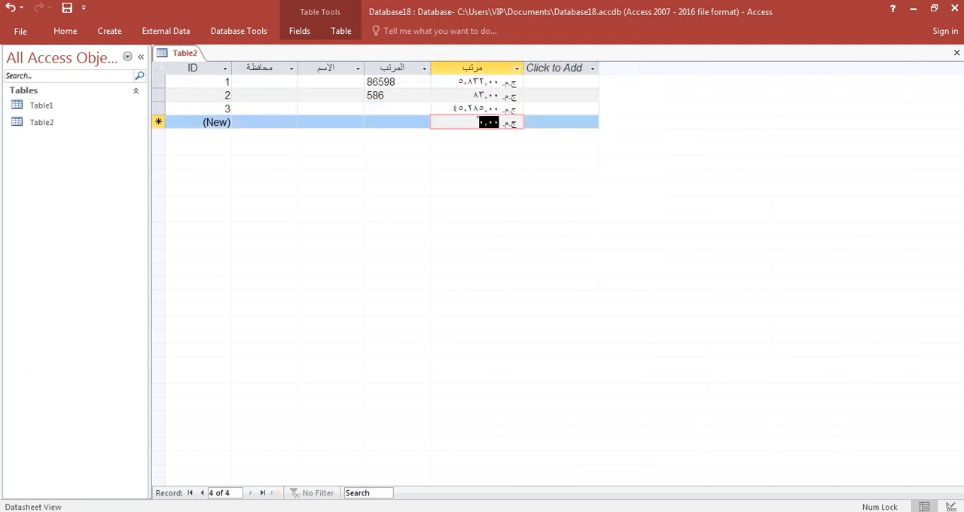
type("52882")
left_click(400, 135)
Step: Permanently delete the المرتب text field and its data from Table2
left_click(397, 68)
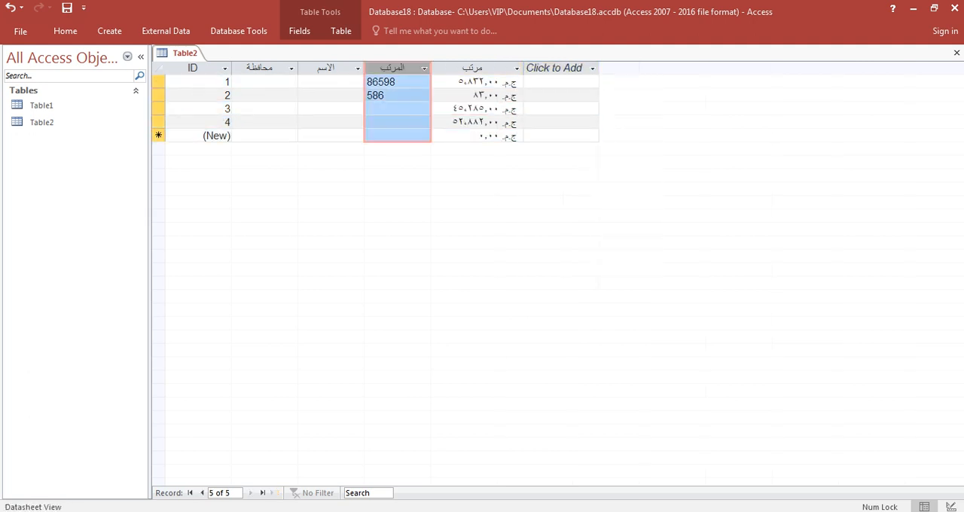
key("Delete")
key("Return")
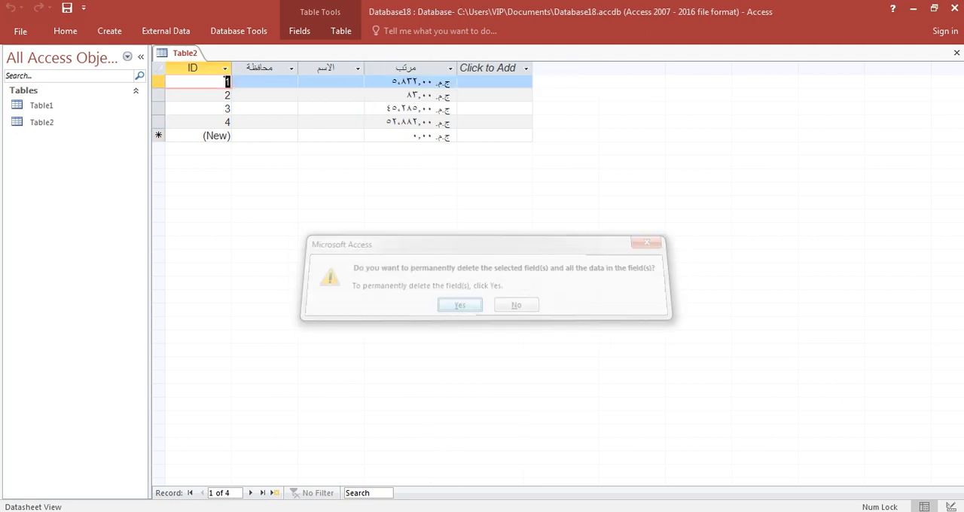
Step: Fill in the first record of Table2 with القاهرة in the محافظة field and the person's first name in الاسم
left_click(264, 82)
type("القاهرة")
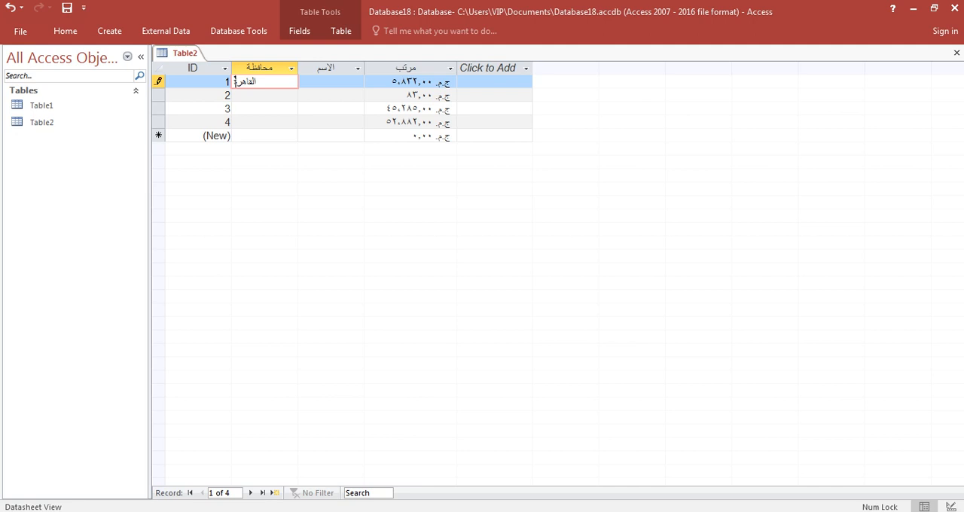
left_click(331, 82)
type("سعيد")
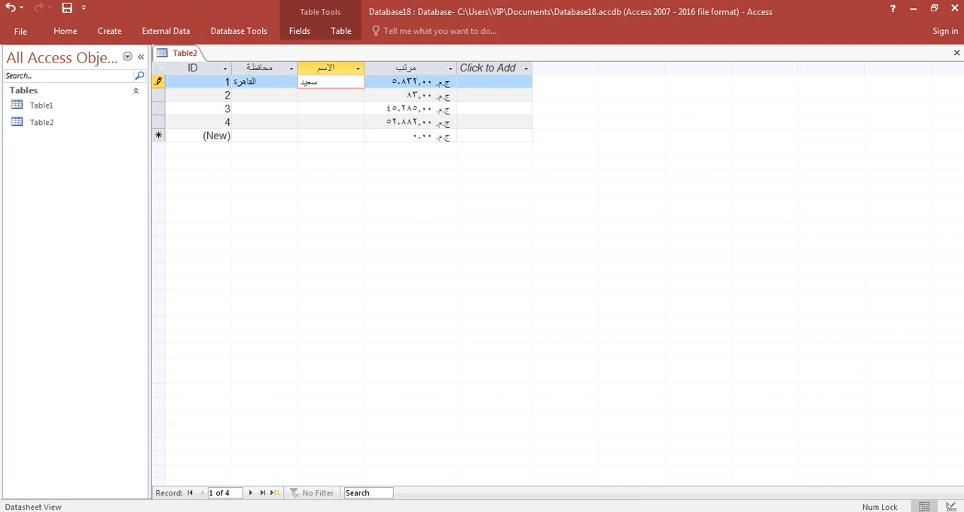
left_click(264, 95)
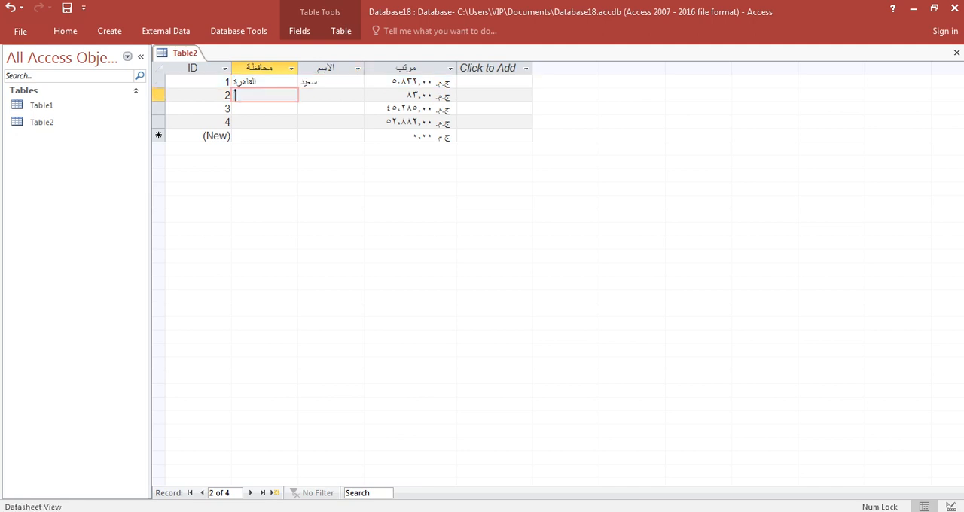
Step: Fill in the second record of Table2 with القاهرة in the محافظة field and the person's full name in الاسم
type("القاهرة")
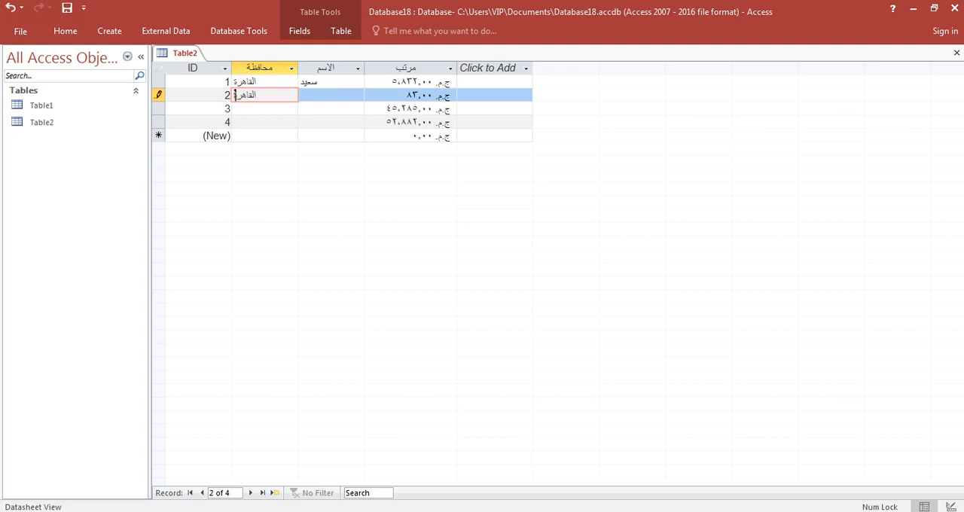
key("Tab")
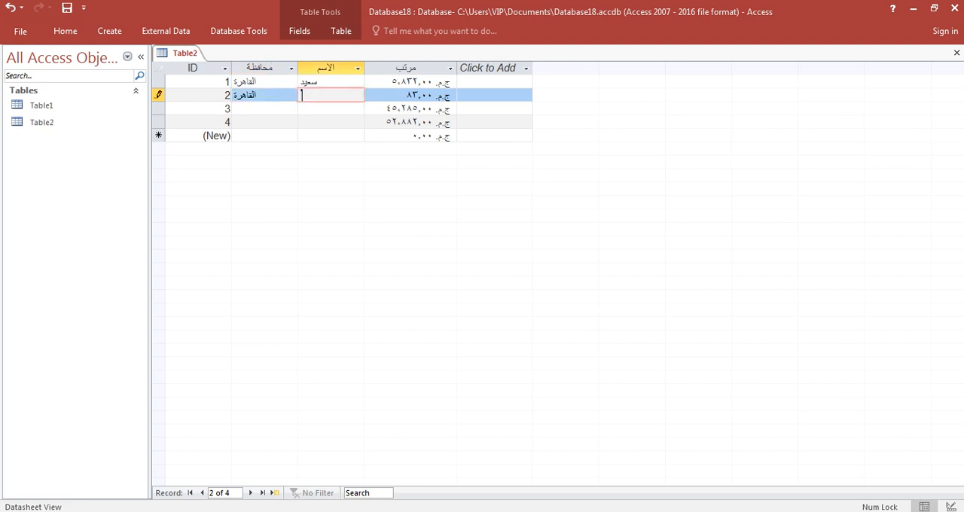
type("احمد البنا")
Step: Fill in the third record with الجيزة in the محافظة field and the person's first name in الاسم
left_click(237, 109)
type("الج")
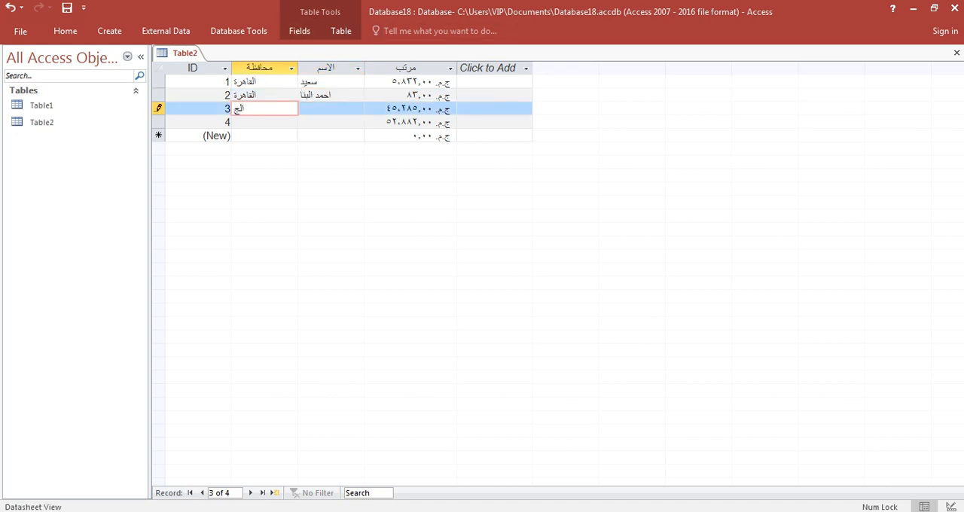
type("يزة")
key("Tab")
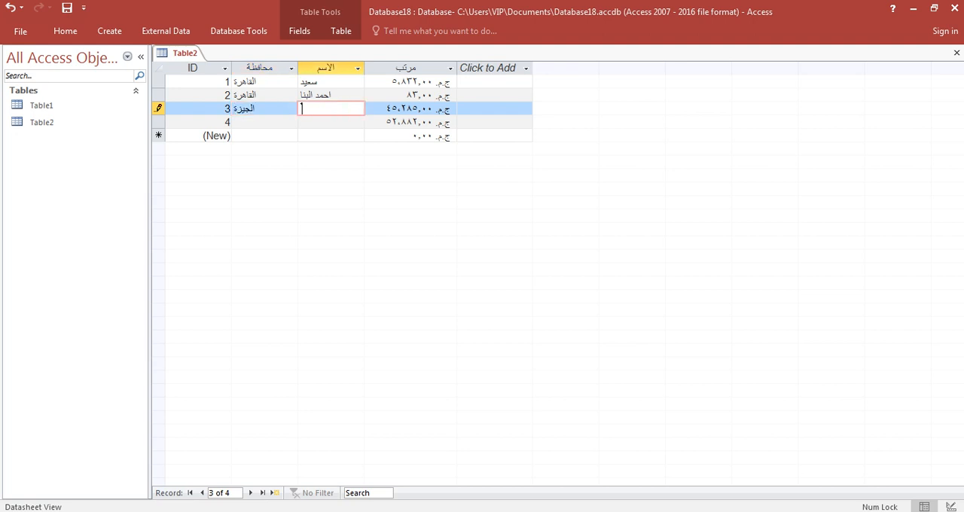
type("خالد")
Step: Fill in the fourth record with الجيزة in the محافظة field and the person's first name in الاسم
left_click(236, 122)
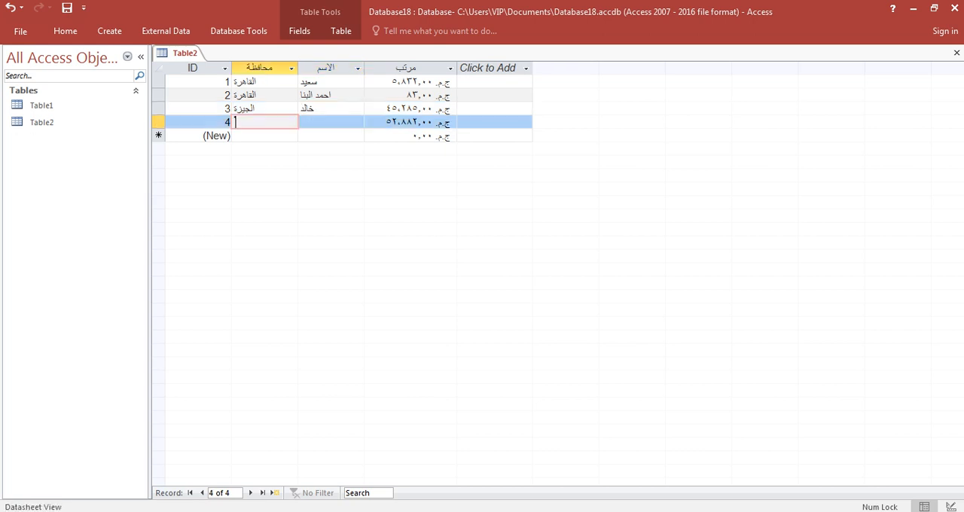
type("الجيزة")
key("Tab")
type("ش")
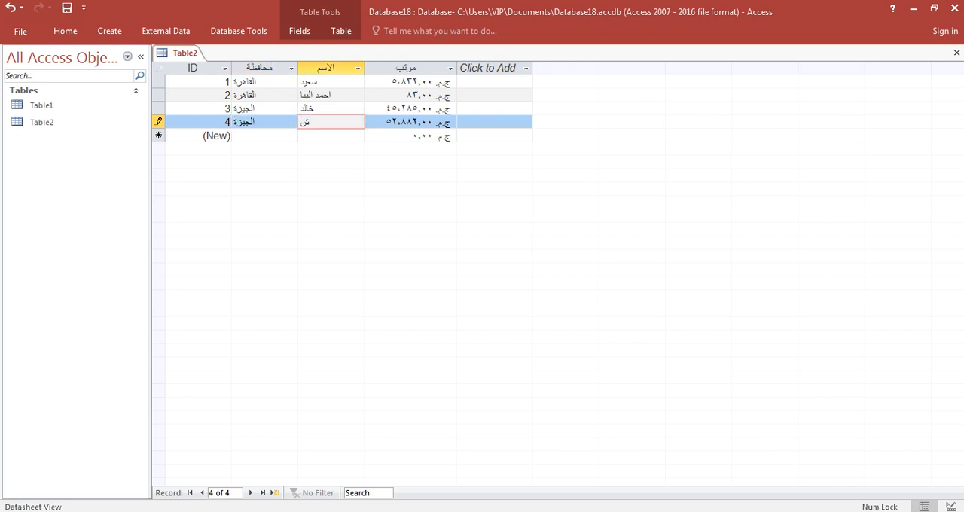
type("وقي")
left_click(330, 135)
Step: Close Table2 and save the changes to its design
left_click(957, 53)
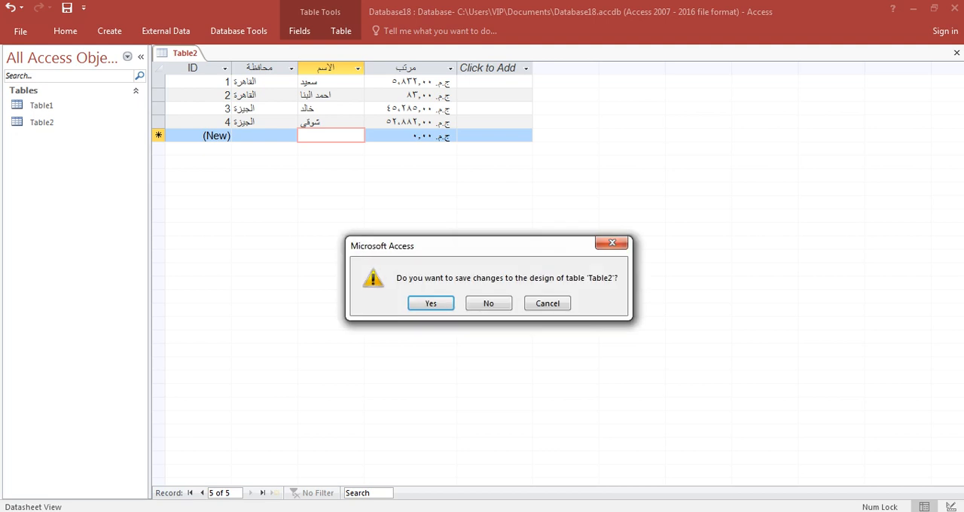
key("Return")
key("Return")
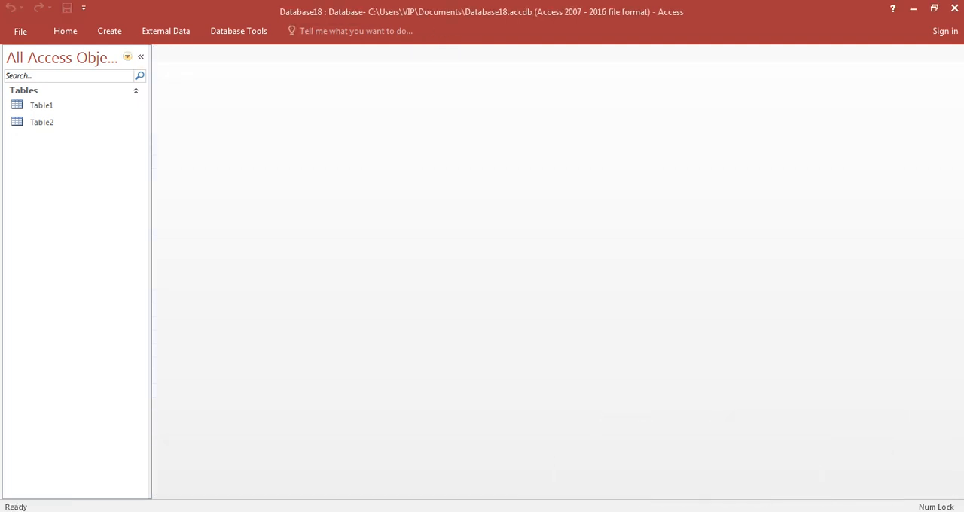
Step: Start a new query with the Crosstab Query Wizard, based on Table2
left_click(110, 31)
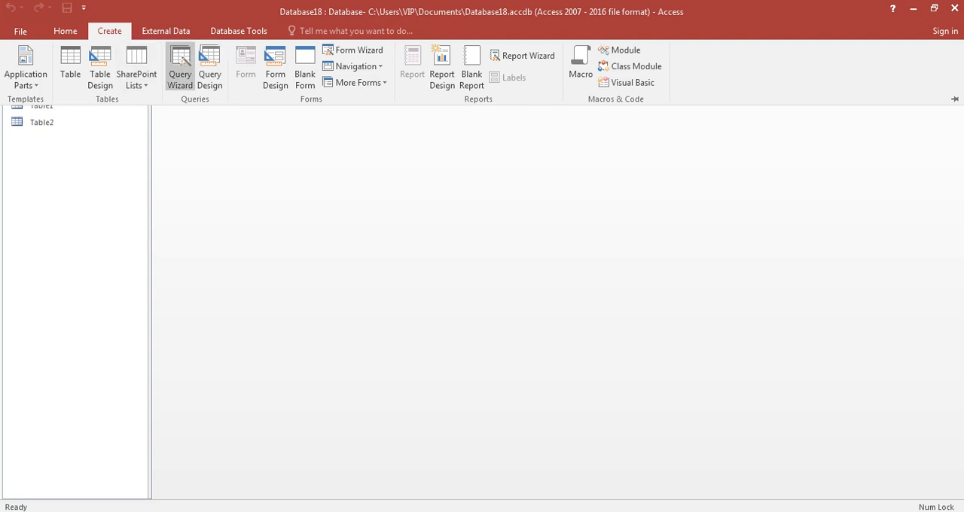
left_click(180, 68)
left_click(556, 161)
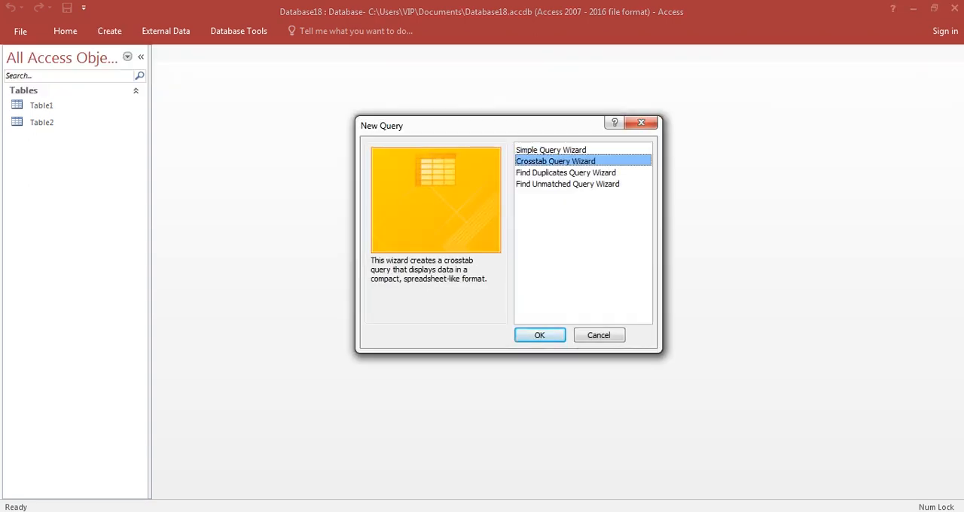
left_click(540, 335)
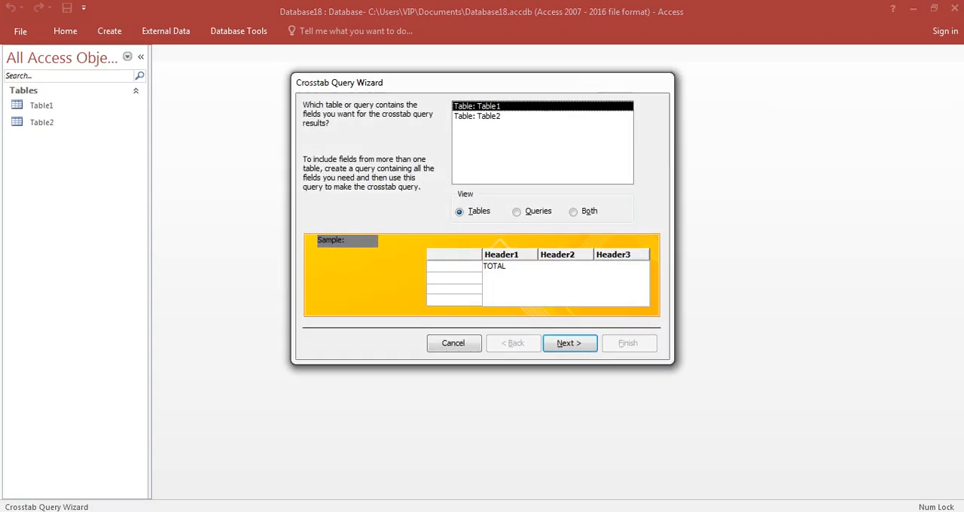
left_click(497, 116)
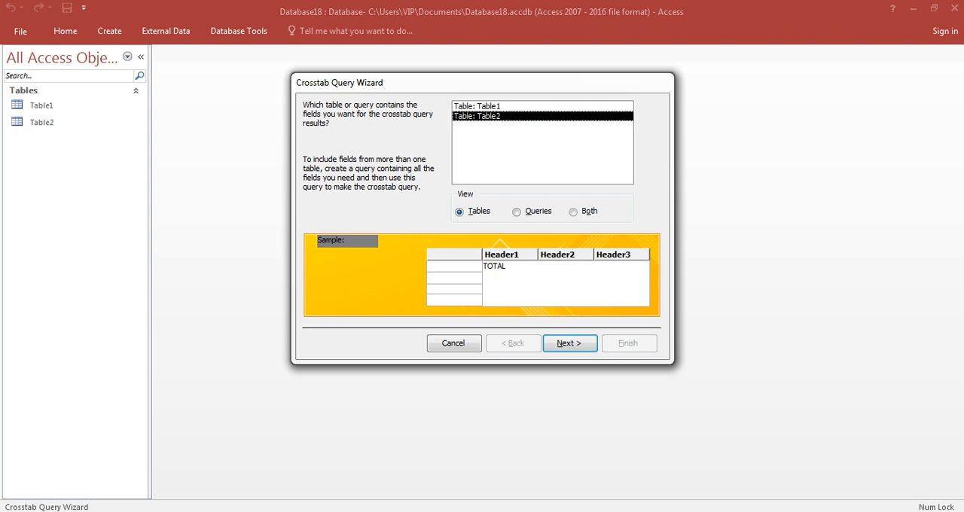
key("Return")
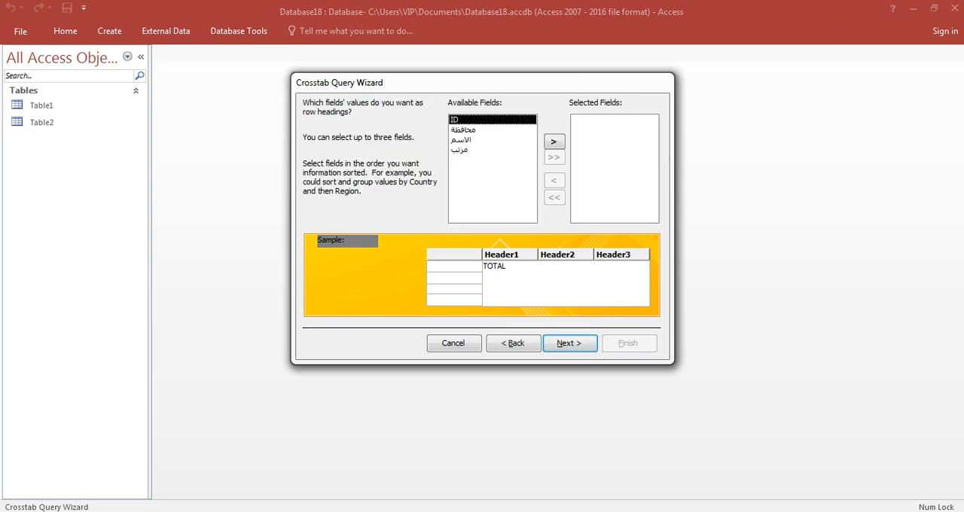
Step: Use محافظة for the crosstab's row headings and الاسم for its column headings
left_click(483, 129)
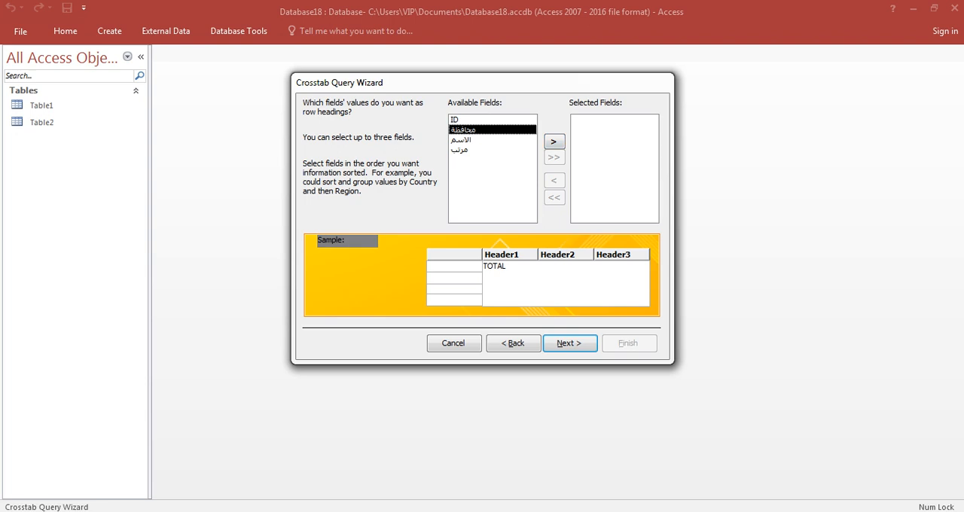
left_click(554, 142)
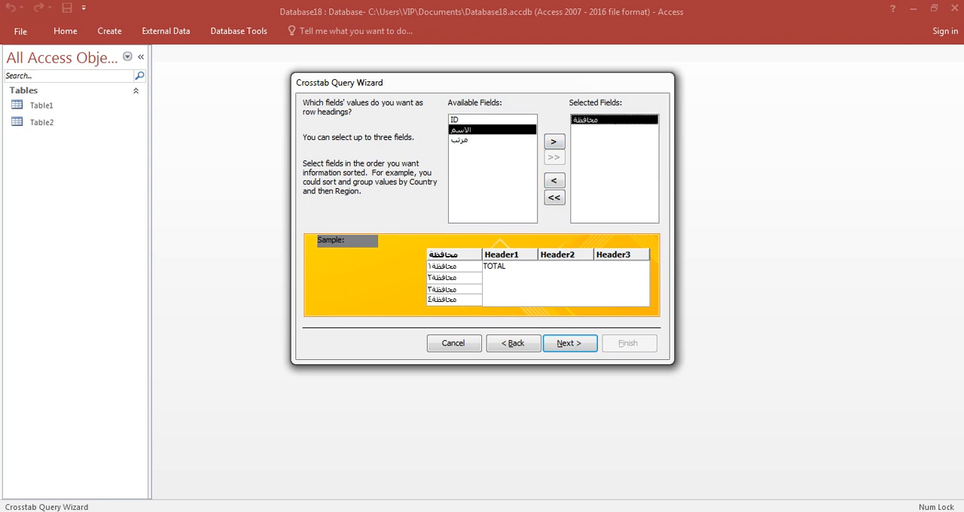
key("Return")
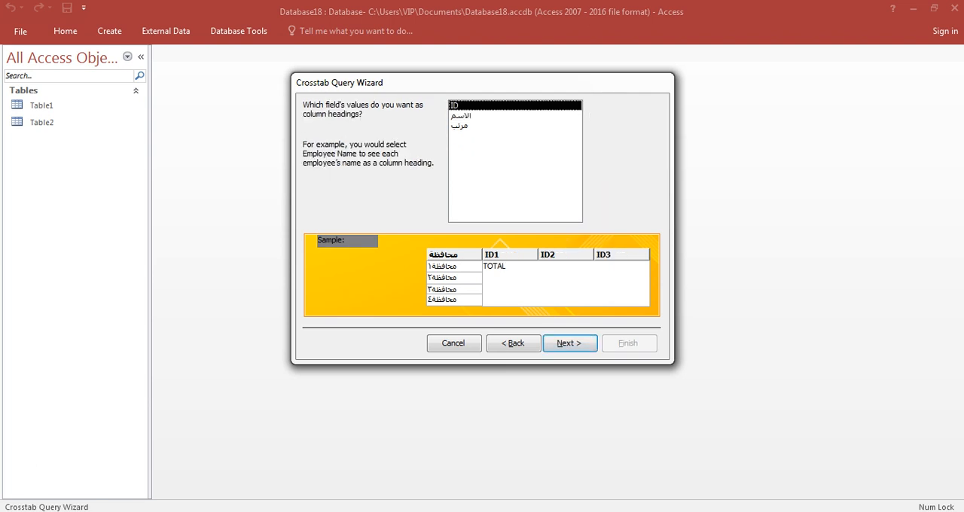
key("Down")
key("Return")
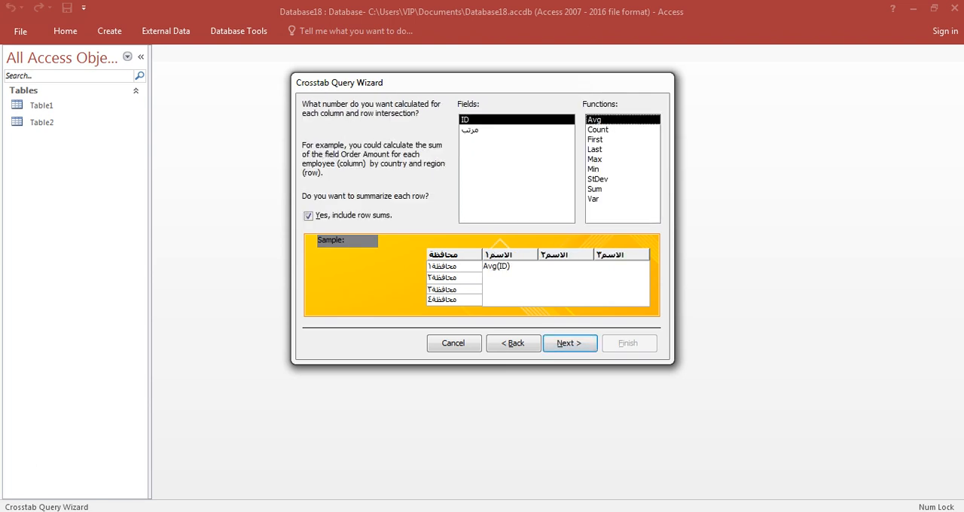
Step: Calculate the Sum of ID with row sums included, and finish the query as Table2_Crosstab, opened for viewing
left_click(595, 190)
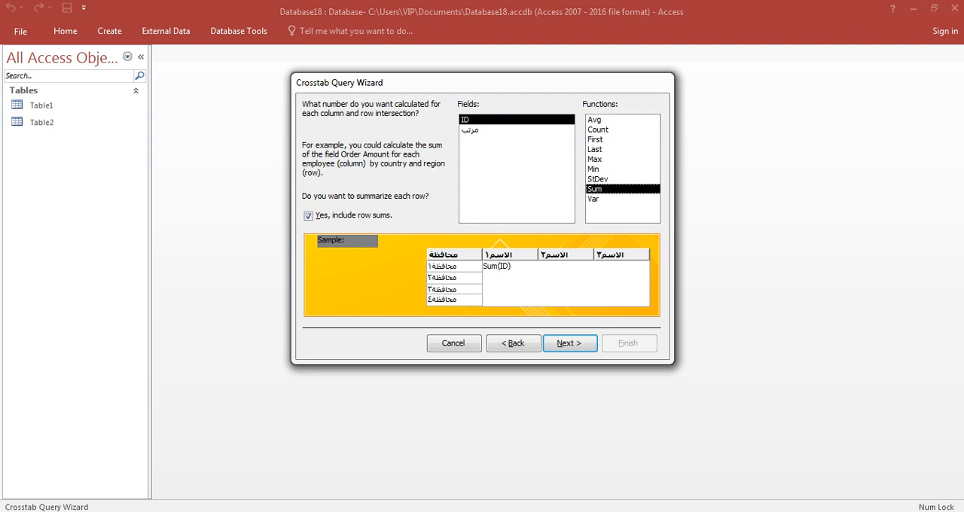
key("Return")
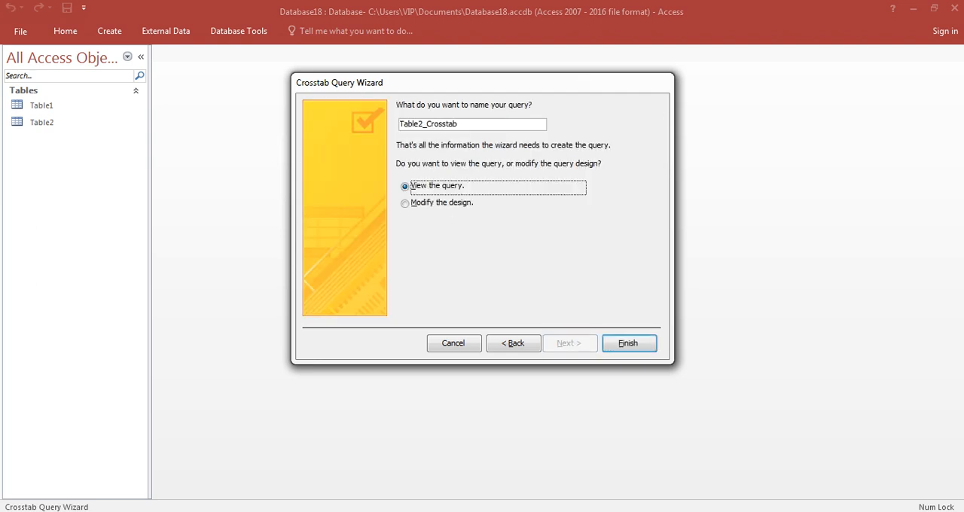
key("Return")
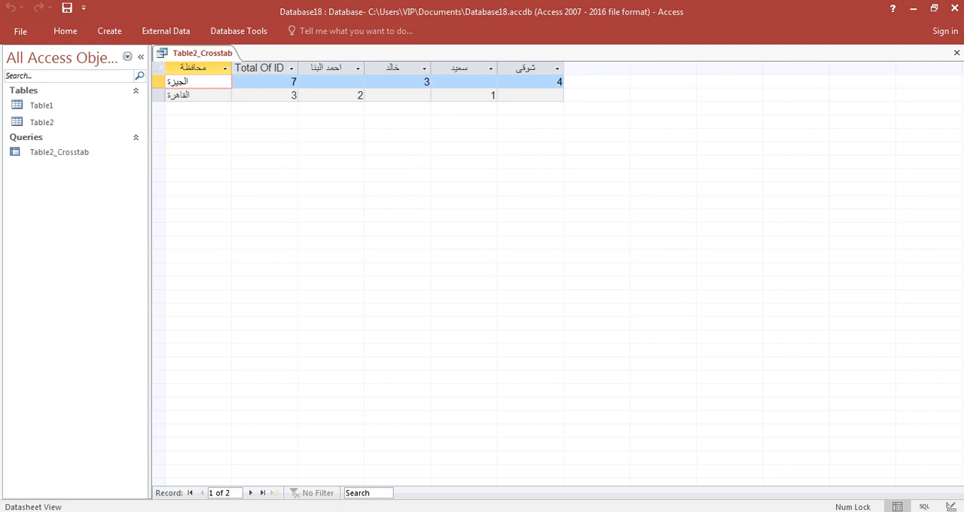
Step: Change the crosstab query's value field from ID to مرتب in Design view and display the results as a datasheet
right_click(57, 152)
left_click(85, 177)
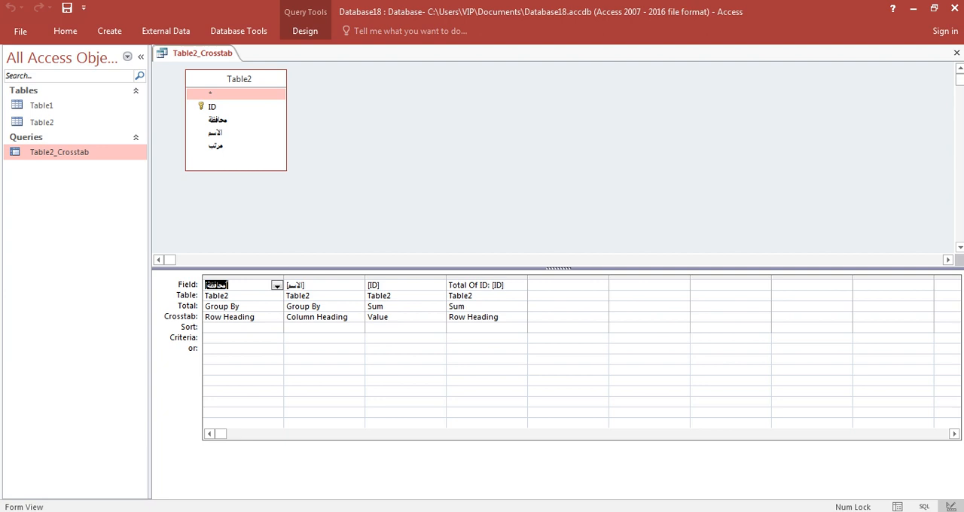
left_click_drag(495, 286, 504, 286)
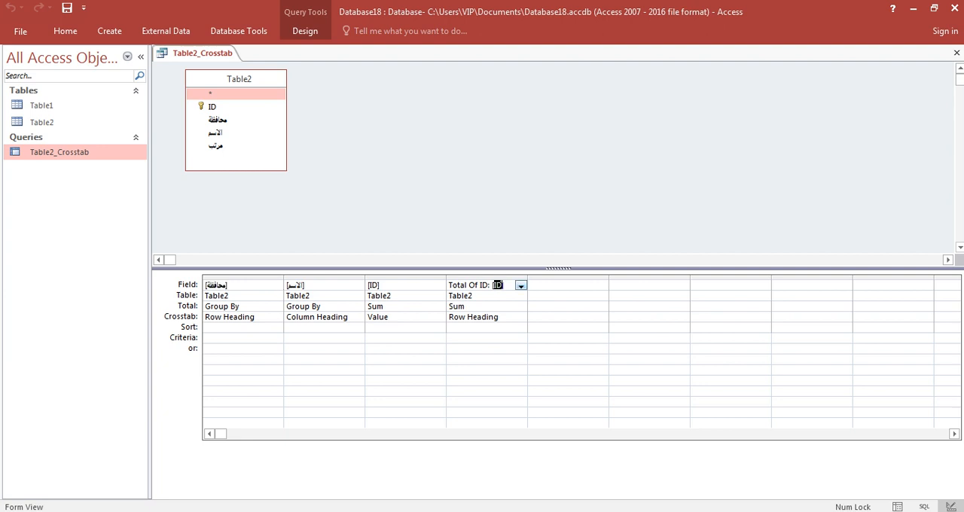
left_click_drag(368, 286, 378, 285)
key("BackSpace")
type("مرتب")
right_click(538, 147)
left_click(583, 173)
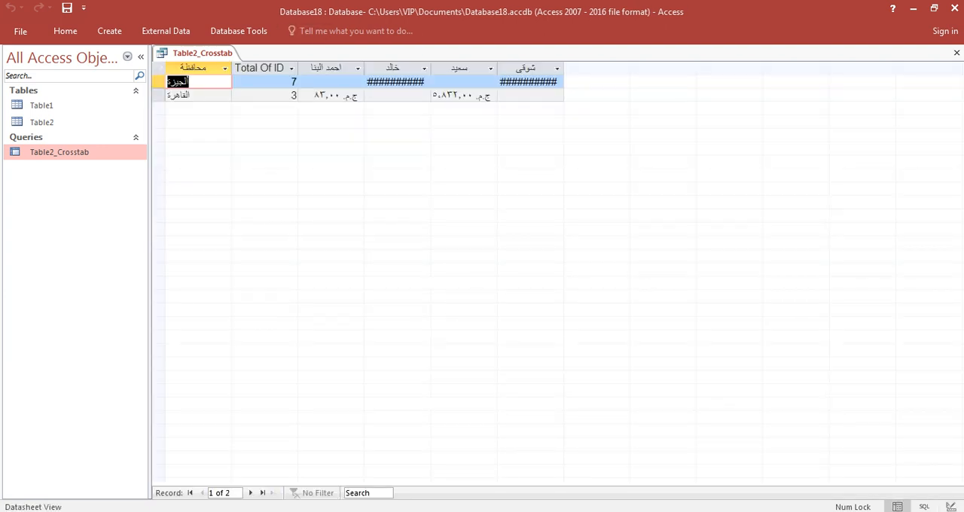
Step: Widen the two name columns of the crosstab whose الجيزة salaries do not fit
left_click_drag(563, 68, 606, 68)
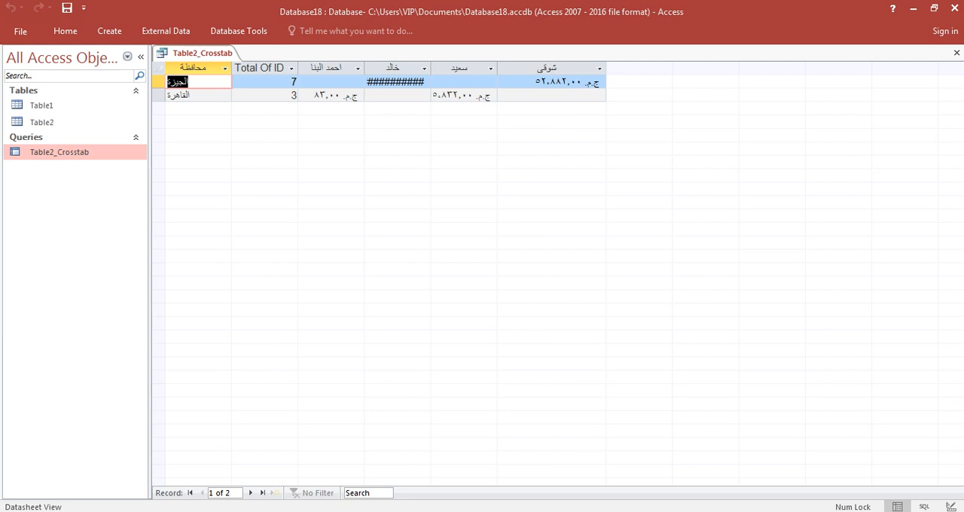
left_click_drag(431, 69, 474, 69)
left_click(419, 95)
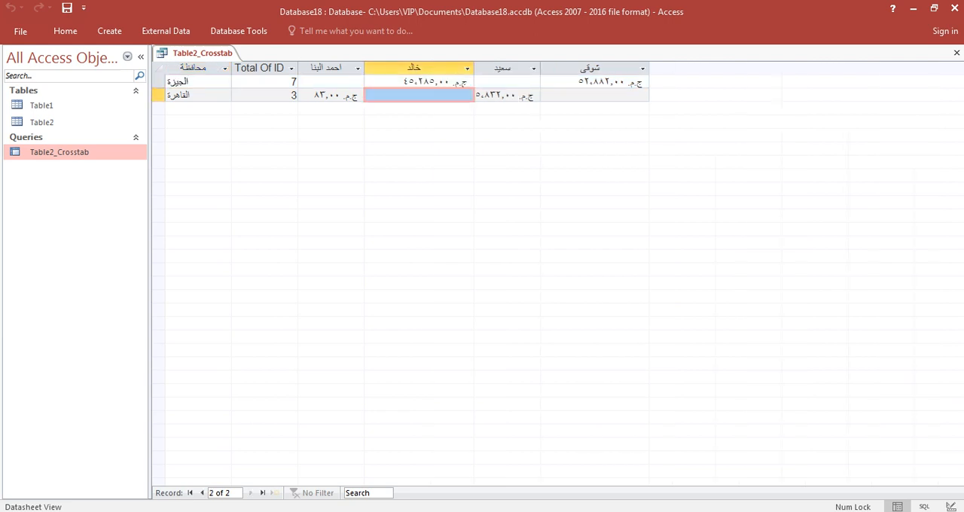
Step: Hide the Total Of ID column by shrinking it to zero width, and widen the first name column beside محافظة
left_click(259, 69)
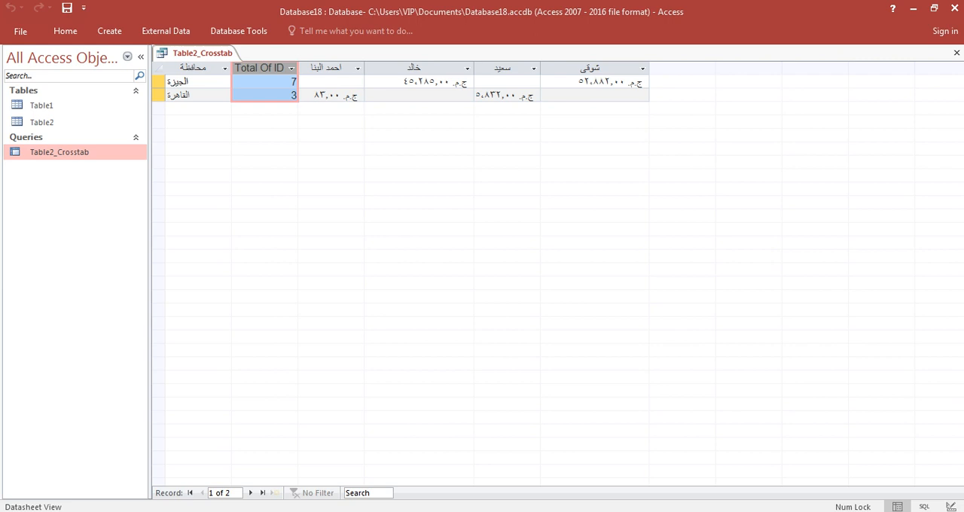
left_click_drag(298, 68, 232, 68)
left_click(315, 95)
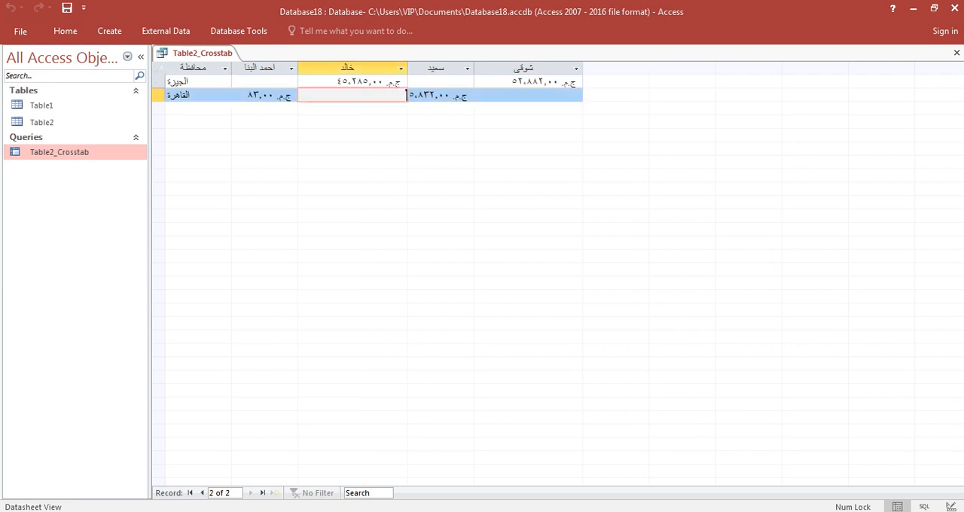
left_click_drag(348, 68, 349, 68)
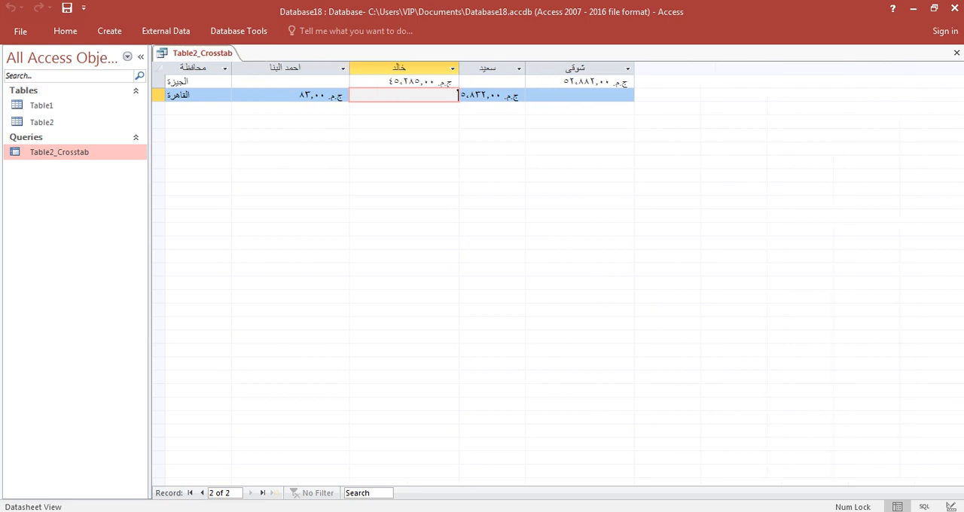
Step: Compare the الجيزة salaries in the crosstab results with the records of Table2
left_click(189, 82)
left_click(428, 81)
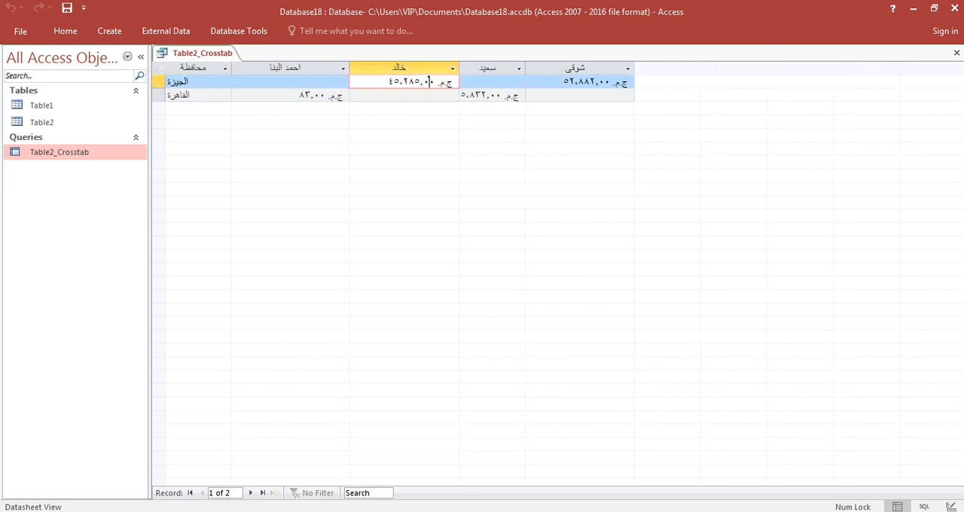
left_click(569, 81)
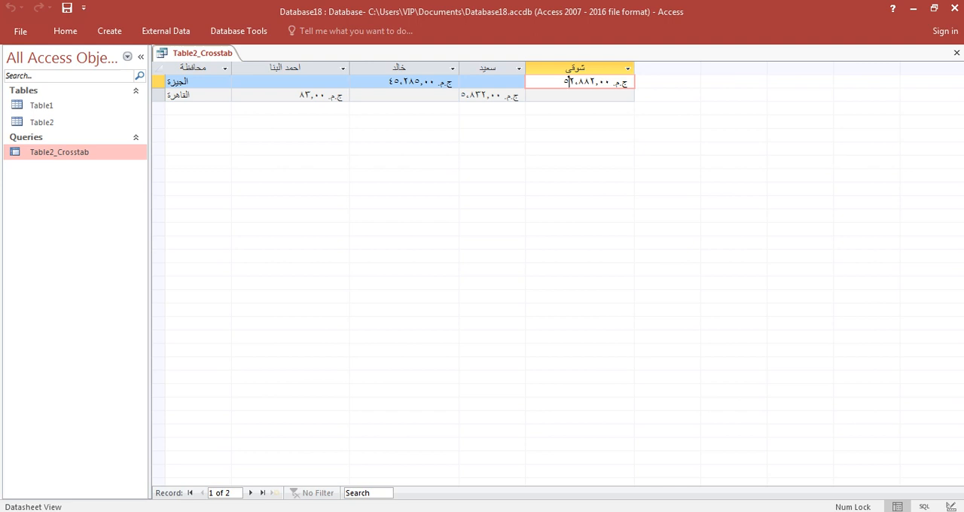
double_click(41, 122)
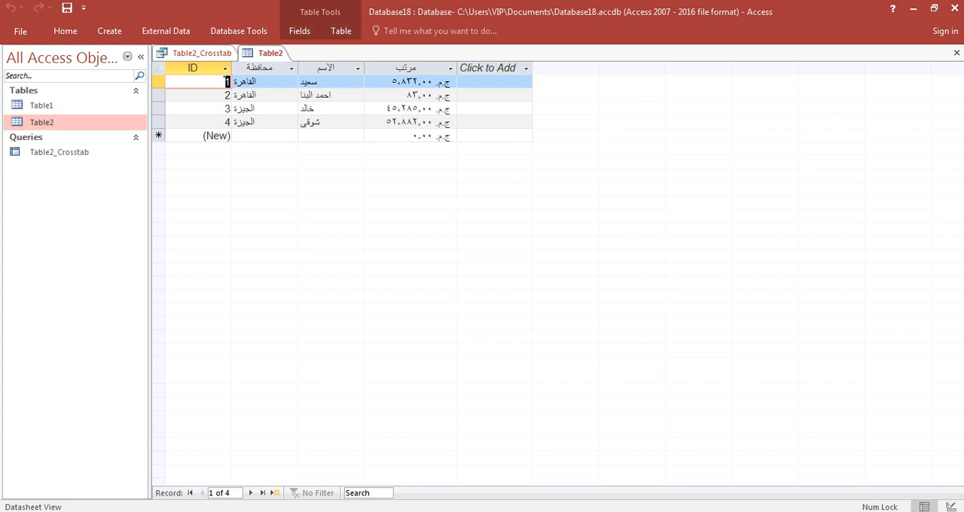
left_click(201, 53)
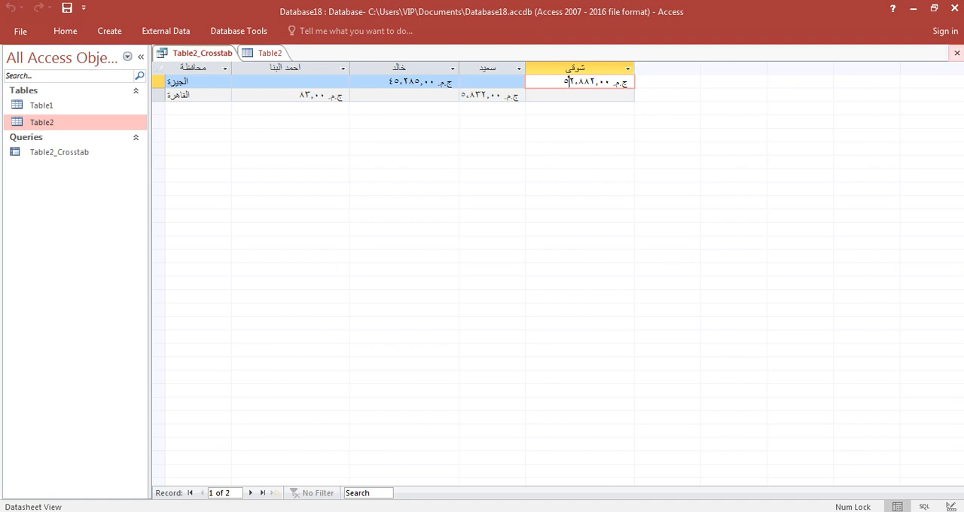
Step: Close Table2_Crosstab with its changes saved, and reopen the query in Design view
left_click(957, 53)
left_click(430, 303)
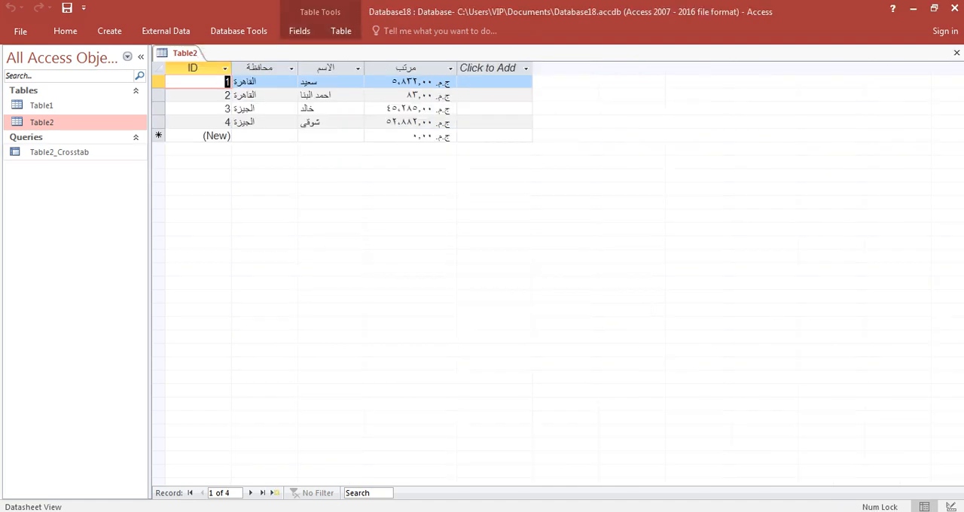
double_click(60, 152)
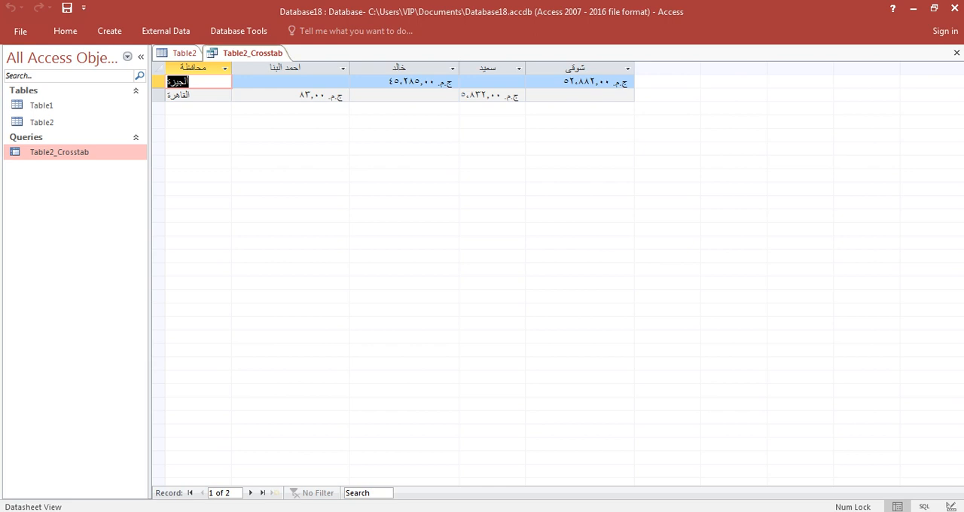
right_click(107, 151)
left_click(136, 174)
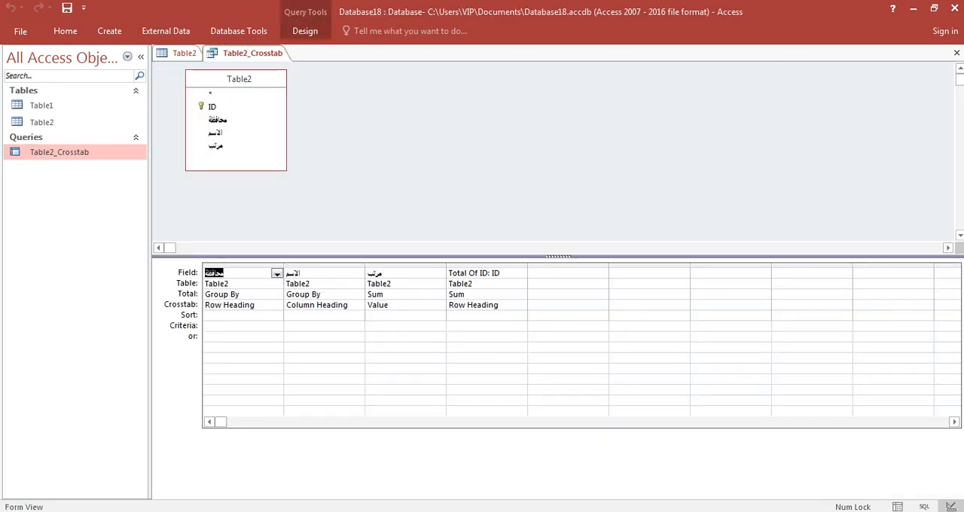
Step: Set the محافظة criterion of the crosstab query to القاهرة and view the results in Datasheet view
left_click(228, 326)
type("القاهرة")
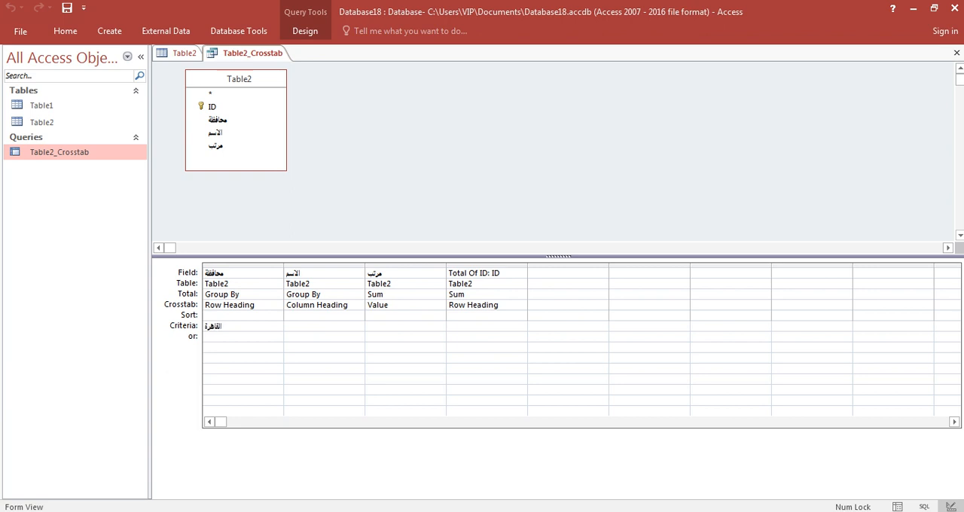
right_click(690, 172)
left_click(731, 194)
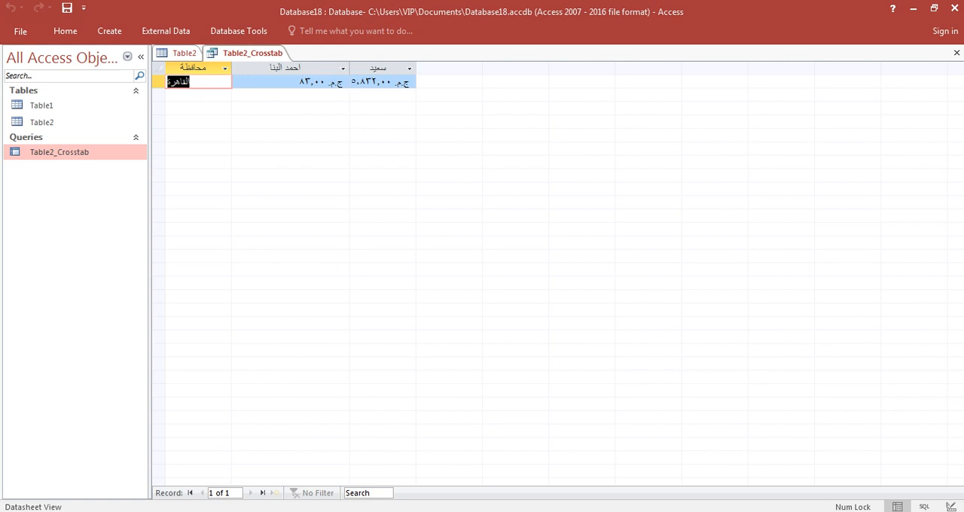
Step: Return to the query design, set the محافظة criterion to الجيزة, and view the filtered datasheet
right_click(265, 53)
left_click(301, 114)
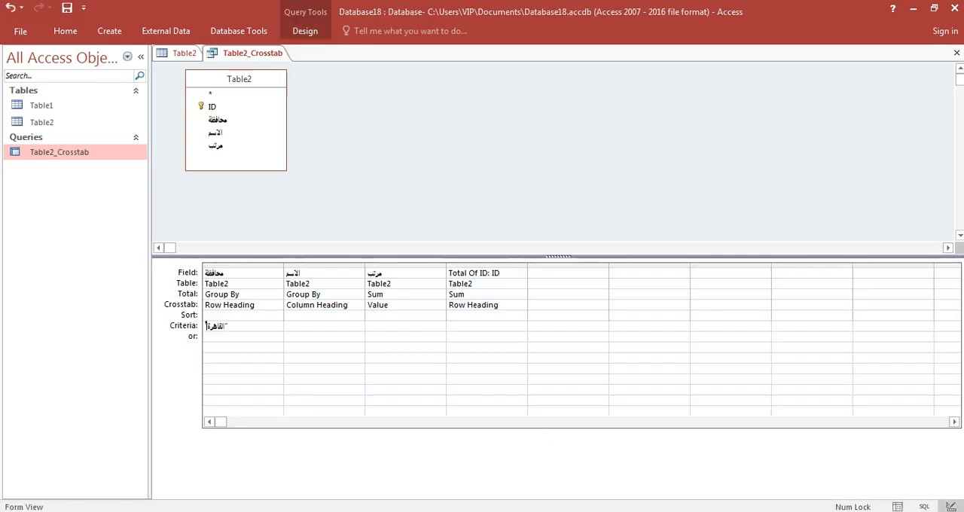
key("Up")
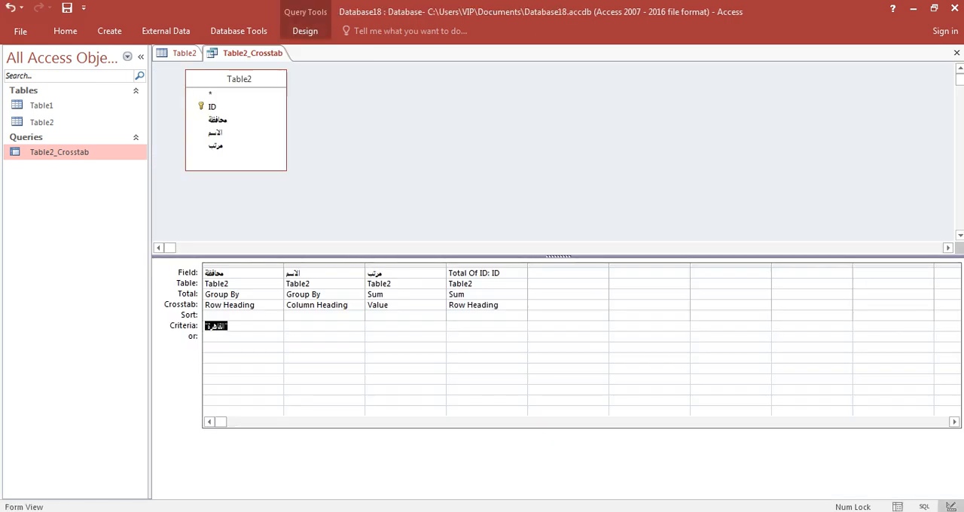
type("الجيزة")
right_click(381, 182)
left_click(430, 205)
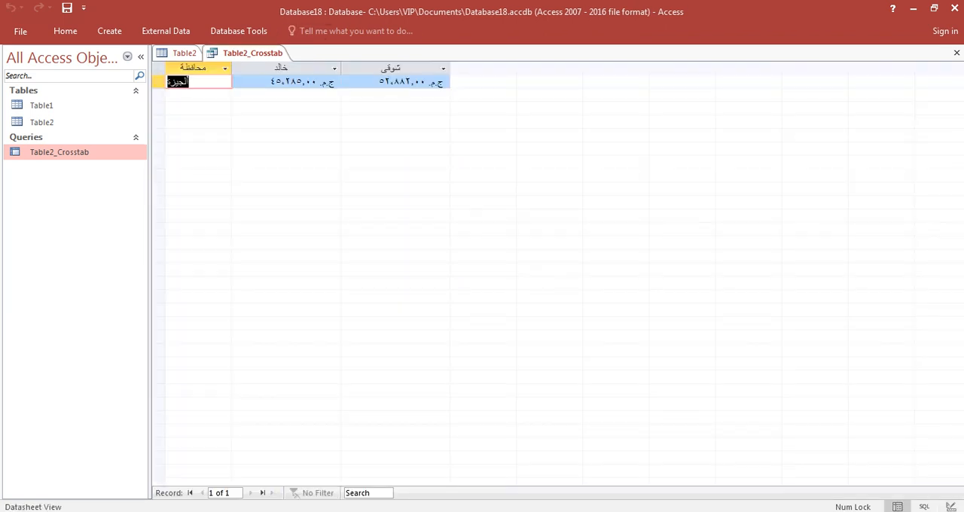
Step: Change the محافظة criterion back to القاهرة in the design, then widen the last name column in the resulting datasheet
right_click(265, 55)
left_click(310, 119)
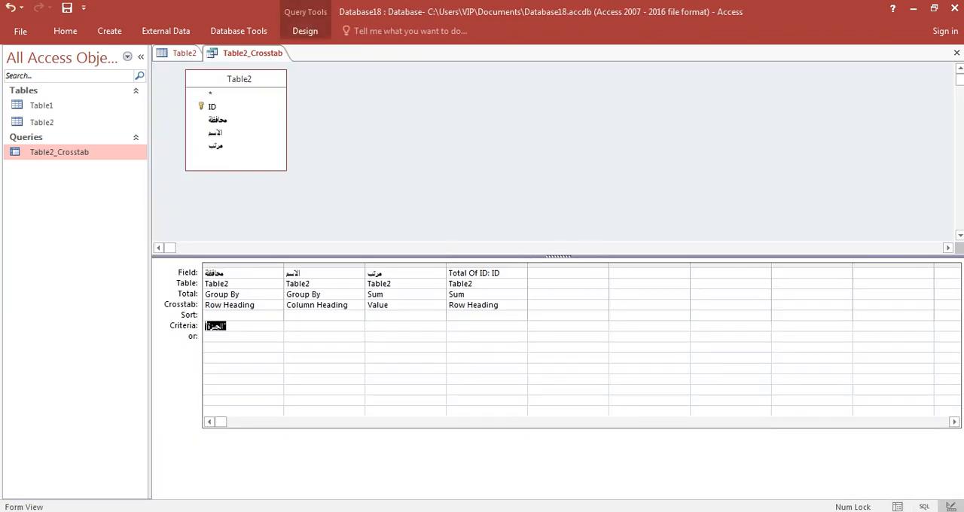
type("القاهرة")
right_click(403, 173)
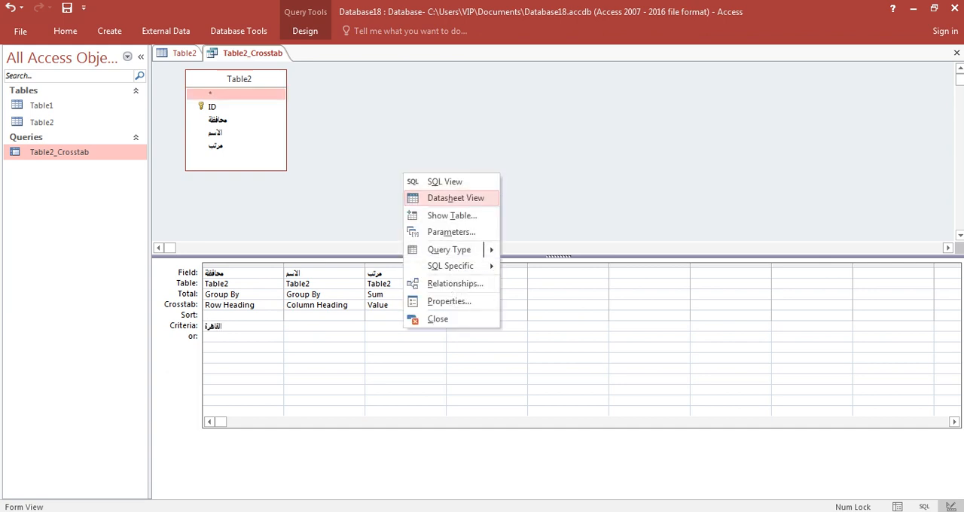
left_click(435, 198)
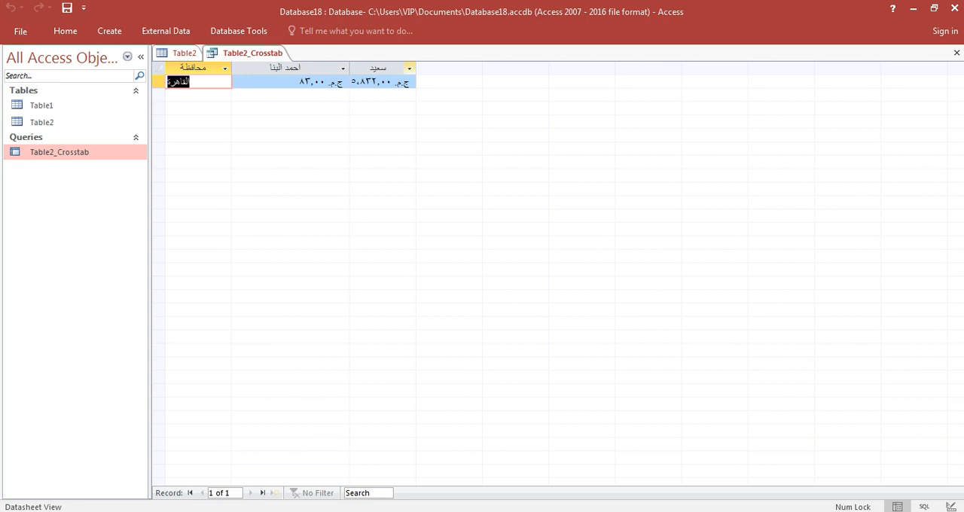
left_click_drag(415, 68, 441, 68)
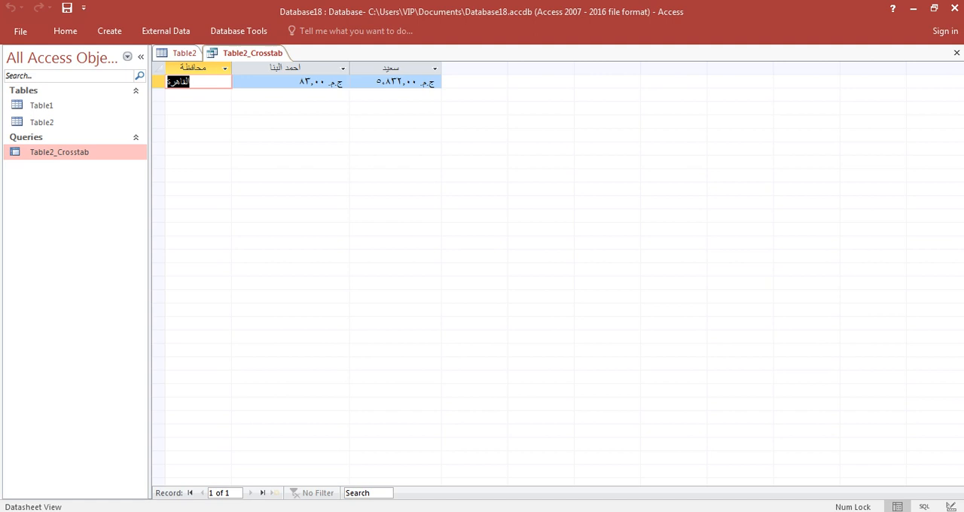
Step: Reopen the crosstab query in Design view and clear the criterion of the محافظة field
right_click(93, 153)
right_click(248, 54)
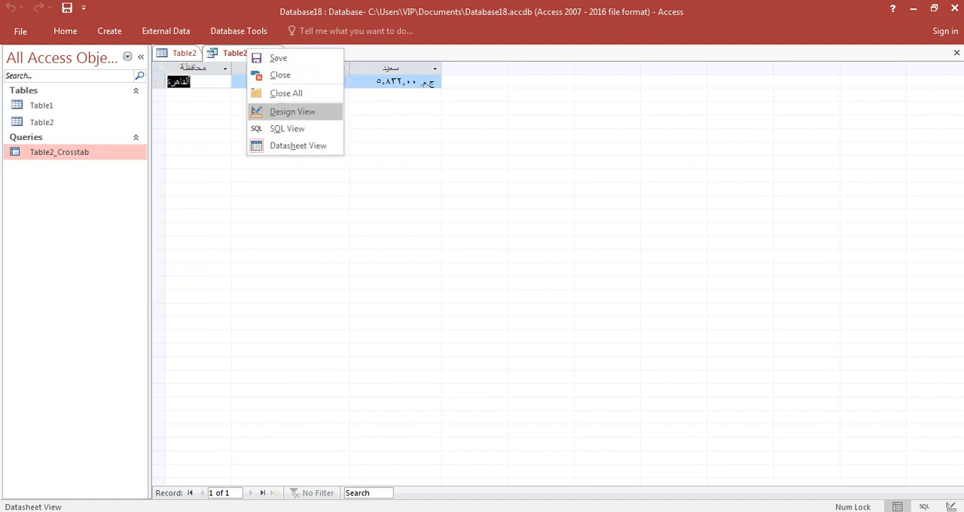
left_click(264, 112)
double_click(217, 326)
key("Delete")
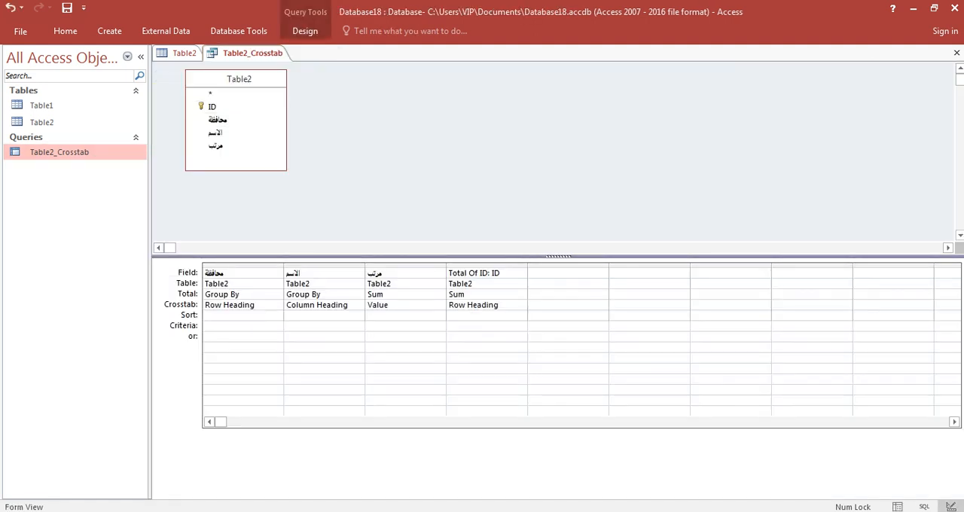
Step: Create a blank form in Design view, draw an unbound text box about 4.1 cm wide on it, and delete its label
left_click(109, 31)
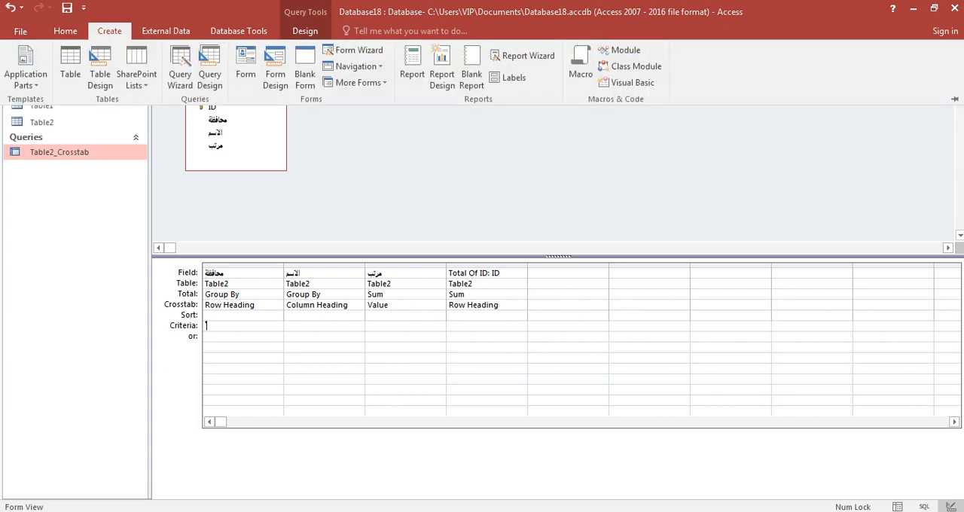
left_click(276, 73)
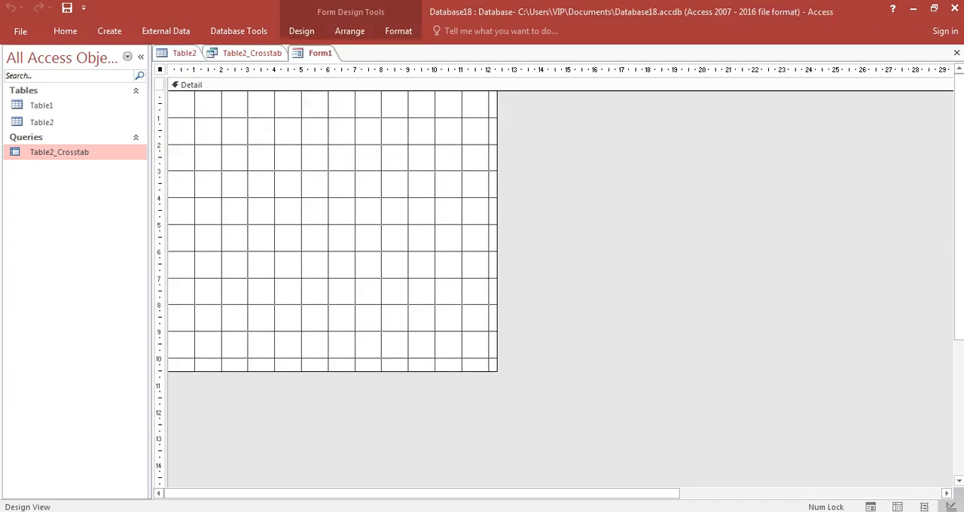
left_click(301, 31)
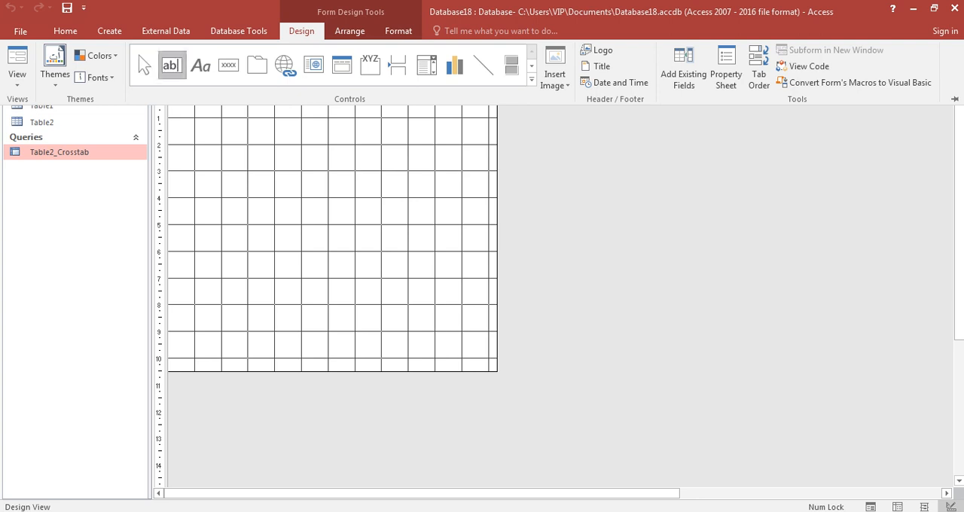
left_click(172, 66)
mouse_move(265, 157)
left_mouse_down()
mouse_move(376, 172)
mouse_move(379, 183)
left_mouse_up()
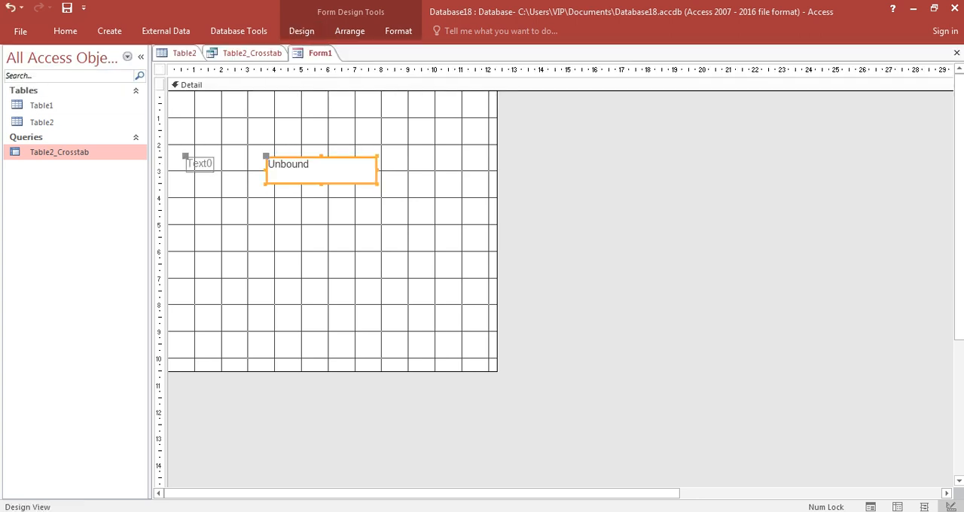
left_click(200, 163)
key("Delete")
Step: Convert the unbound text box on the form to a combo box
right_click(317, 169)
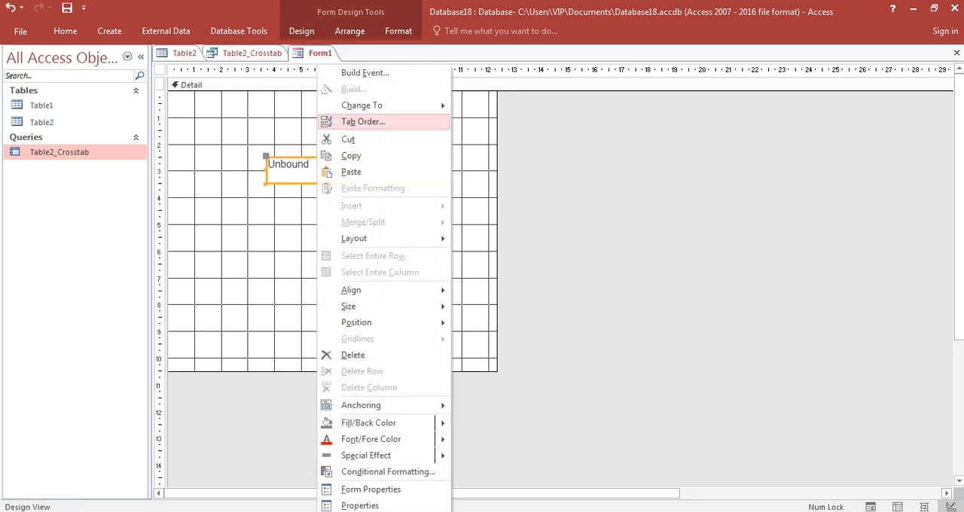
mouse_move(361, 105)
left_click(480, 156)
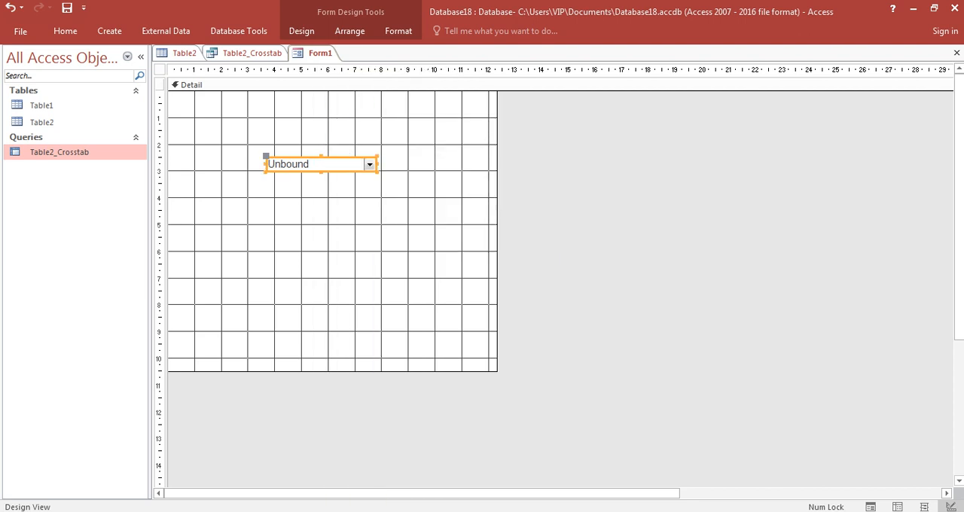
left_click(431, 211)
left_click(320, 165)
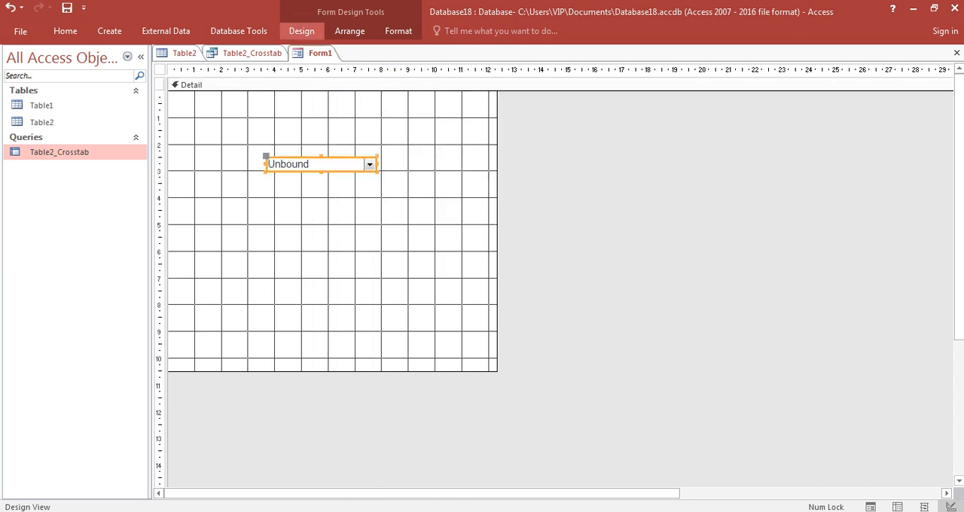
Step: Show the combo box's data properties and open the query builder for its Row Source
left_click(301, 31)
left_click(727, 68)
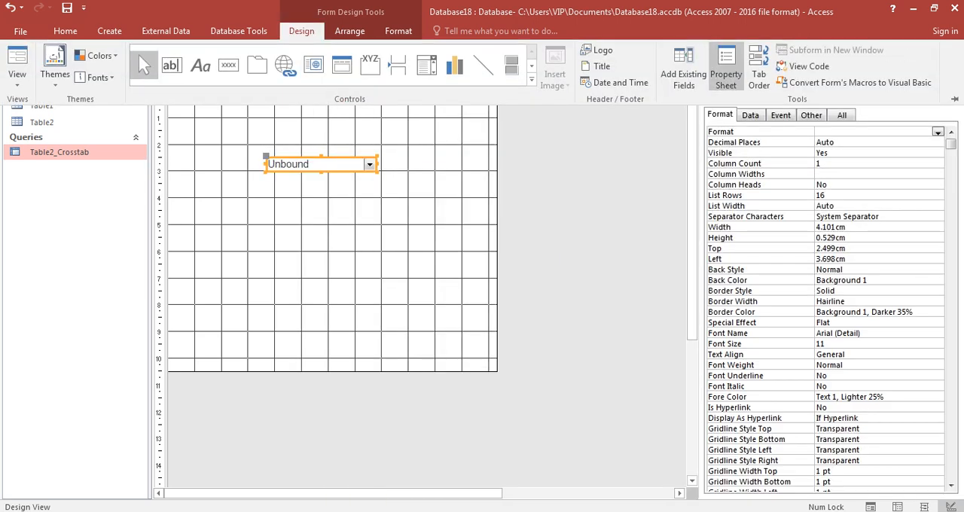
left_click(750, 115)
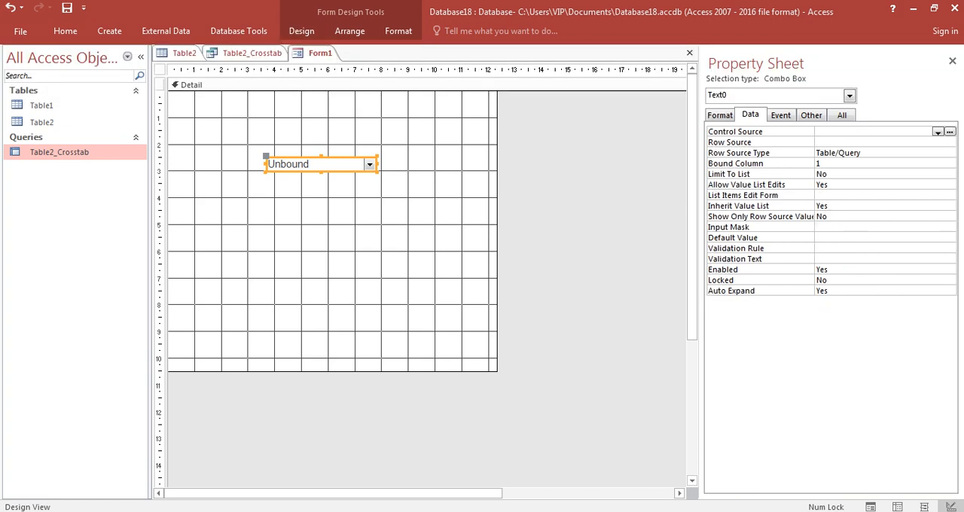
left_click(874, 142)
left_click(950, 143)
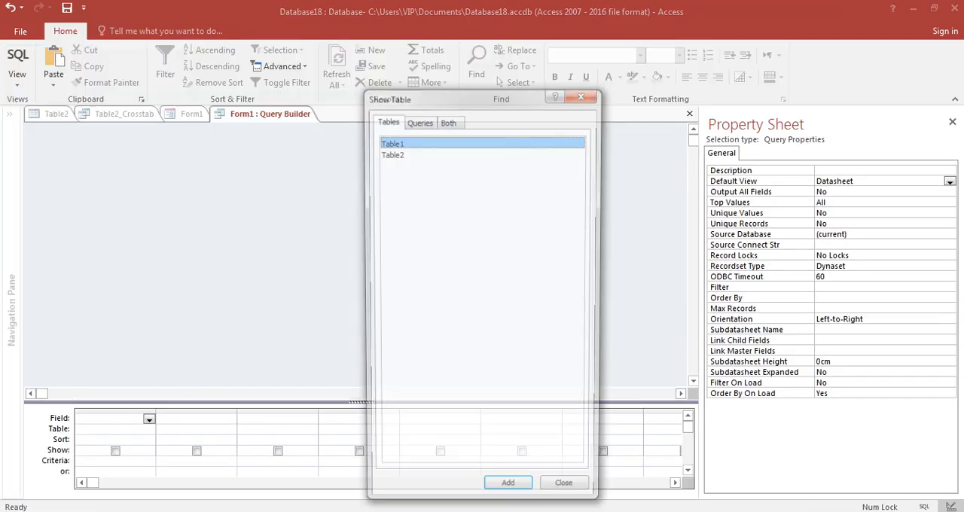
Step: Build the row source from the المحافظة field of Table1, then close the query builder and save the SQL statement
key("Return")
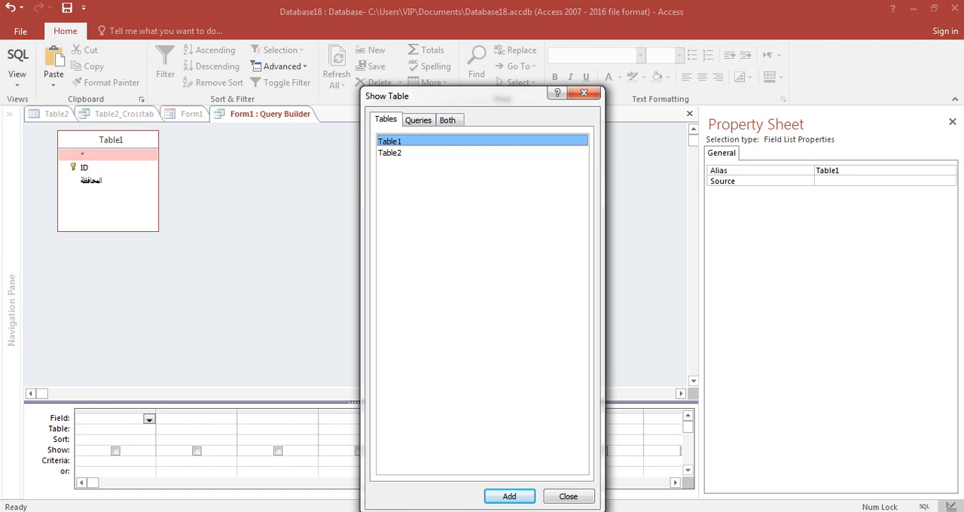
key("Escape")
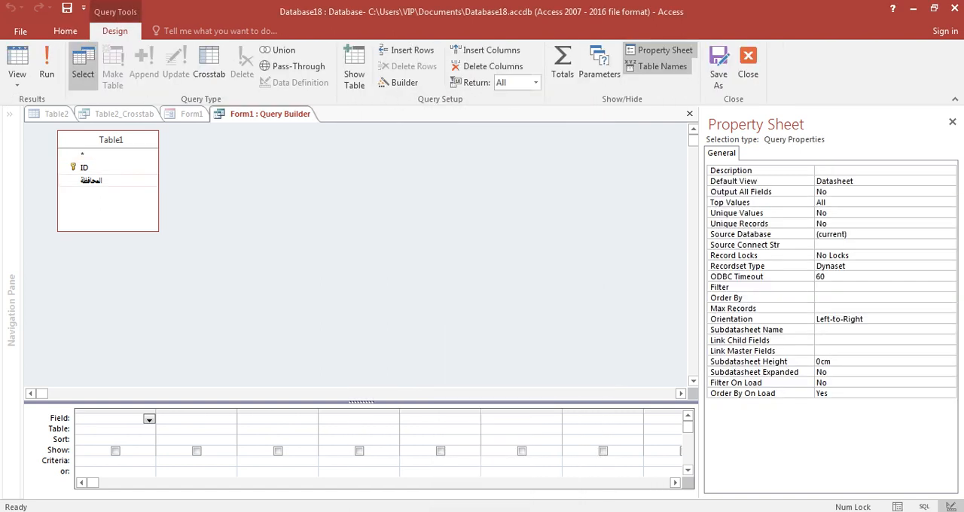
double_click(91, 181)
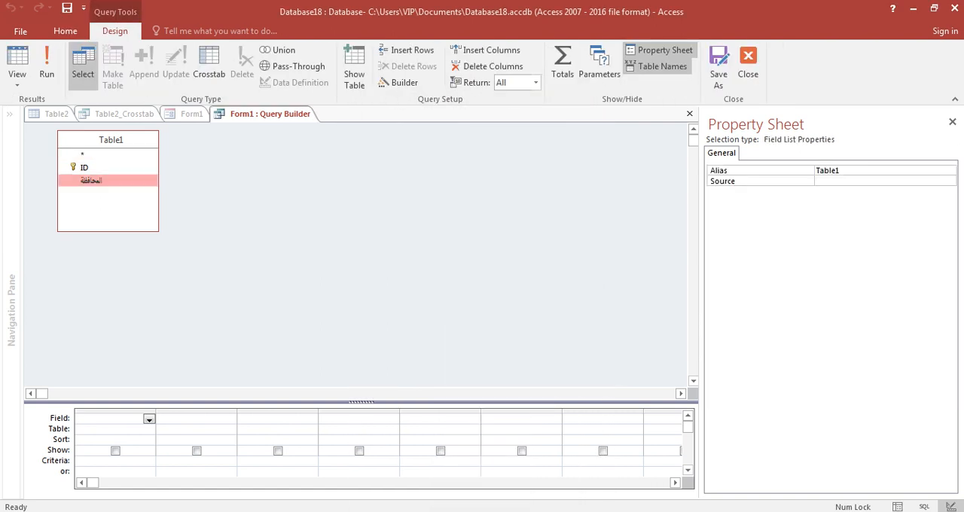
left_click(111, 461)
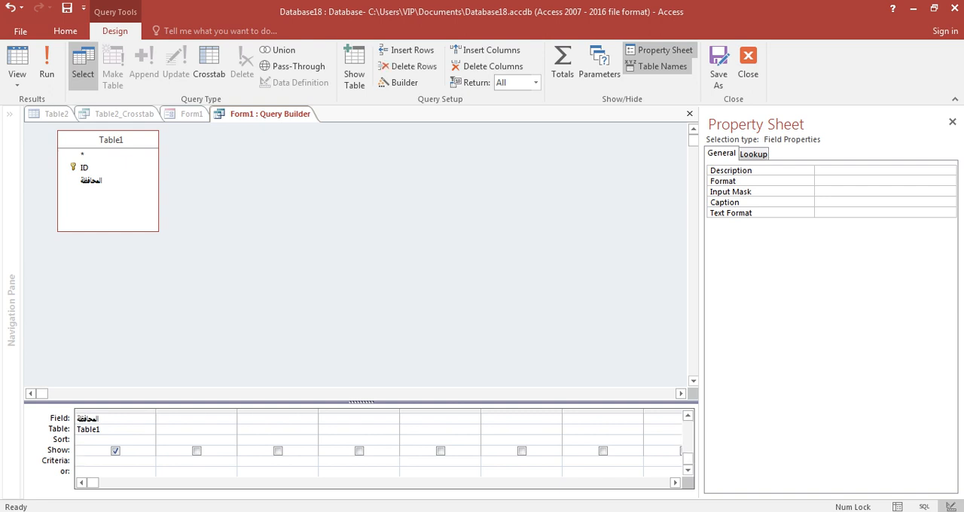
left_click(952, 121)
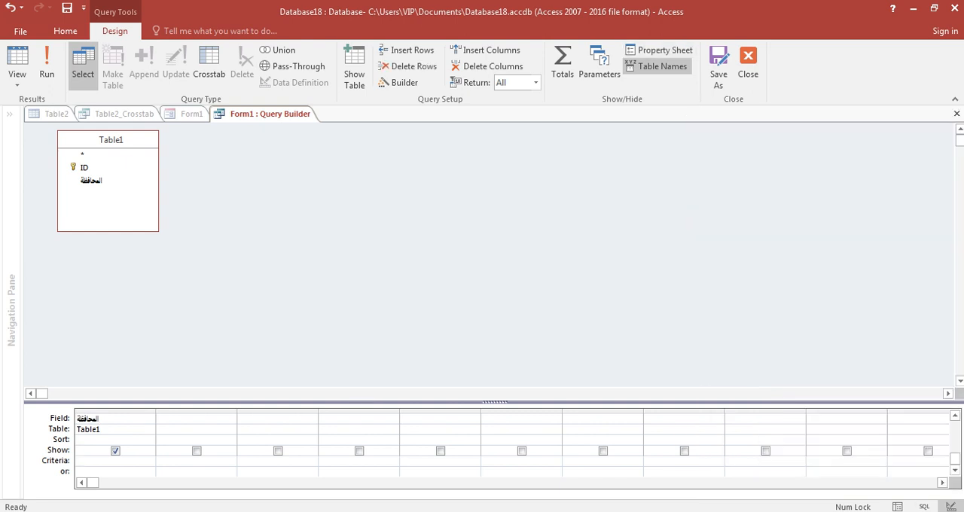
left_click(957, 113)
key("Return")
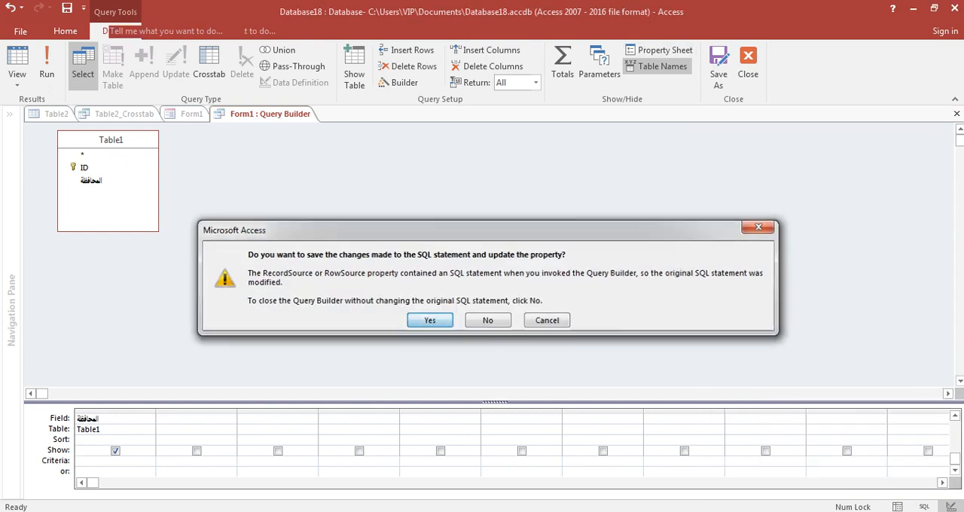
left_click(339, 241)
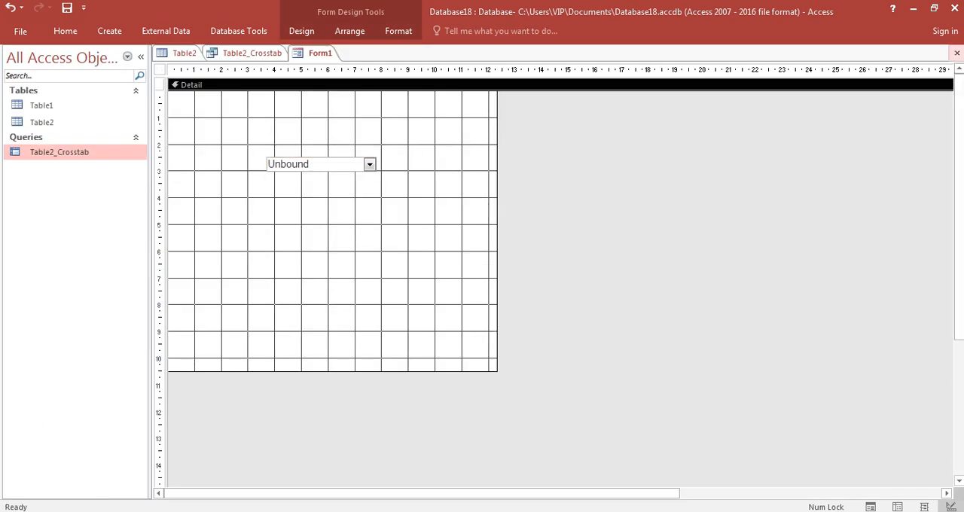
Step: Close the form and save it under the name Form1
left_click(957, 52)
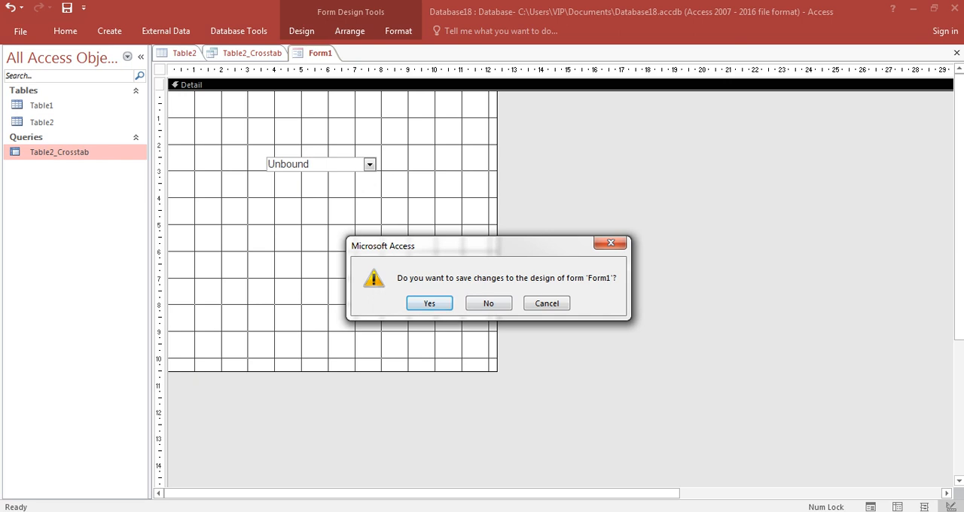
key("Return")
left_click(486, 210)
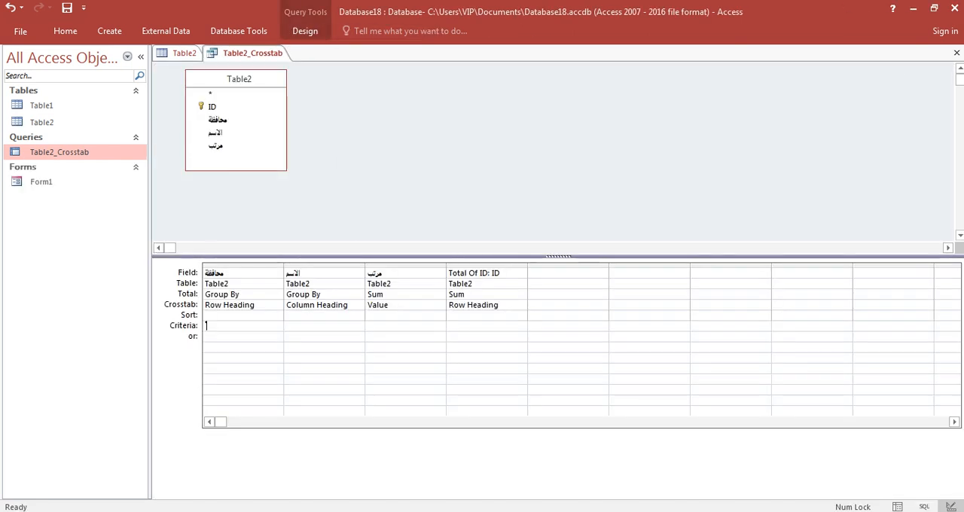
Step: Open Form1 and test the combo box by choosing المنيا from its governorate list
double_click(41, 181)
key("alt+Down")
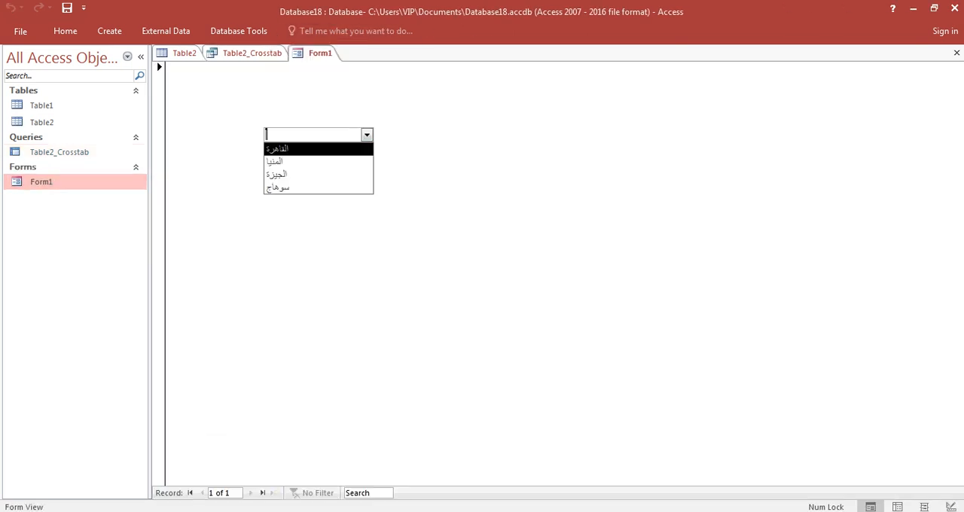
key("Down")
key("Return")
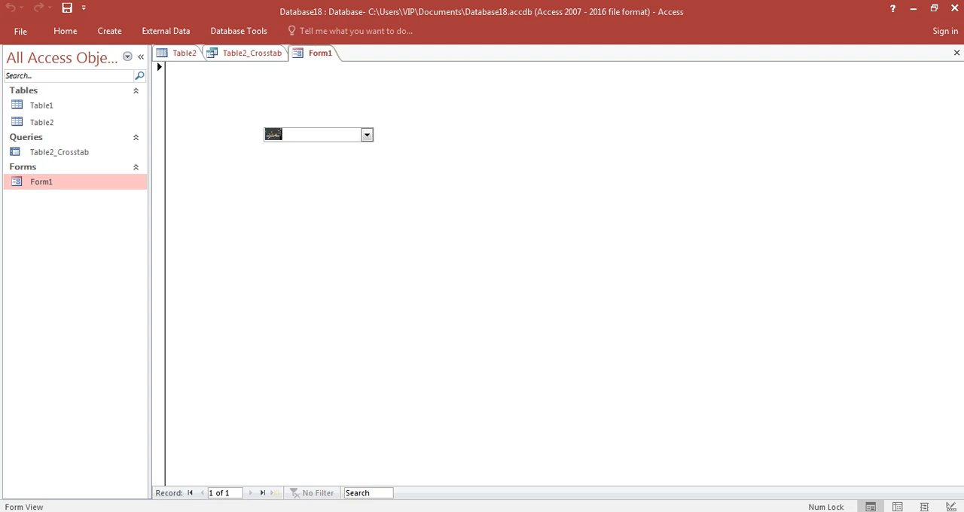
Step: Switch Form1 to Design View and check the combo box's name in its properties
left_click(252, 54)
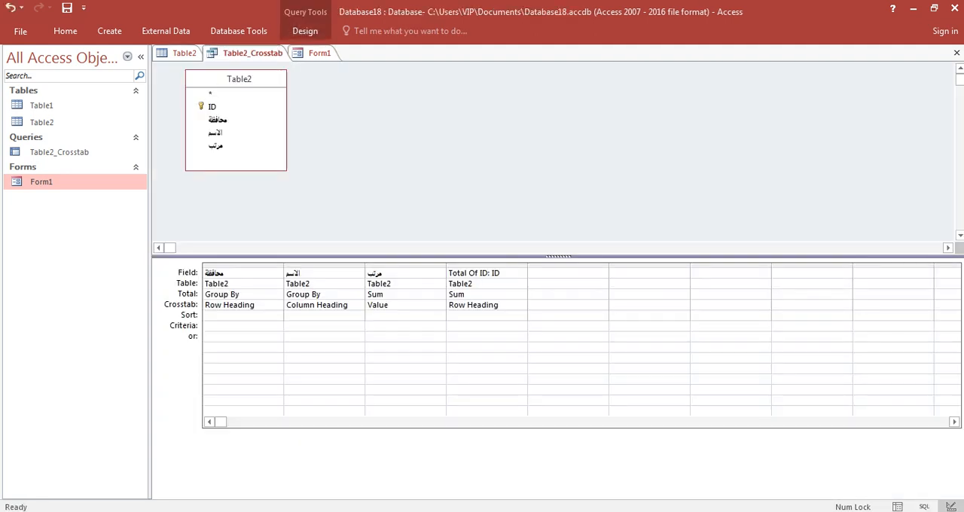
left_click(319, 52)
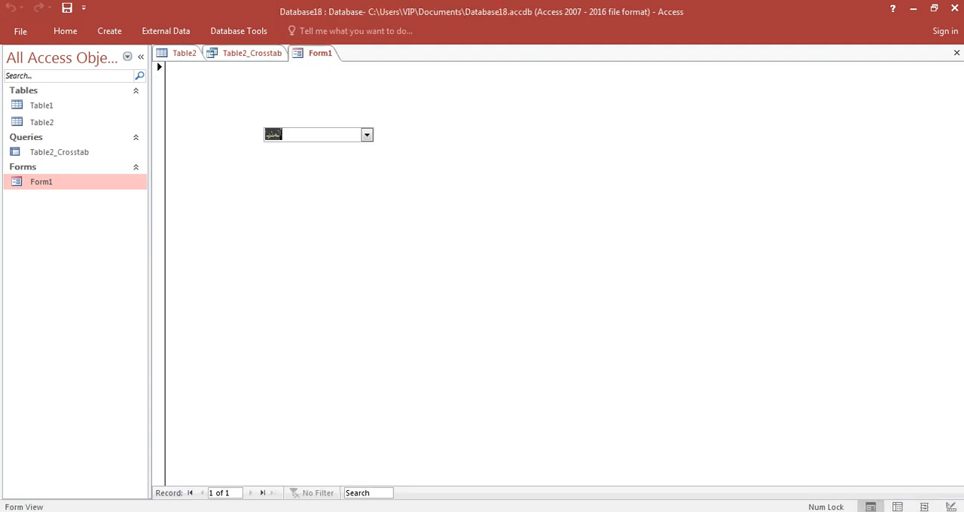
right_click(510, 124)
left_click(538, 165)
left_click(321, 164)
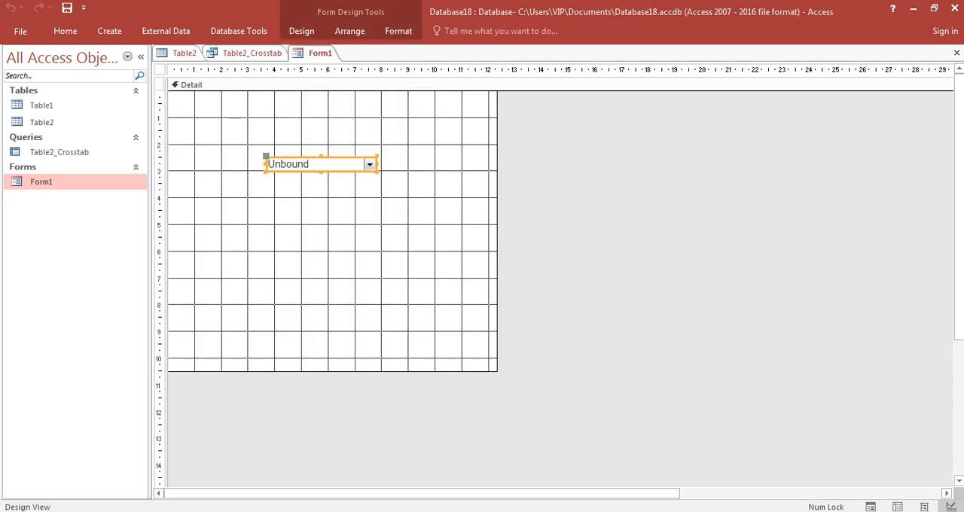
left_click(301, 31)
left_click(728, 66)
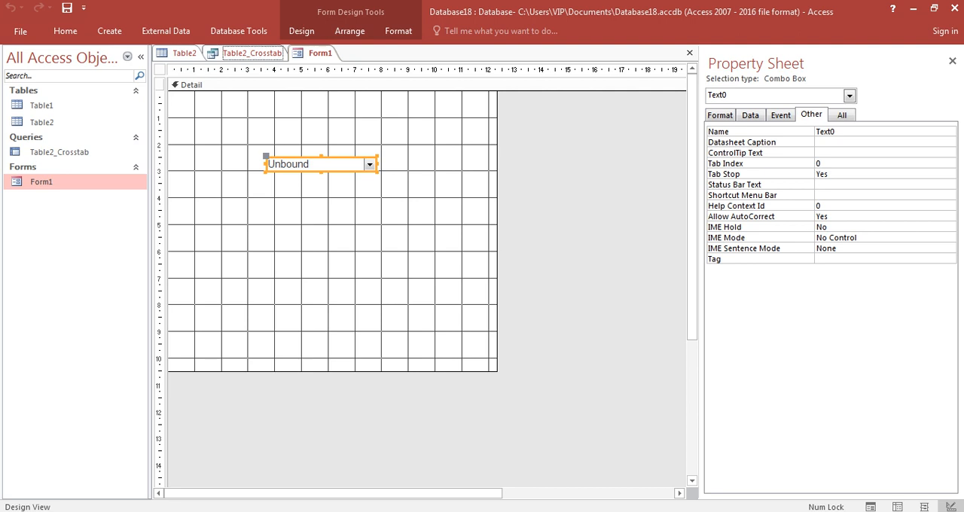
Step: Use the Expression Builder to set the محافظة criteria in Table2_Crosstab to Forms![Form1]![Text0]
left_click(251, 53)
left_click(206, 325)
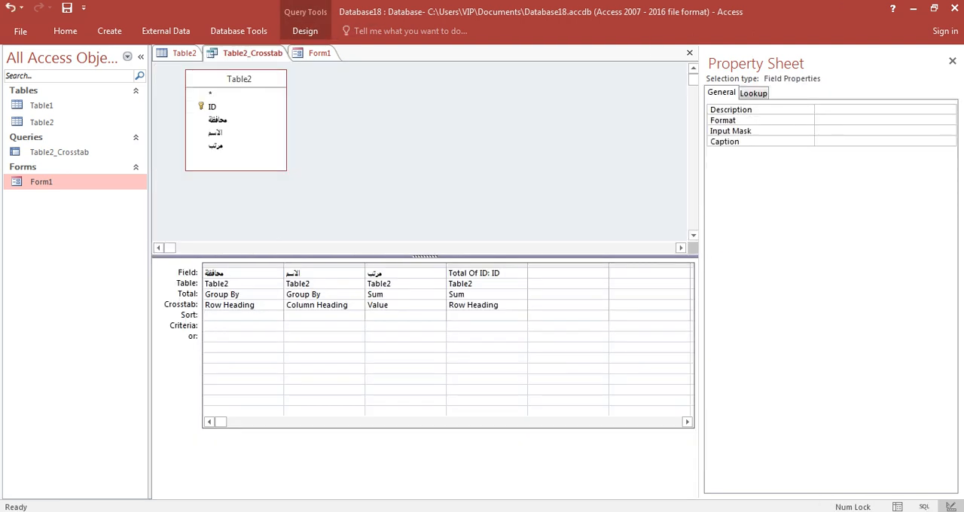
left_click(305, 31)
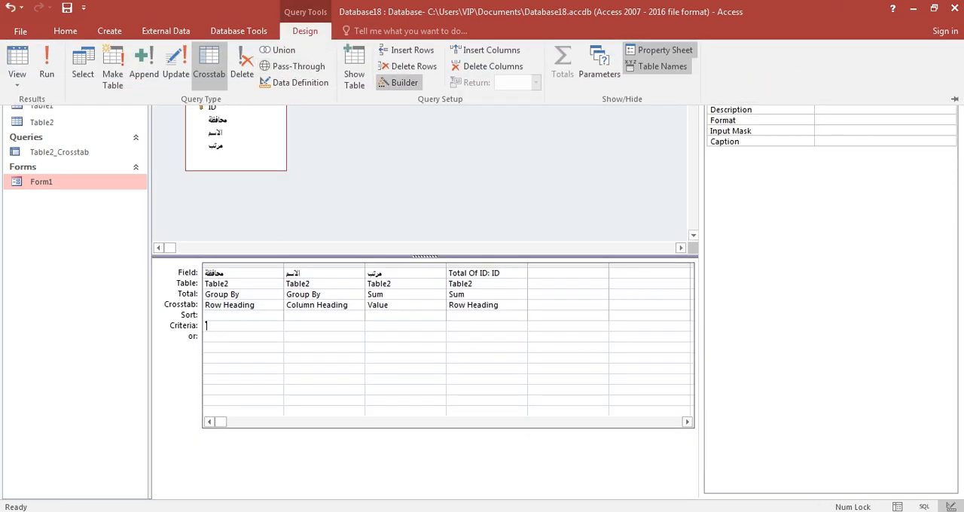
left_click(399, 82)
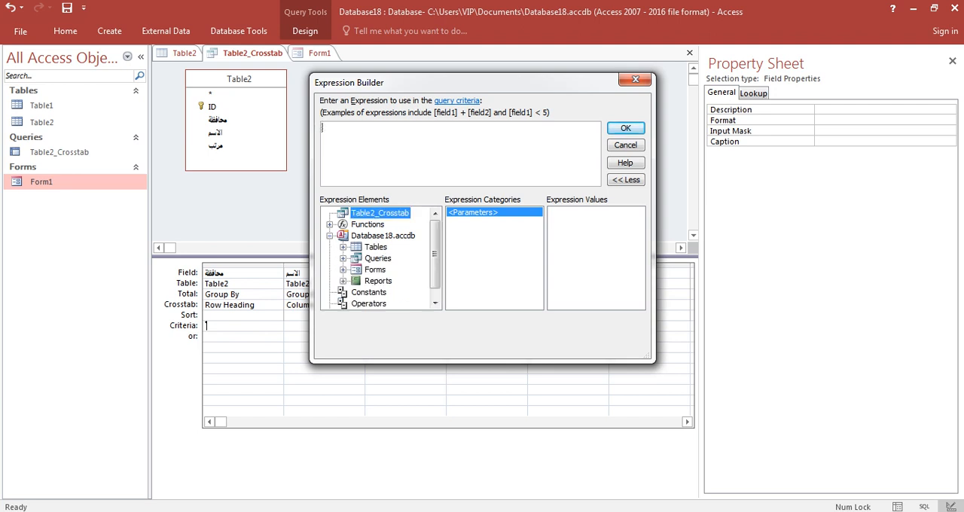
left_click(357, 281)
left_click(403, 292)
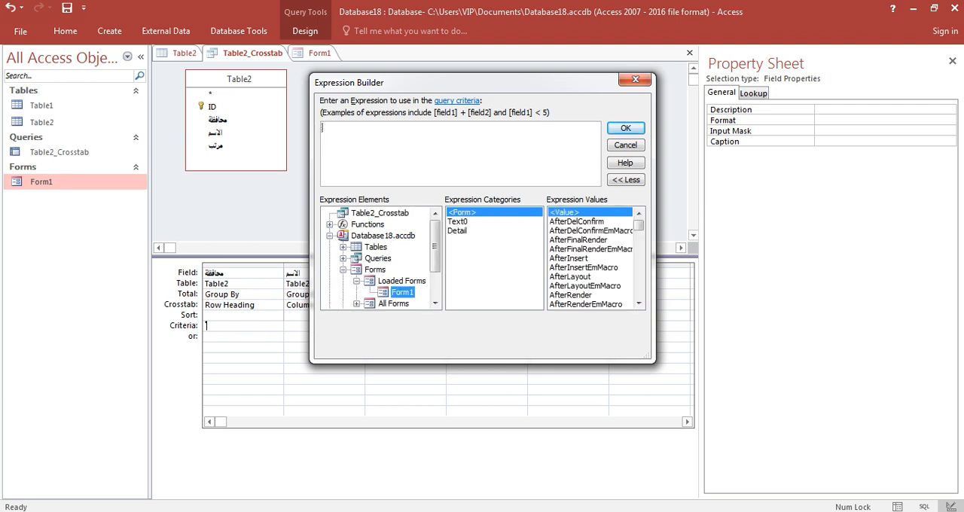
double_click(458, 221)
left_click(625, 128)
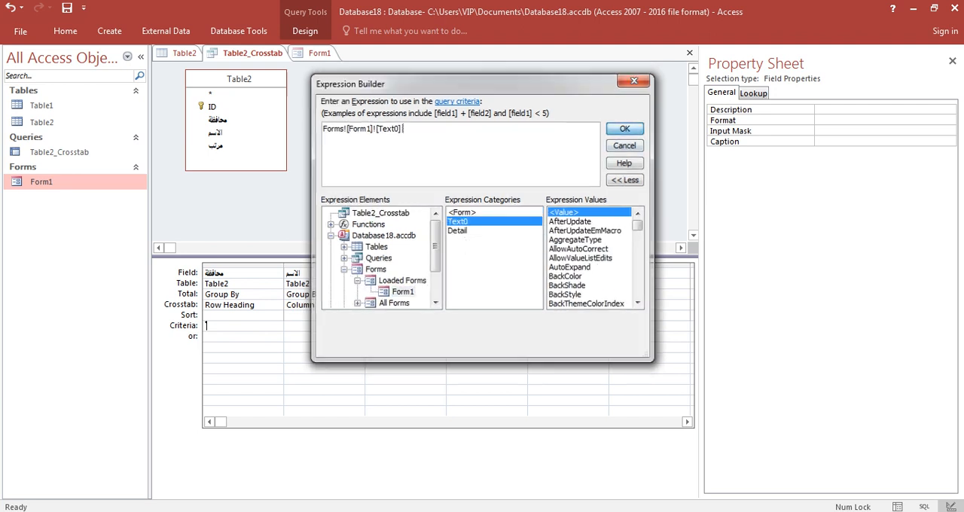
left_click(404, 327)
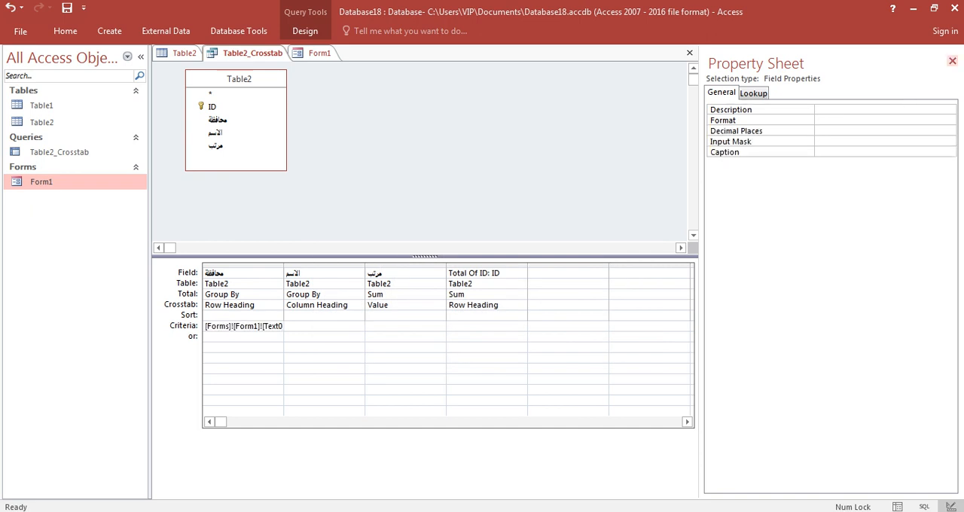
Step: Close Table2_Crosstab with its changes saved, then close Form1 and Table2
left_click(952, 61)
left_click(956, 52)
left_click(430, 304)
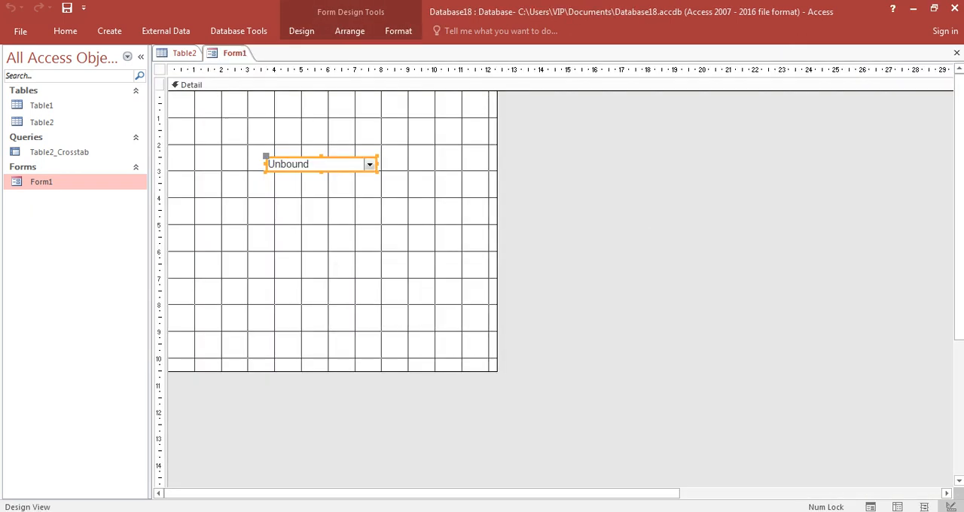
left_click(957, 53)
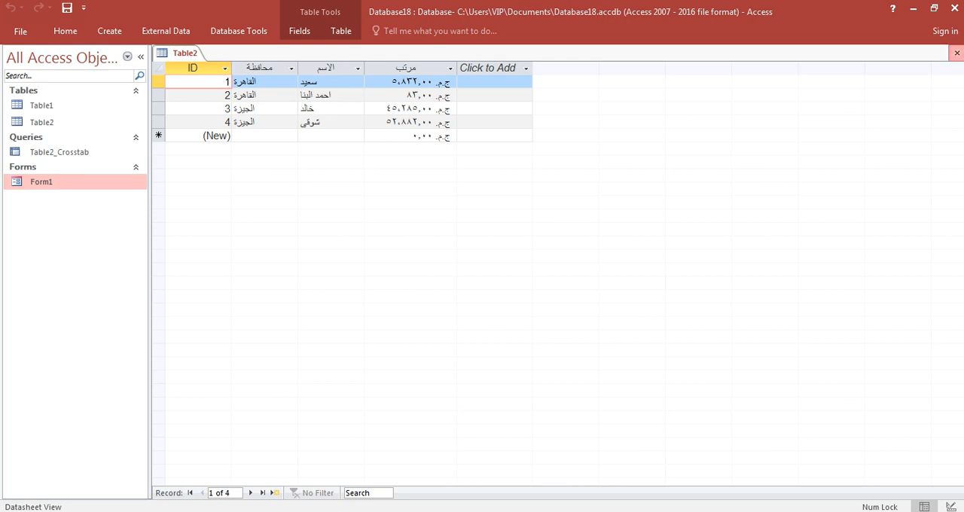
left_click(957, 53)
Step: Open Form1 and try to run Table2_Crosstab, first with no governorate chosen and again with المنيا selected
double_click(42, 181)
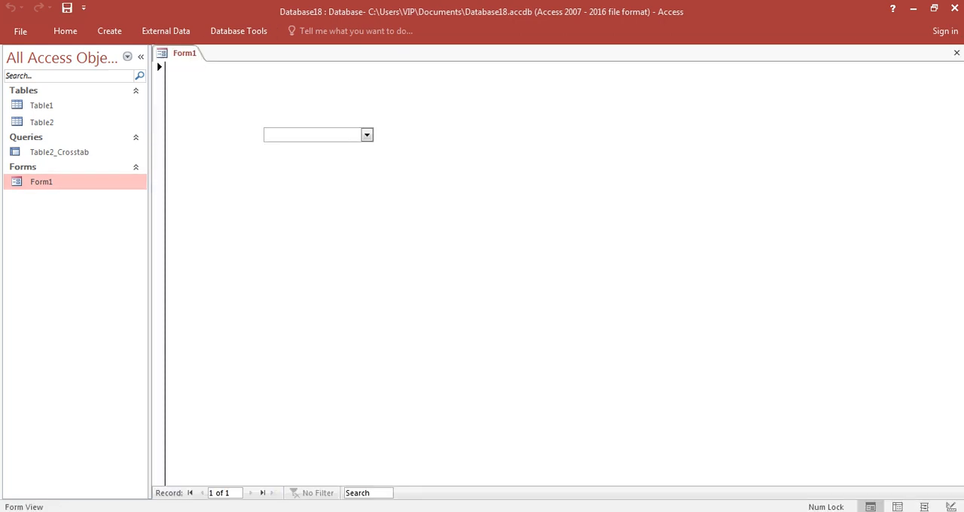
double_click(59, 152)
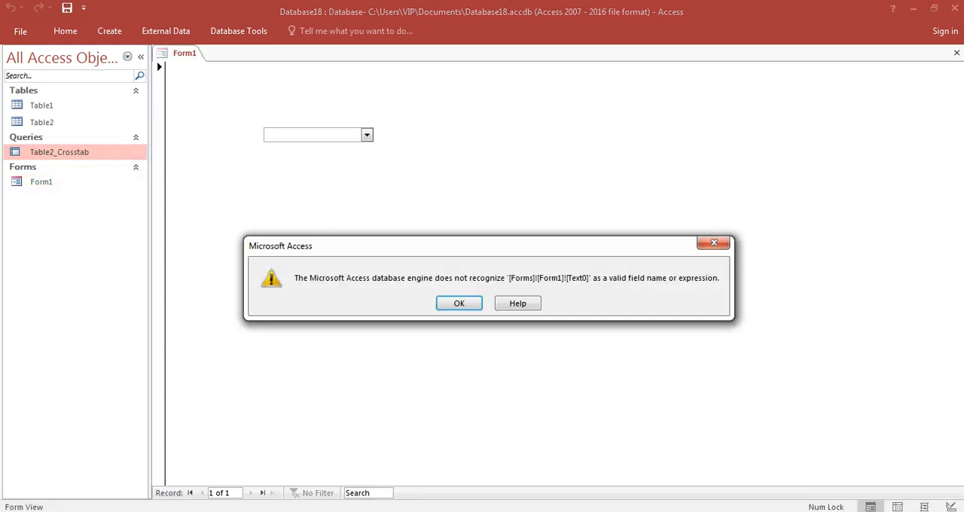
left_click(459, 303)
left_click(367, 134)
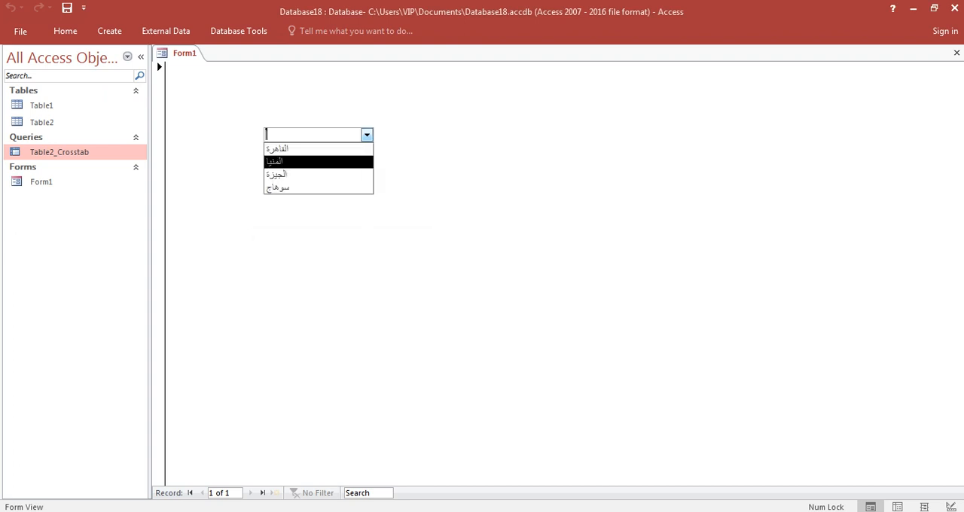
left_click(316, 162)
double_click(59, 152)
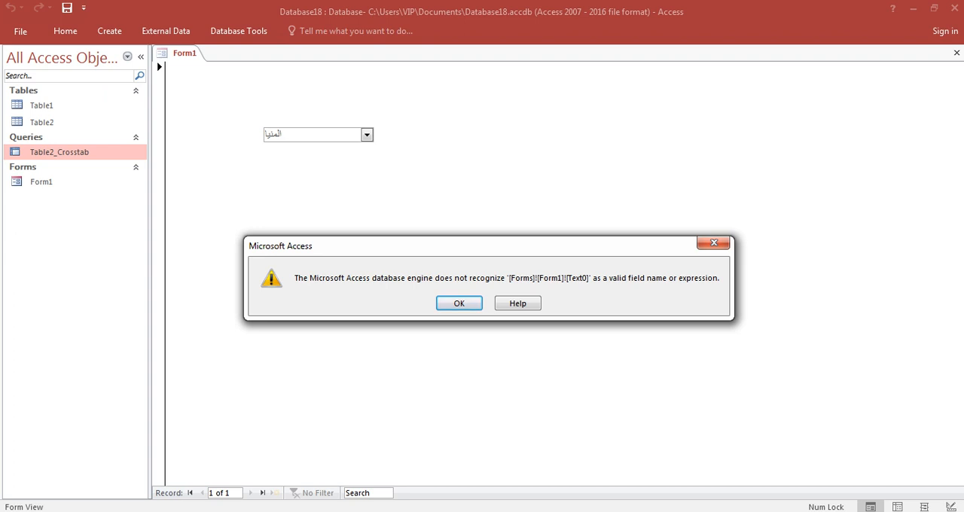
left_click(714, 242)
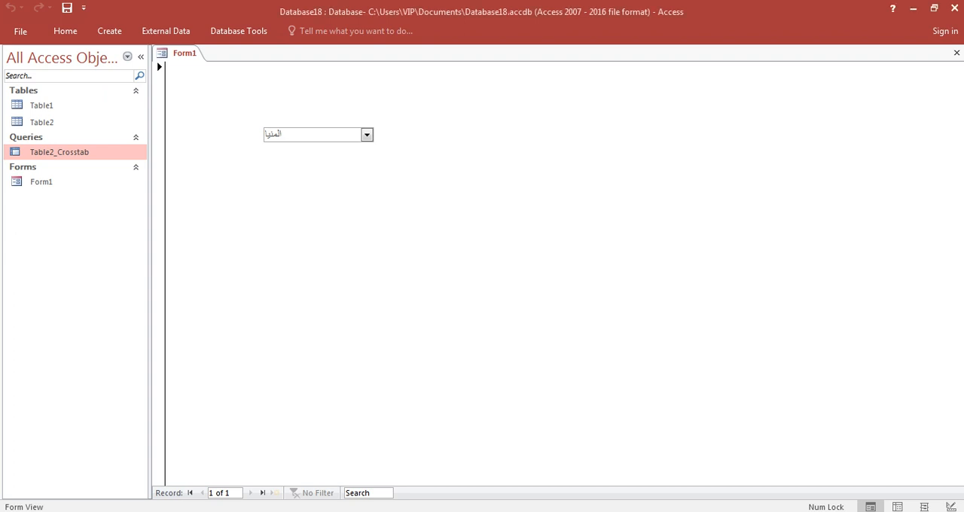
Step: Switch Form1 to Design View and open the query builder for the combo box's Row Source
right_click(641, 193)
left_click(682, 236)
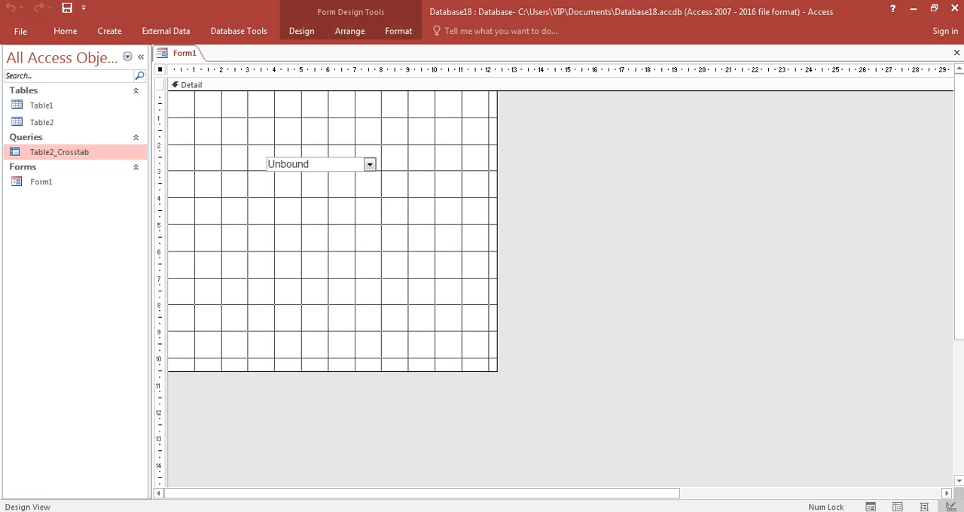
left_click(321, 164)
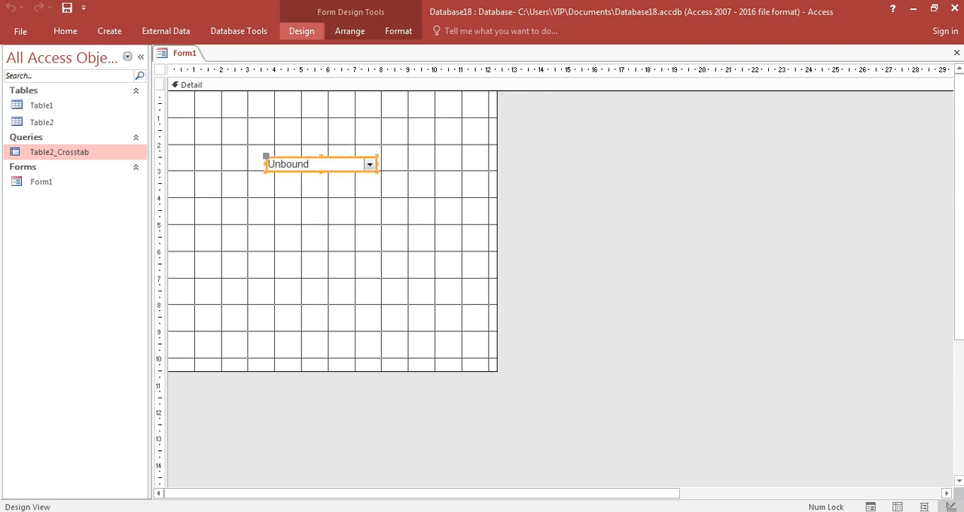
left_click(302, 31)
left_click(726, 68)
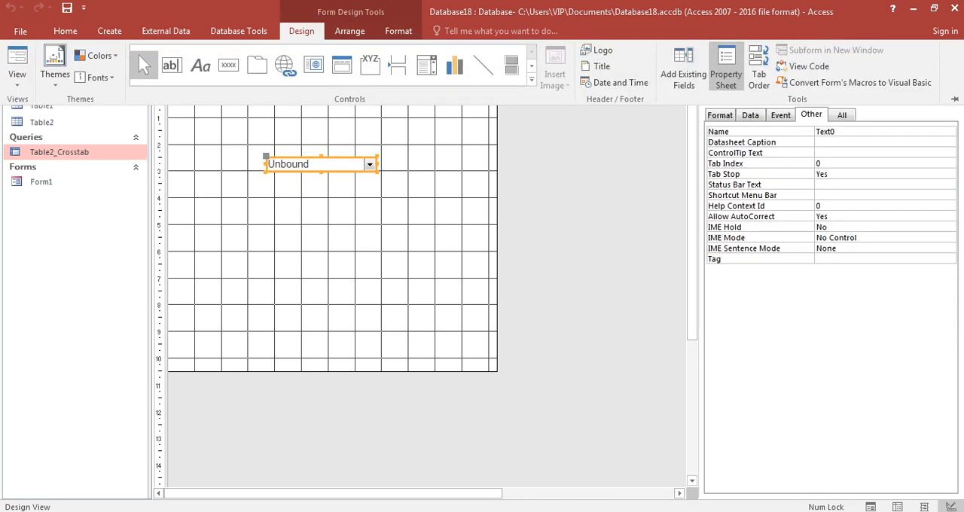
left_click(751, 115)
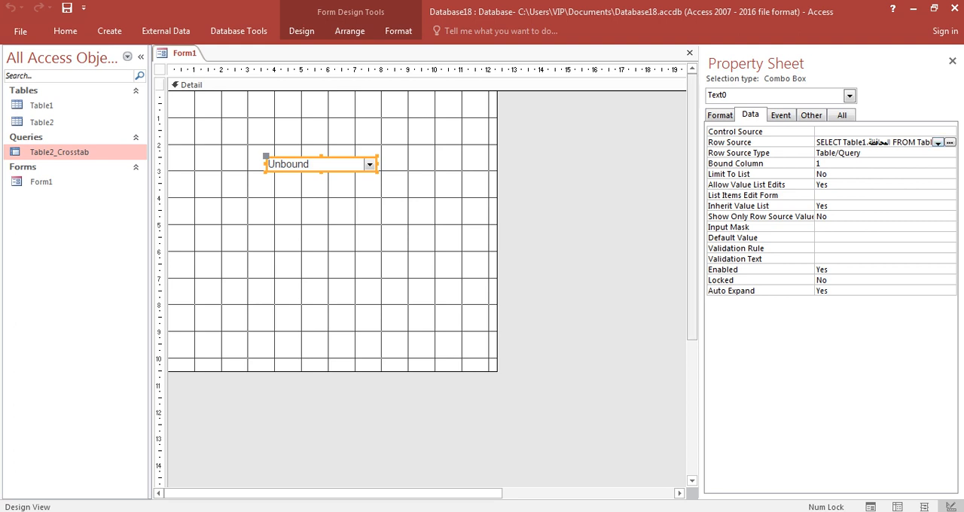
left_click(828, 142)
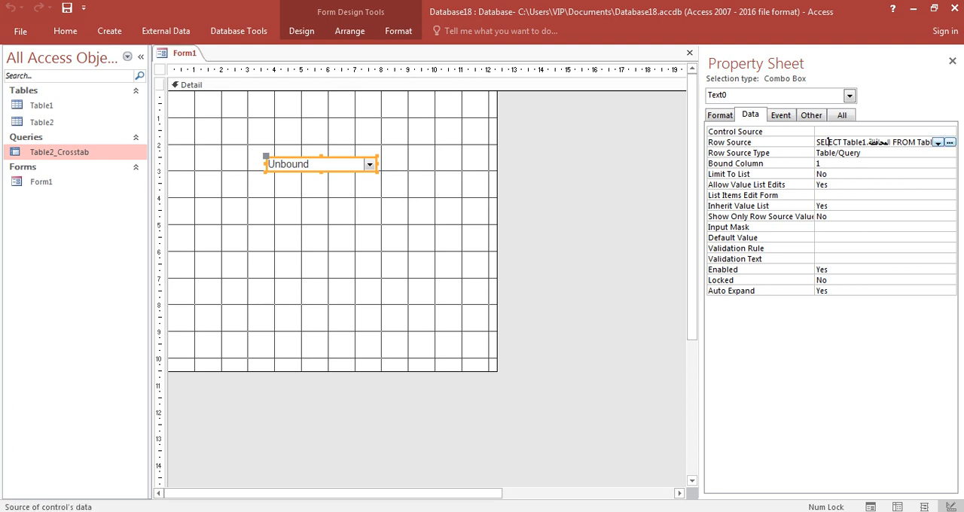
left_click(950, 142)
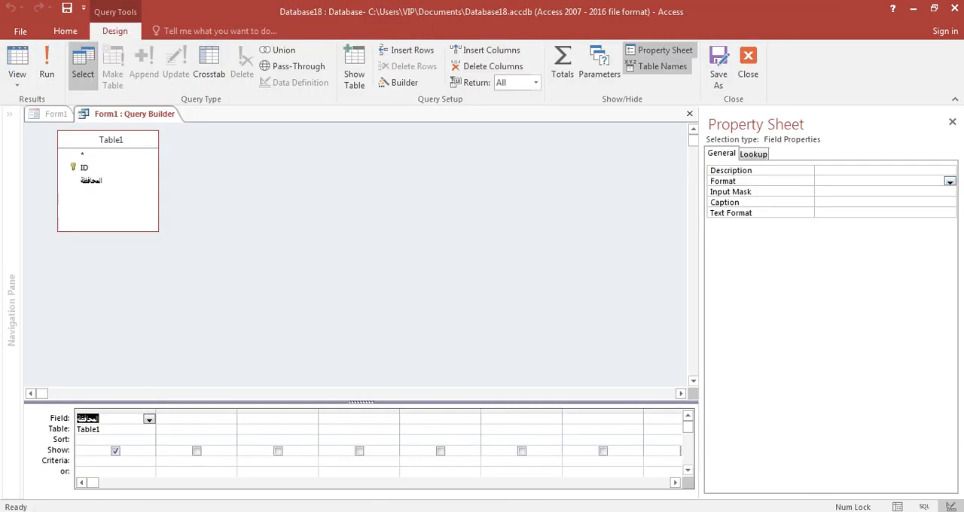
Step: Add Table1's ID field to the row source query, move it ahead of المحافظة, and exclude it from the output
left_click(89, 168)
double_click(85, 167)
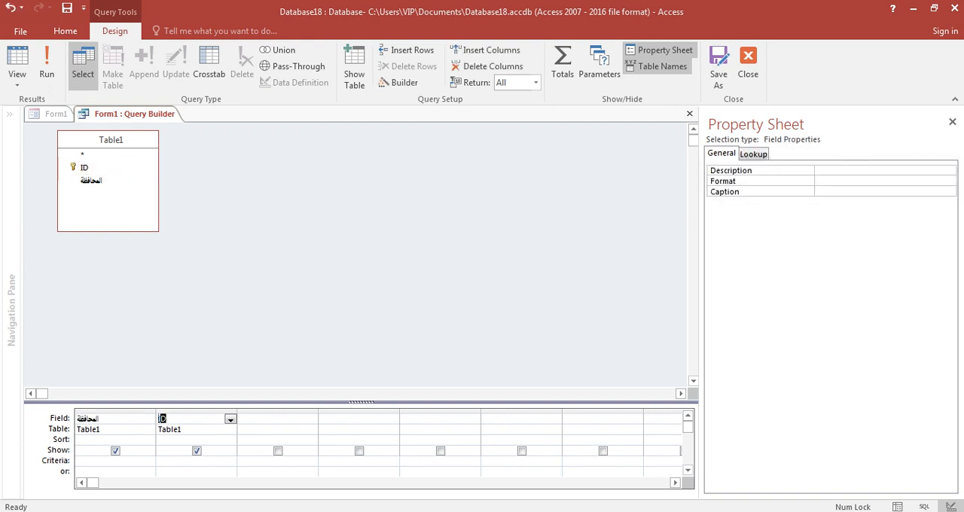
left_click(159, 460)
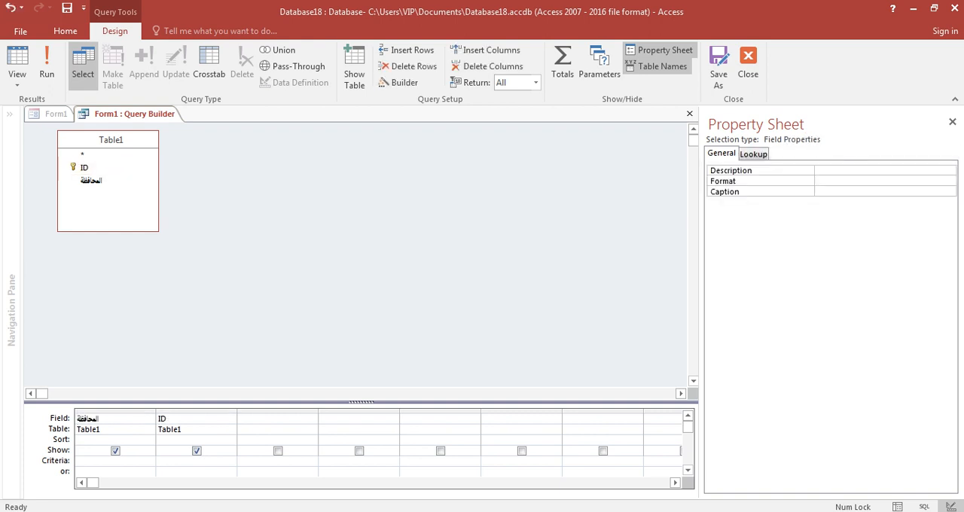
left_click(196, 412)
left_click_drag(196, 412, 94, 412)
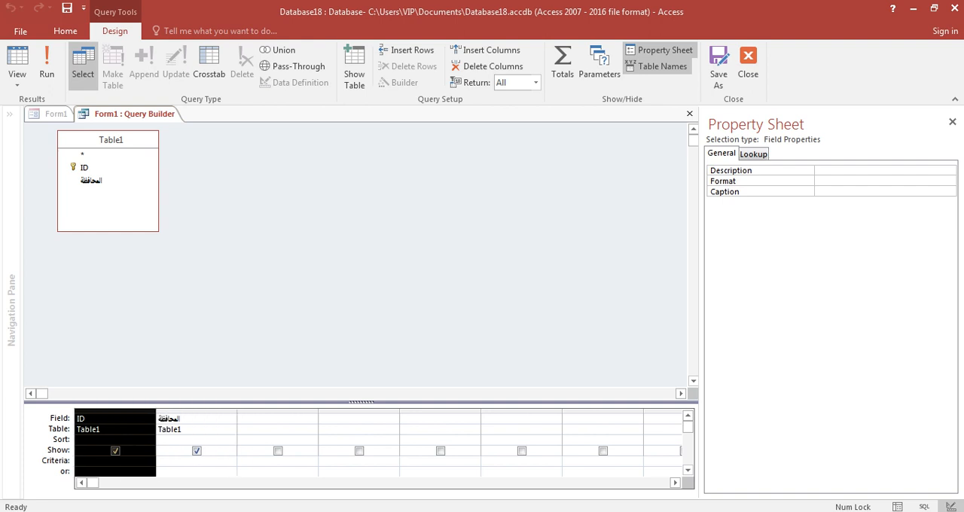
left_click(116, 451)
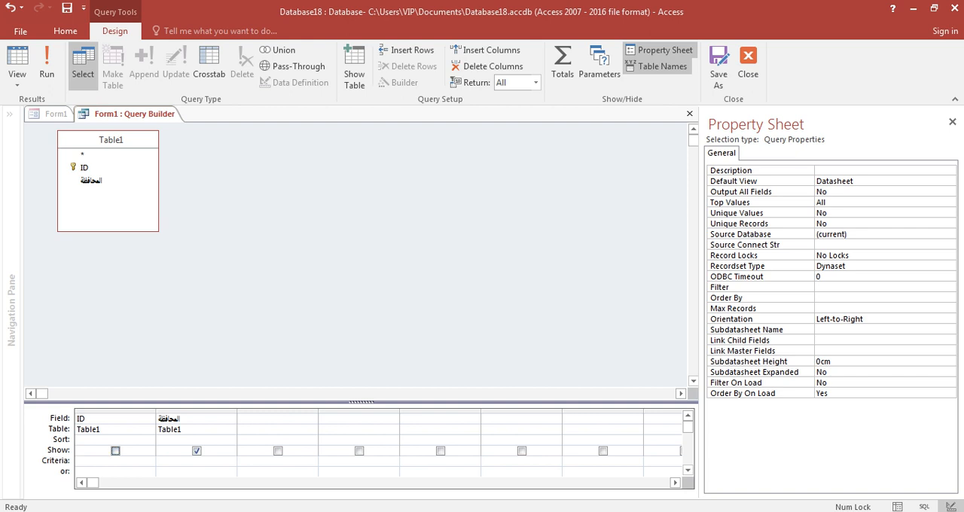
left_click(196, 472)
Step: Close the query builder with the SQL statement updated, then close Form1 and save its design changes
left_click(953, 122)
left_click(957, 114)
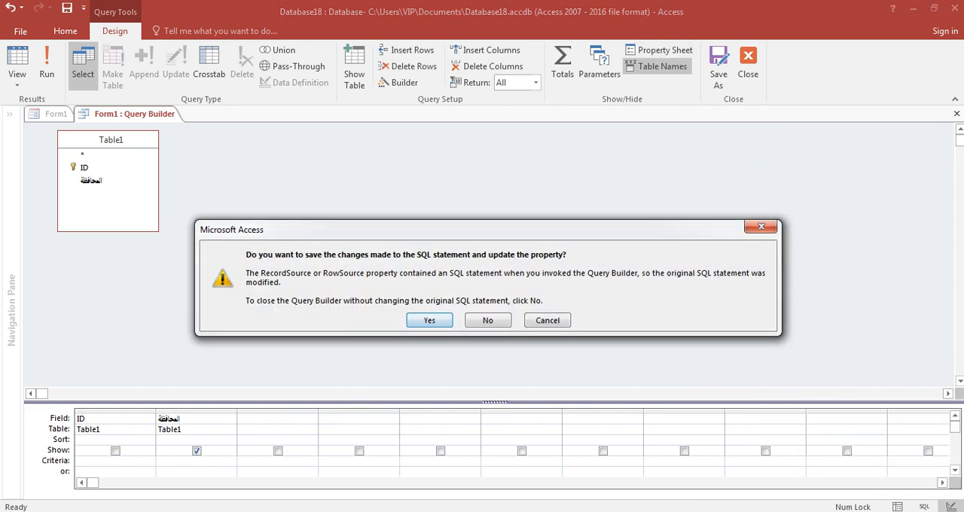
left_click(430, 320)
left_click(957, 53)
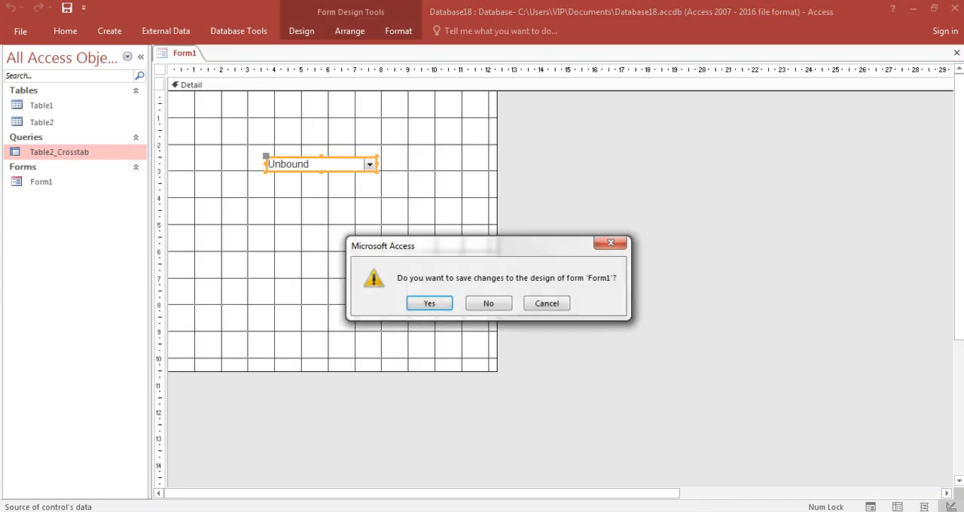
left_click(430, 303)
Step: Open Form1 and test the combo box by choosing the first governorate in its list
double_click(41, 181)
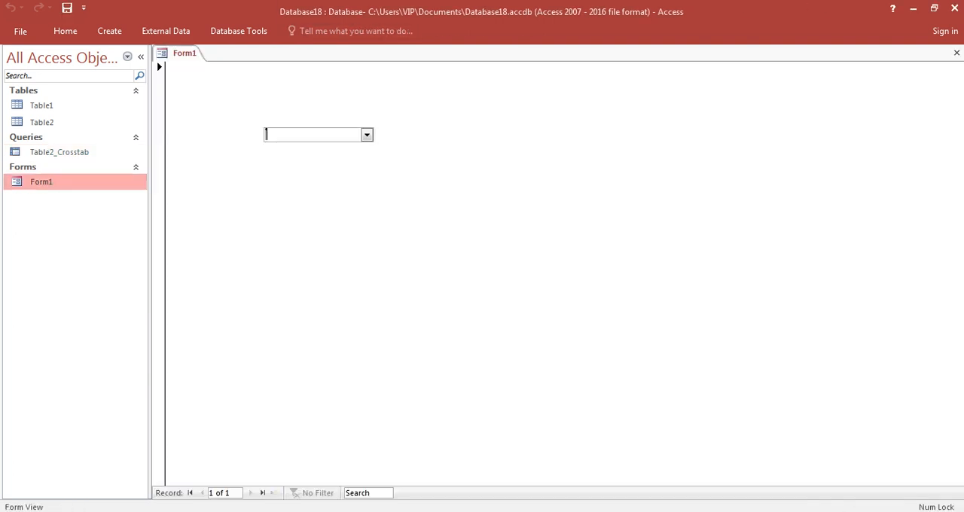
left_click(366, 135)
left_click(316, 150)
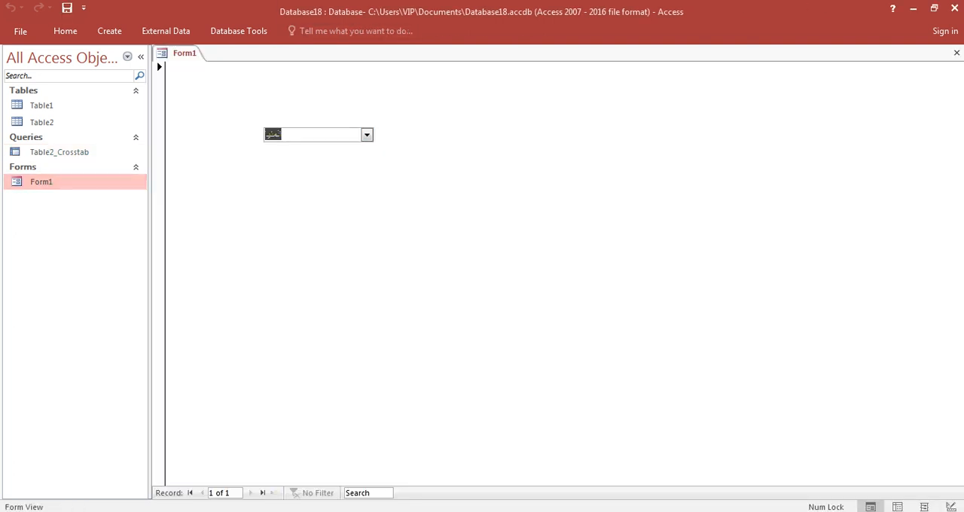
Step: In Form1's Design View, add a text box about 2.7 by 1 cm below the combo box and delete its attached label
right_click(673, 134)
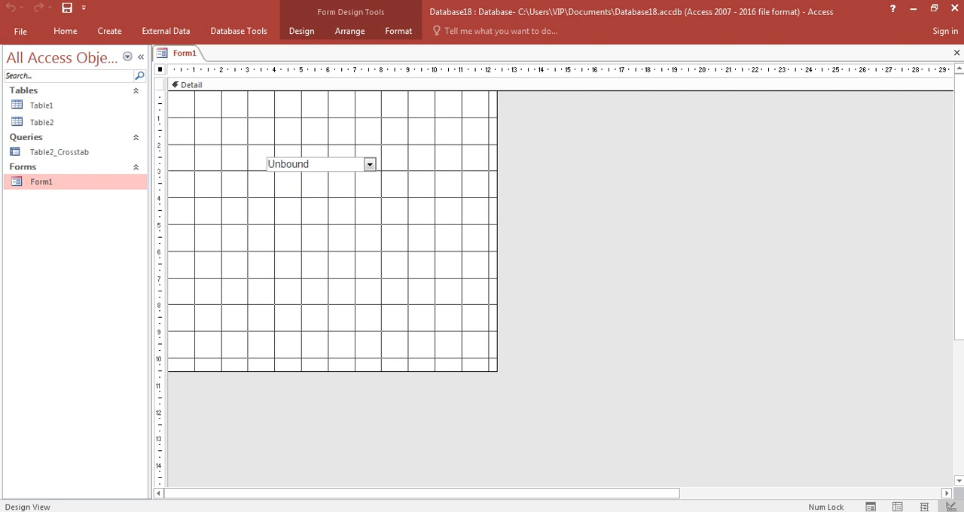
left_click(301, 31)
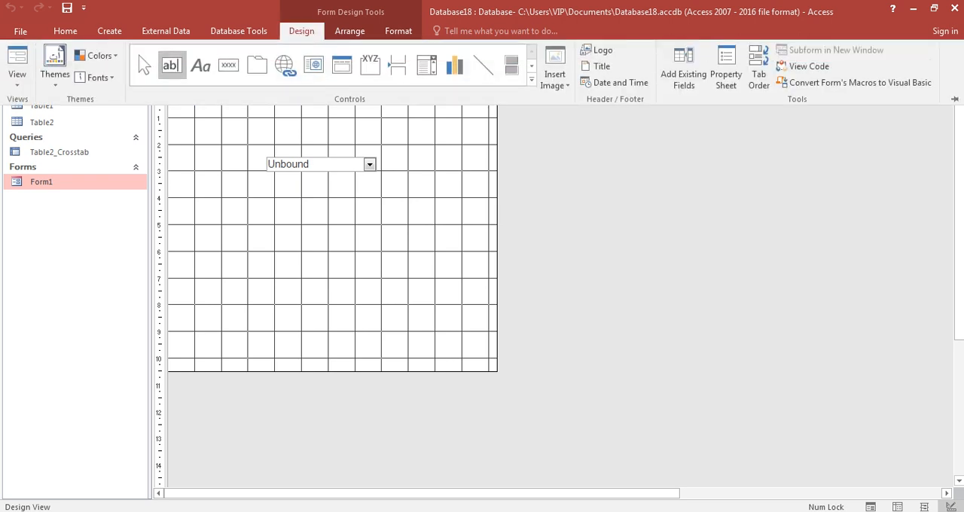
left_click(172, 65)
left_click_drag(341, 242, 414, 269)
left_click(275, 250)
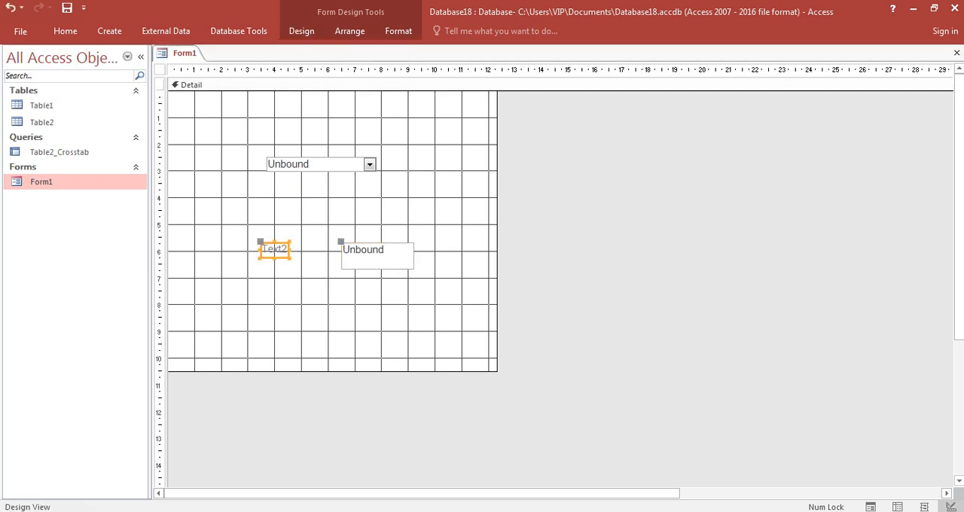
key("Delete")
left_click(376, 256)
left_click(323, 204)
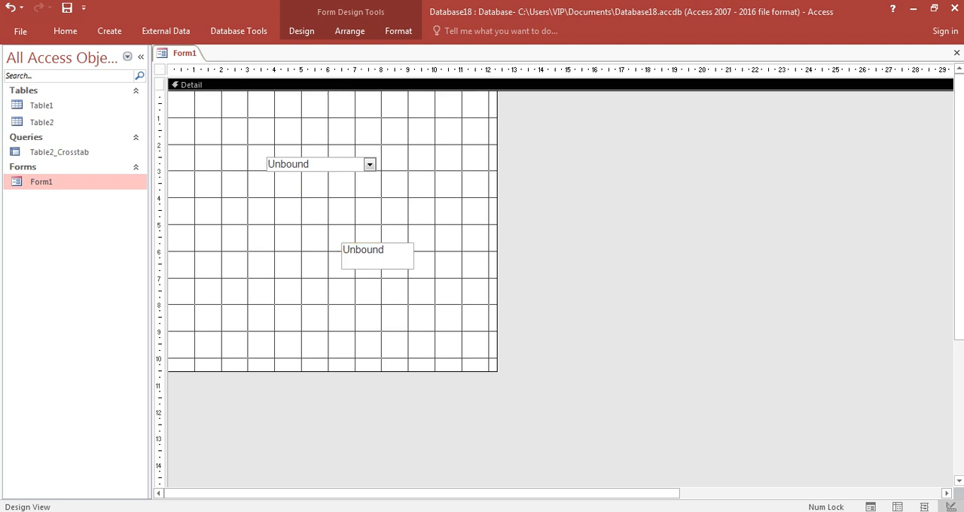
Step: Set the text box's control source to the combo box Text0 with the Expression Builder
left_click(376, 256)
left_click(302, 31)
left_click(726, 68)
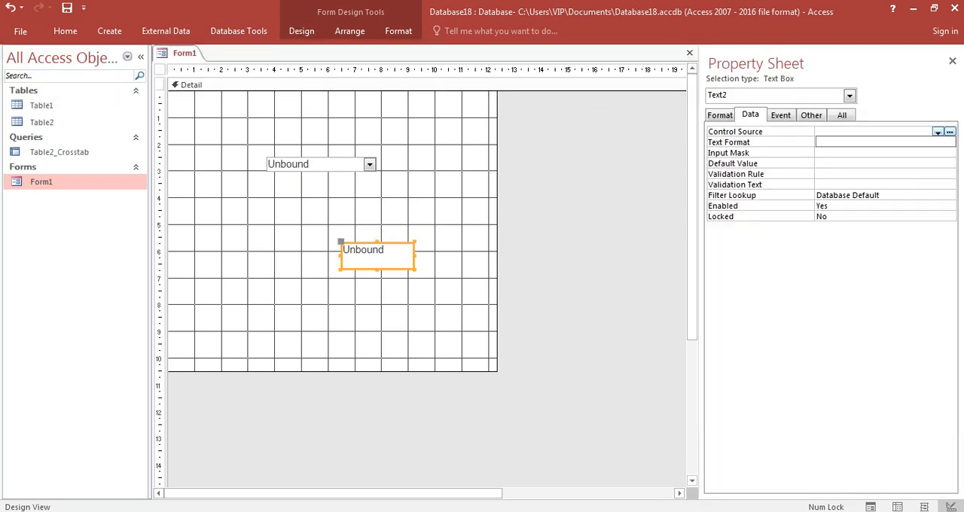
left_click(817, 184)
left_click(818, 131)
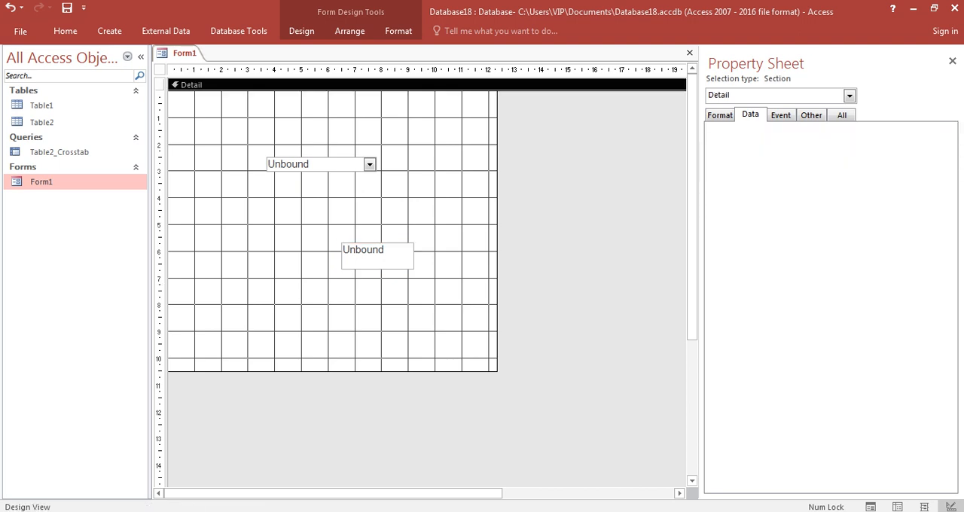
left_click(950, 131)
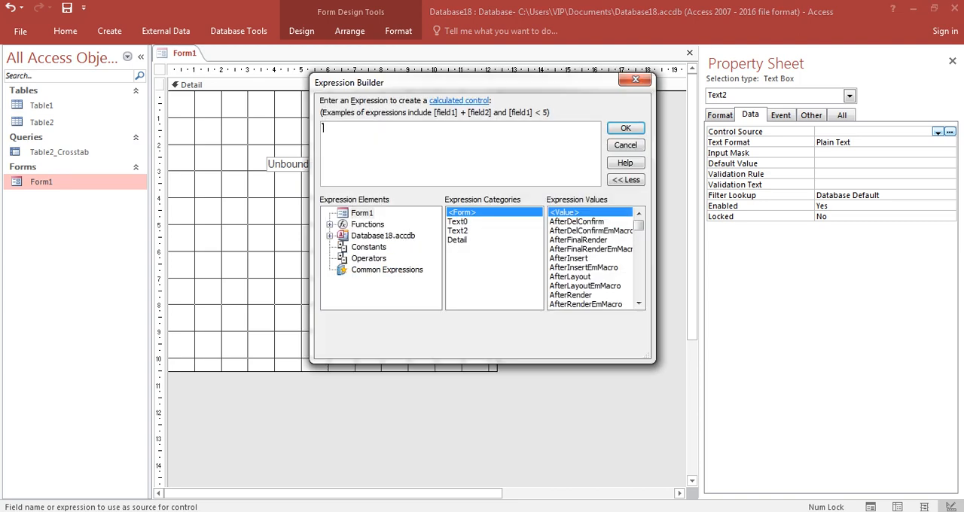
double_click(457, 222)
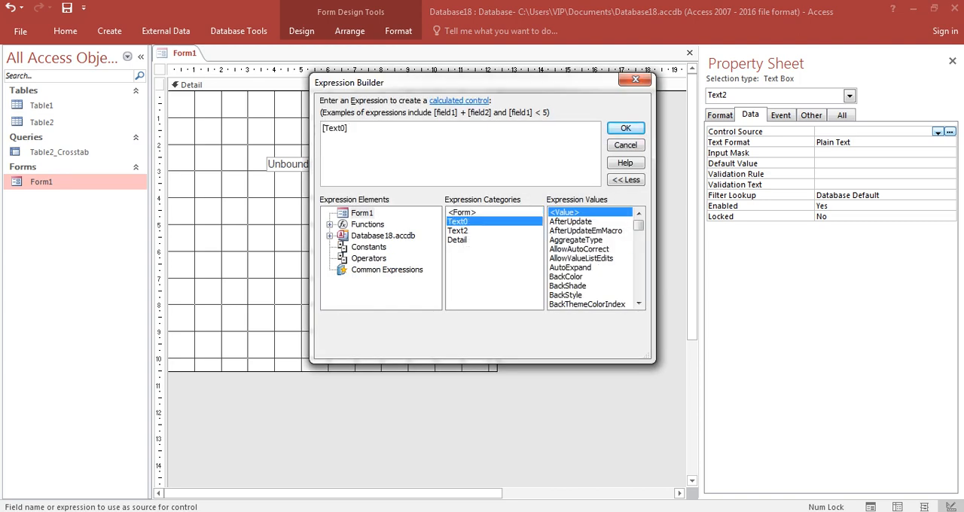
left_click(626, 128)
left_click(953, 61)
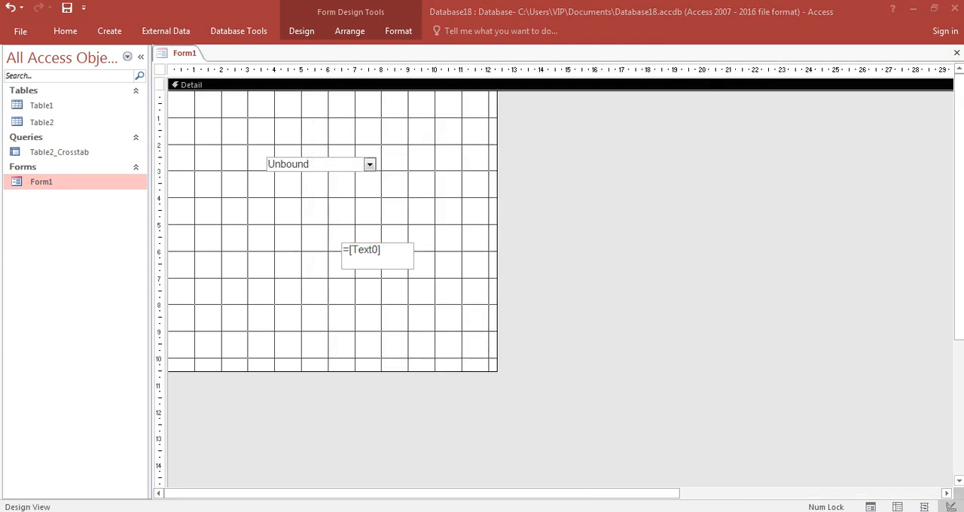
Step: Close Form1 with its design changes saved, then reopen it and choose المنيا in the combo box
left_click(954, 53)
left_click(430, 303)
double_click(42, 182)
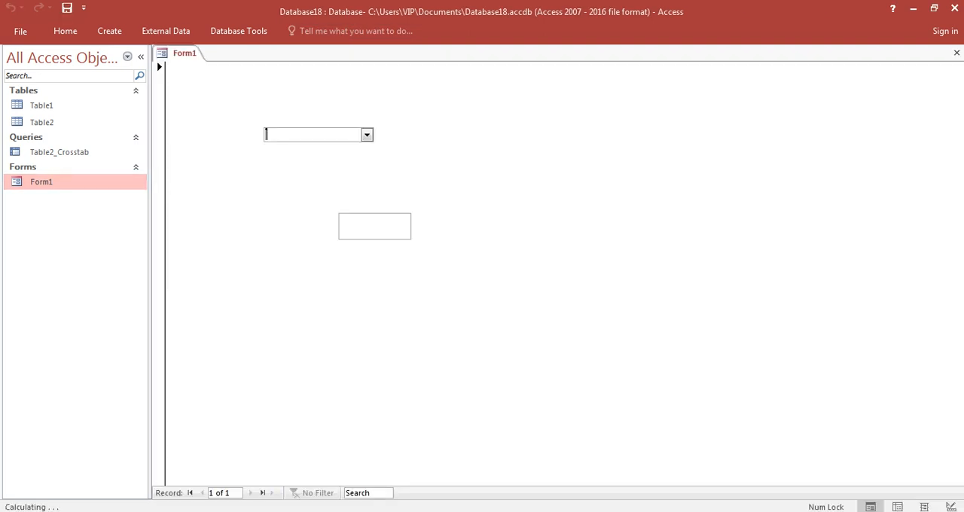
left_click(367, 134)
left_click(324, 162)
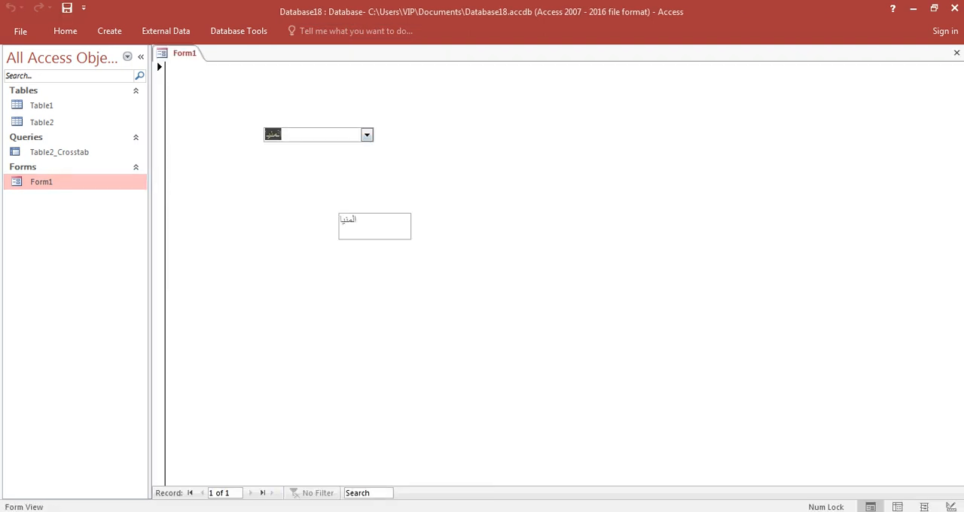
Step: In Form1's Design View, rebuild the combo box's row source query with Table1's ID field first and المحافظة second
right_click(496, 151)
left_click(542, 194)
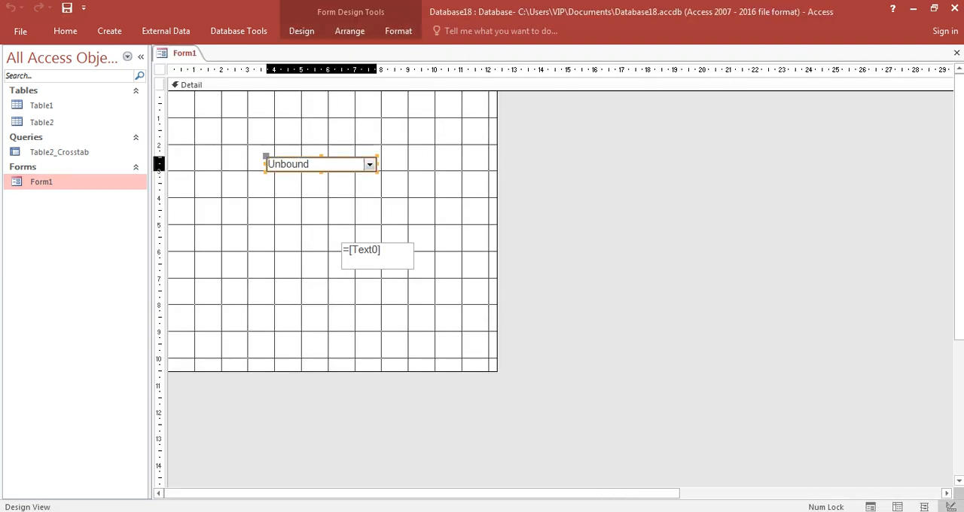
left_click(302, 31)
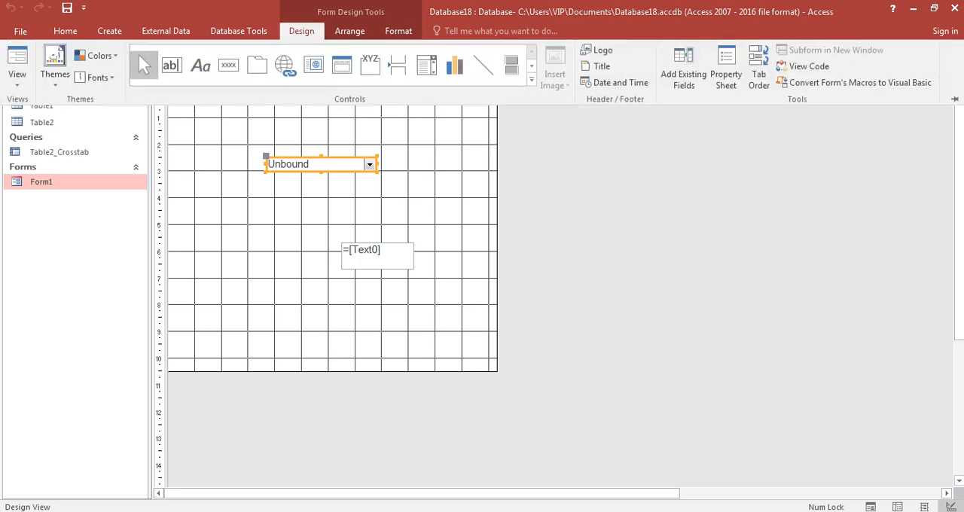
left_click(726, 74)
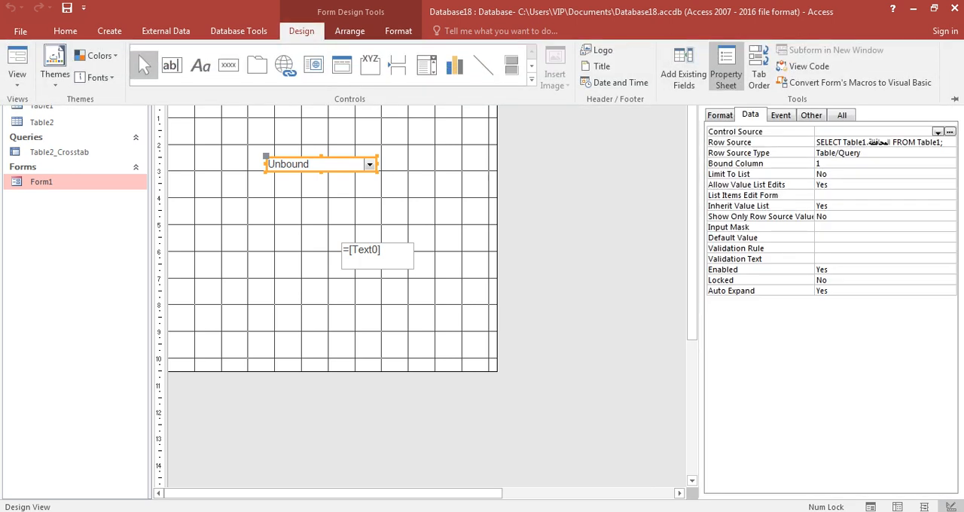
left_click(855, 143)
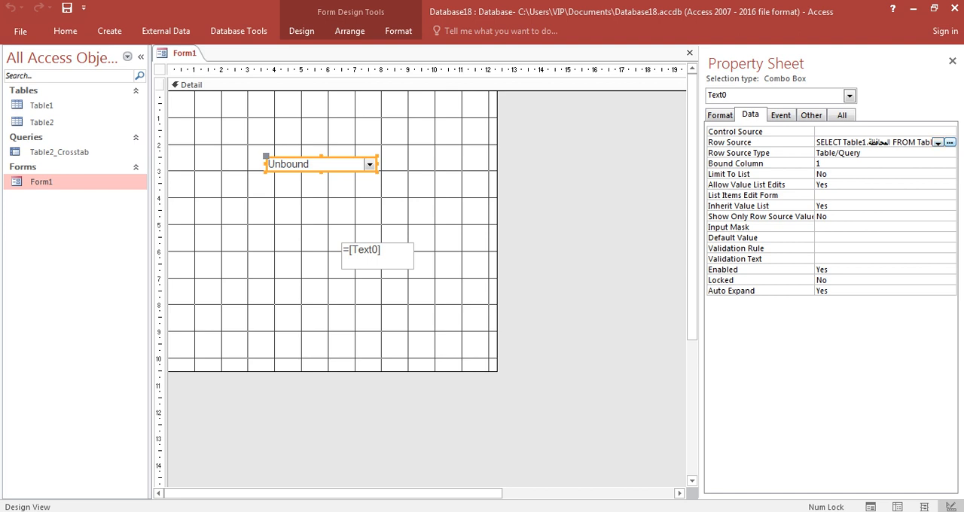
left_click(950, 143)
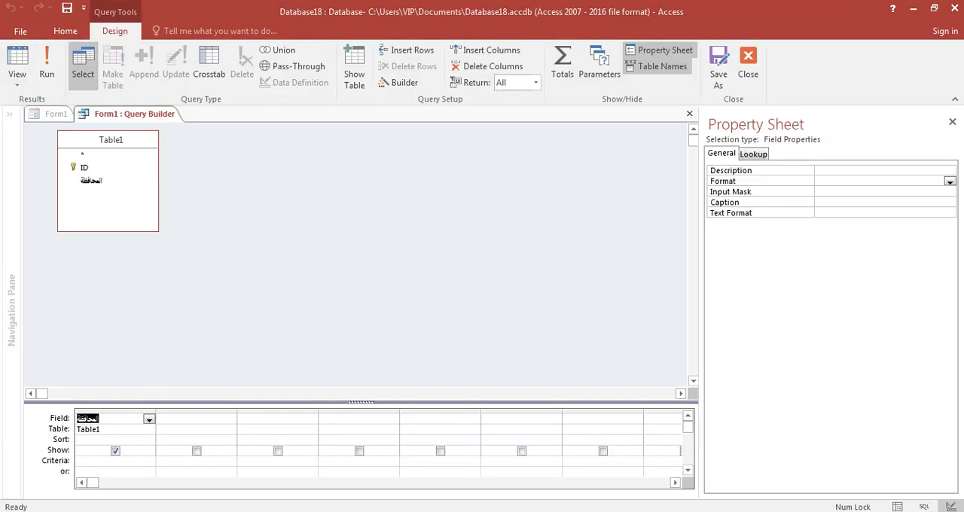
key("Delete")
left_click(146, 440)
double_click(84, 168)
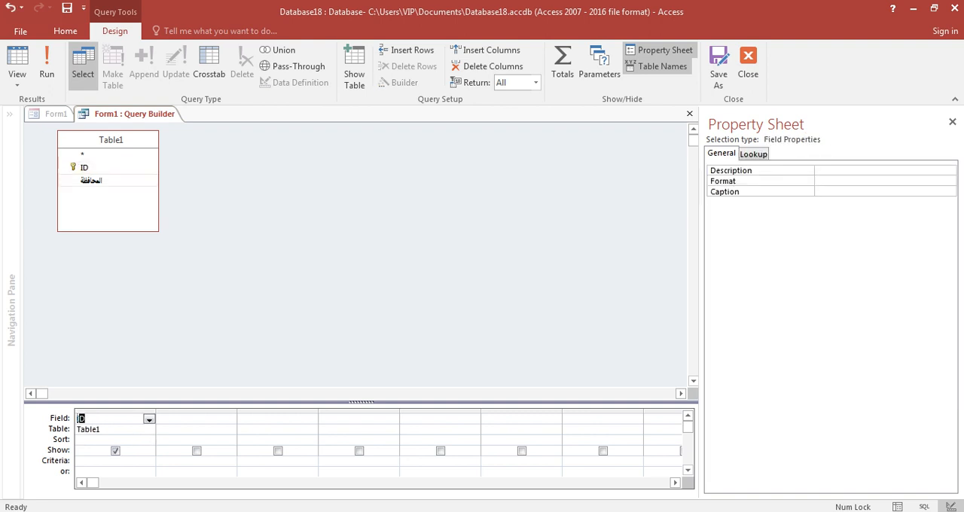
double_click(91, 180)
Step: Preview the row source query as a datasheet, then close the query builder and Form1, saving the changes
right_click(313, 235)
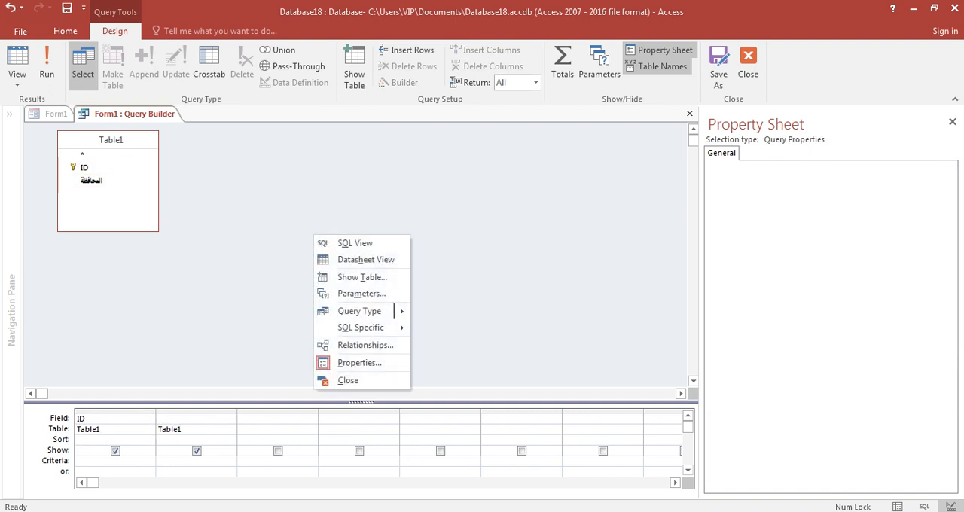
left_click(339, 260)
left_click(956, 113)
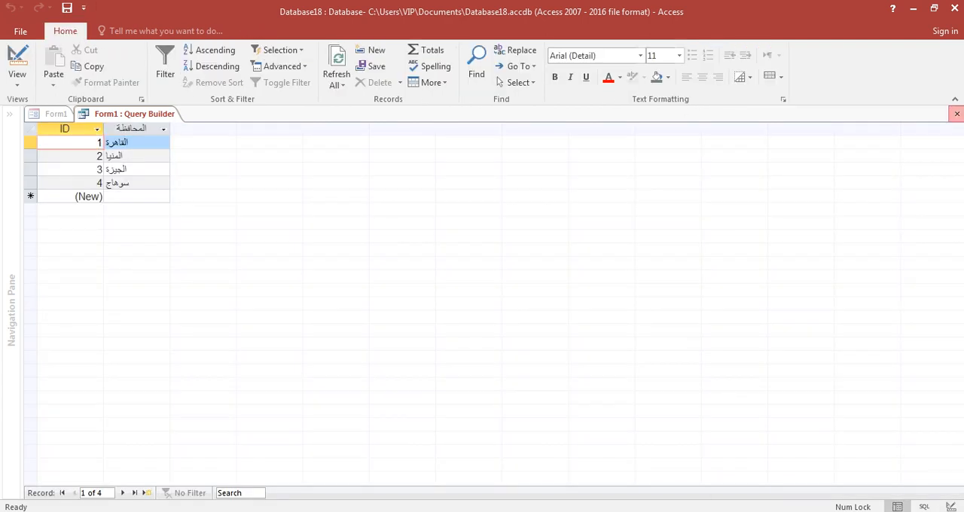
key("Return")
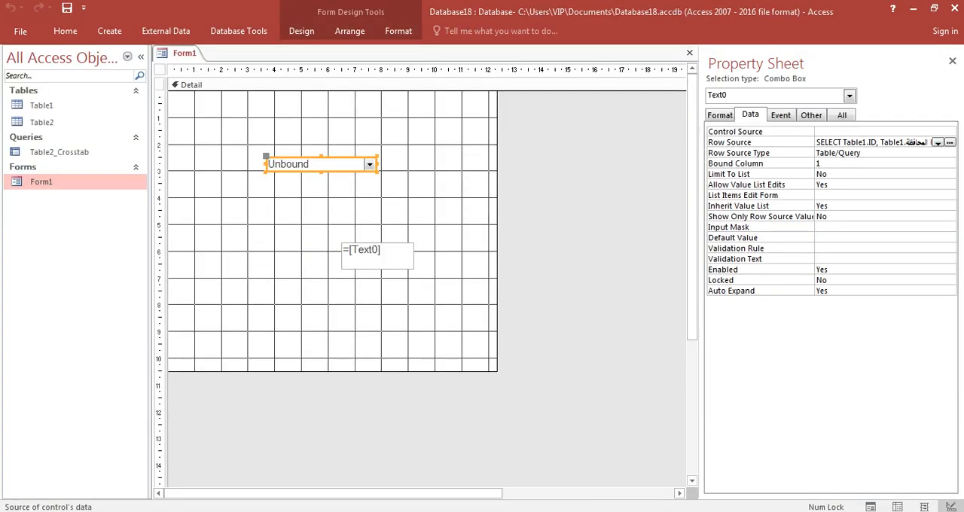
left_click(954, 60)
left_click(957, 53)
key("Return")
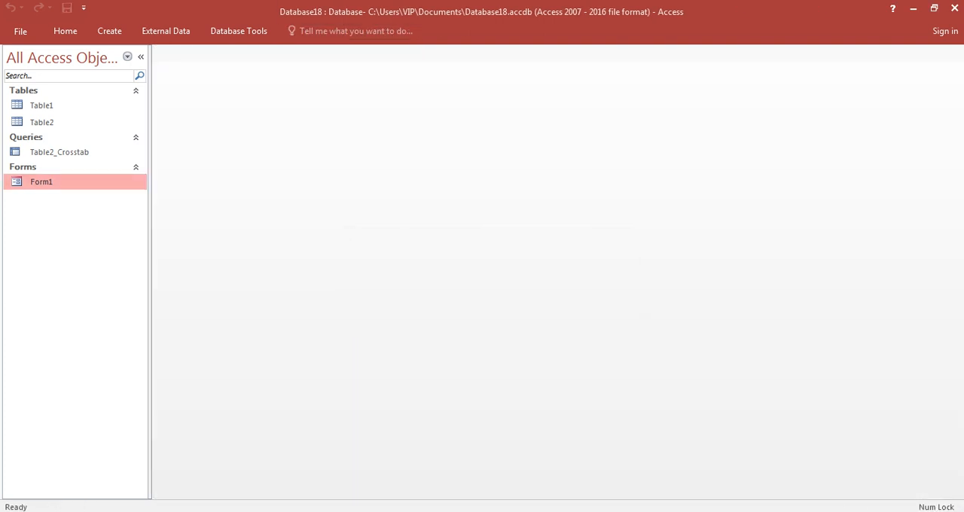
Step: Open Form1 and test the combo box by choosing the second entry in its list
double_click(42, 182)
left_click(367, 134)
left_click(353, 161)
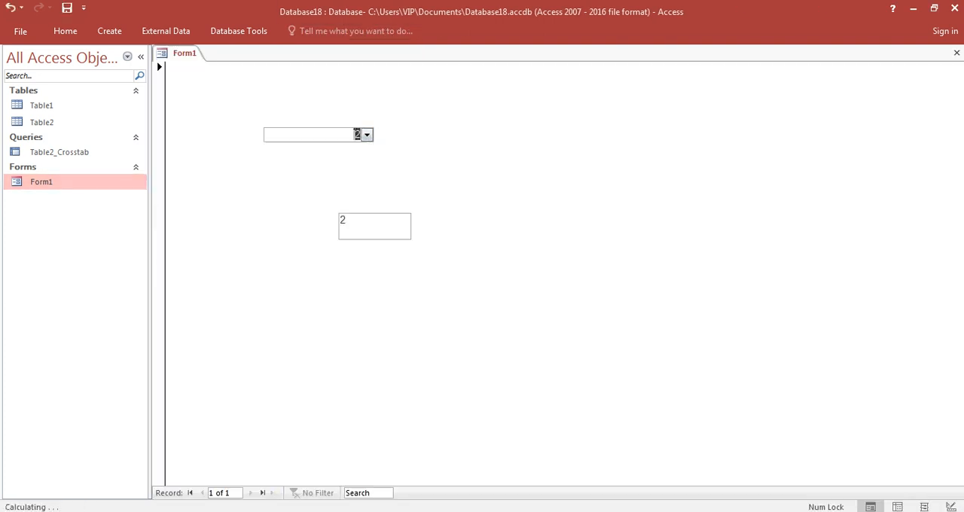
Step: Switch Form1 to Layout View and show the combo box's properties
right_click(544, 166)
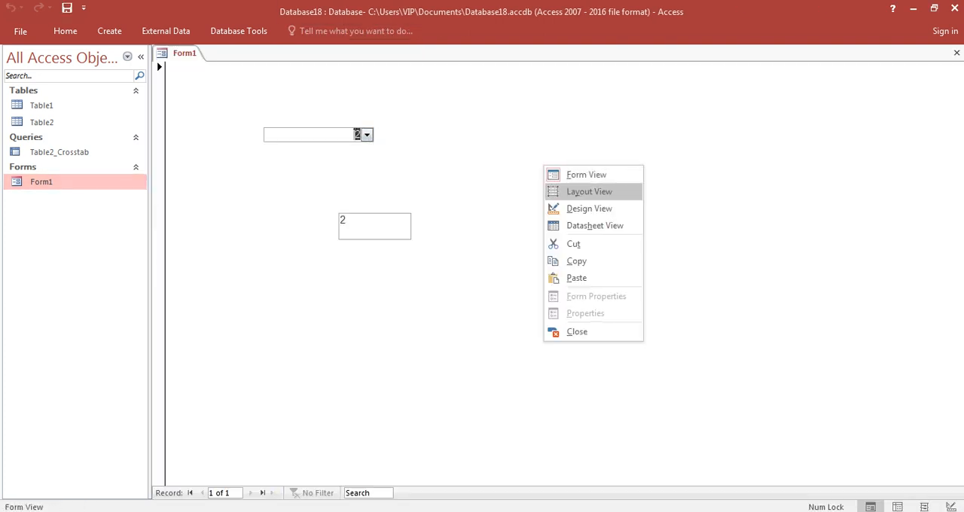
left_click(589, 192)
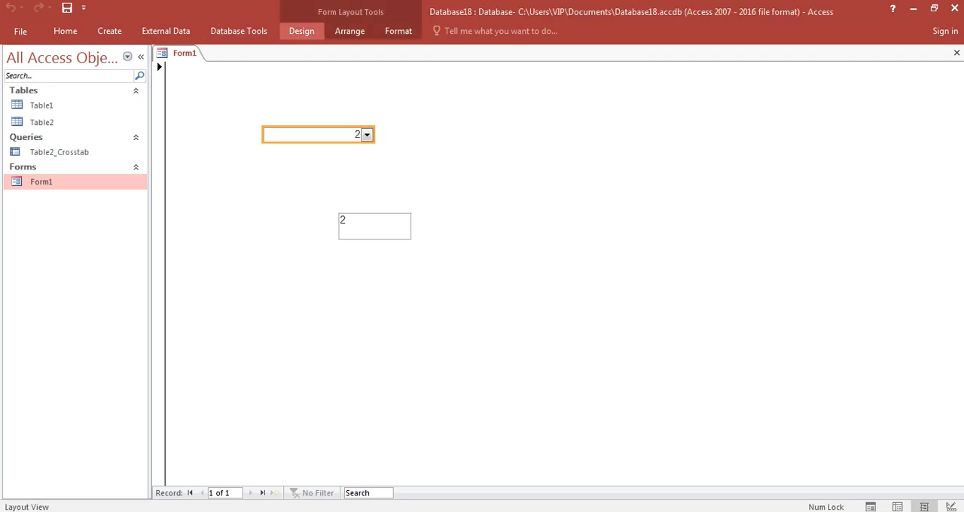
left_click(726, 68)
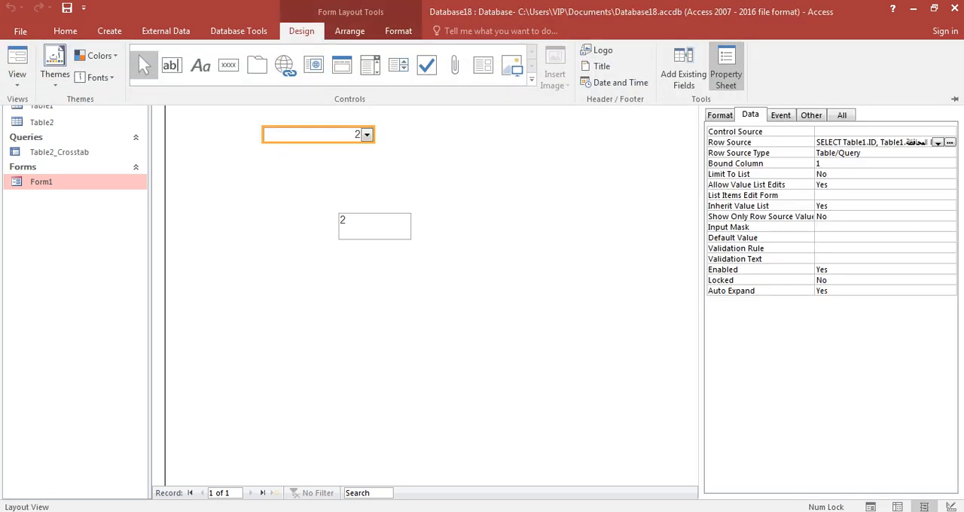
Step: Try a bound column of 2 for the combo box, then set the bound column back to 1
double_click(819, 163)
type("2")
left_click(823, 185)
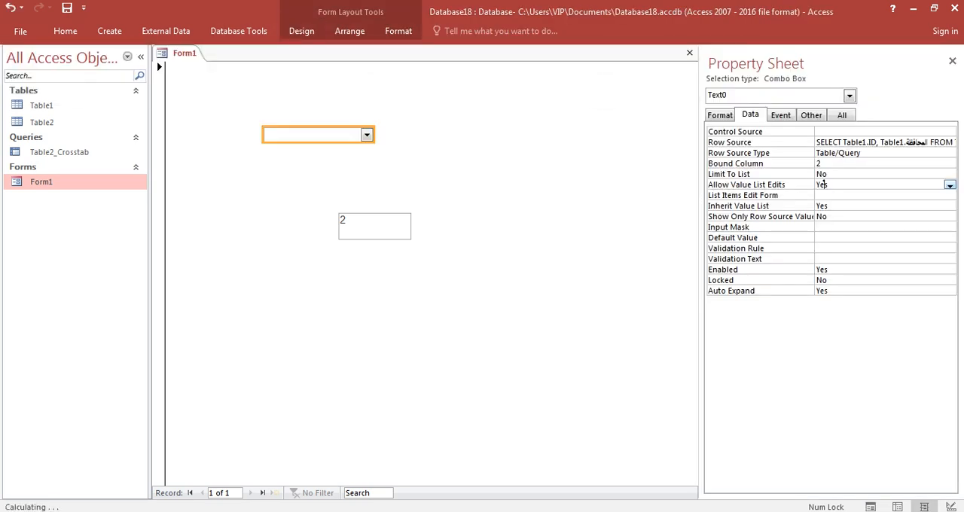
double_click(818, 163)
type("1")
left_click(818, 195)
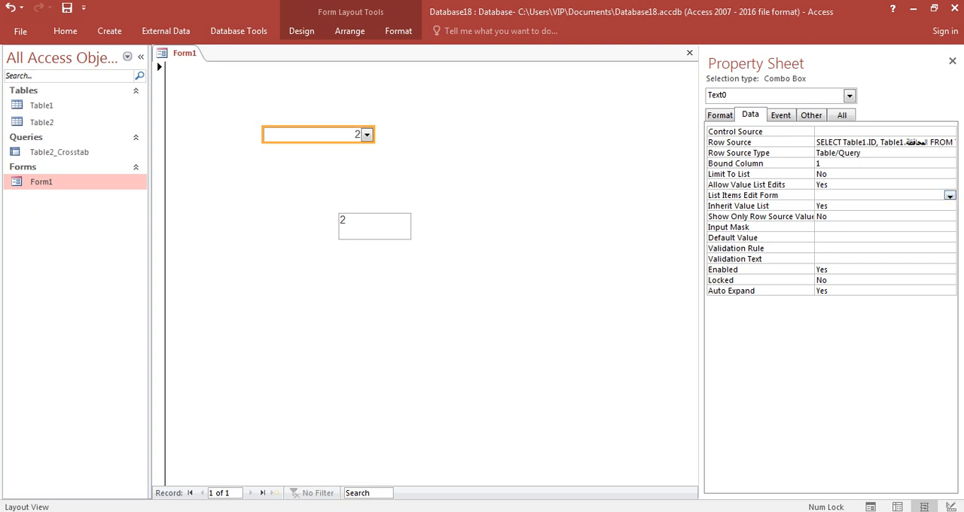
Step: Look through the combo box's event, other and complete property lists for its column settings
left_click(781, 115)
left_click(811, 115)
left_click(841, 116)
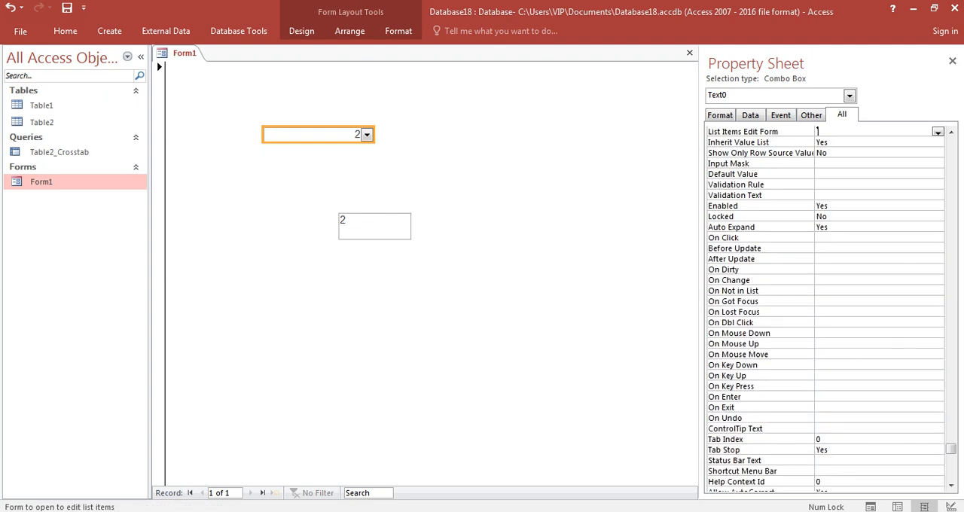
left_click(751, 116)
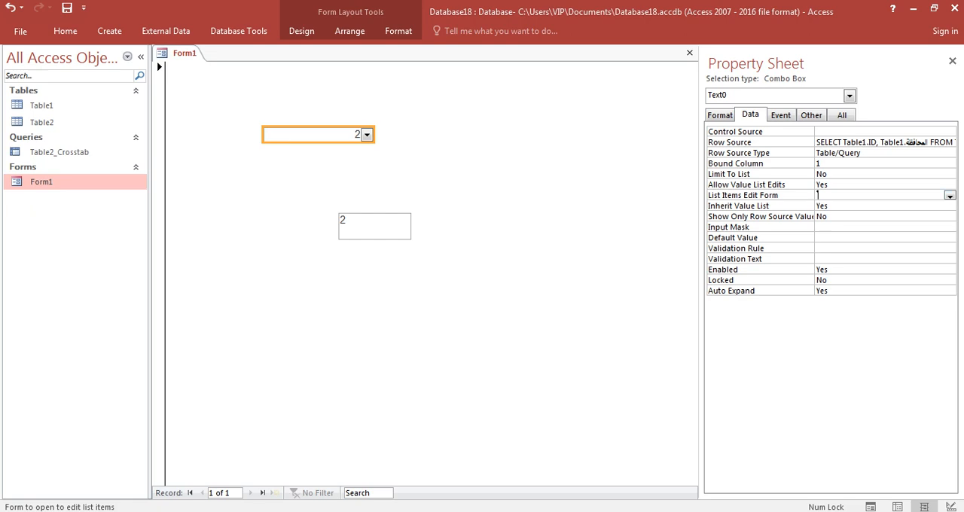
left_click(842, 115)
left_click(855, 185)
scroll(856, 185, "up", 4)
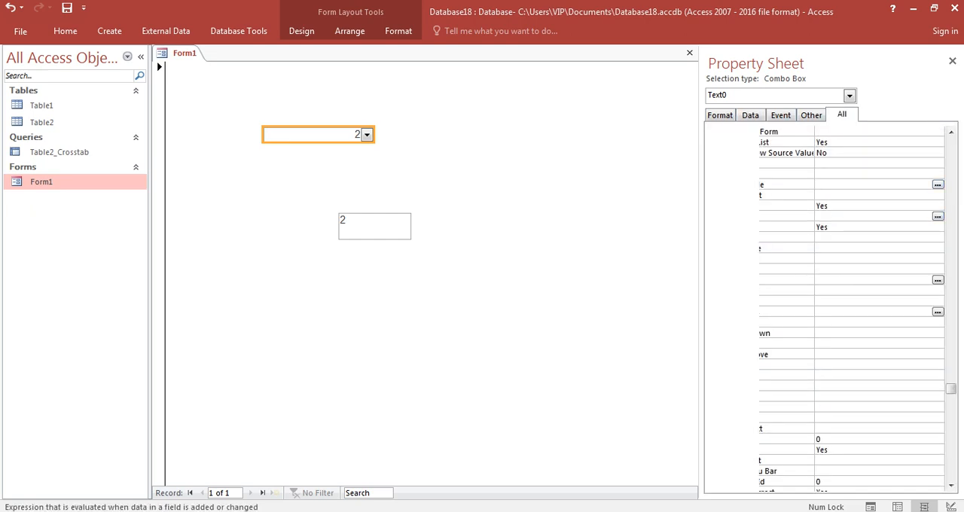
scroll(855, 184, "up", 10)
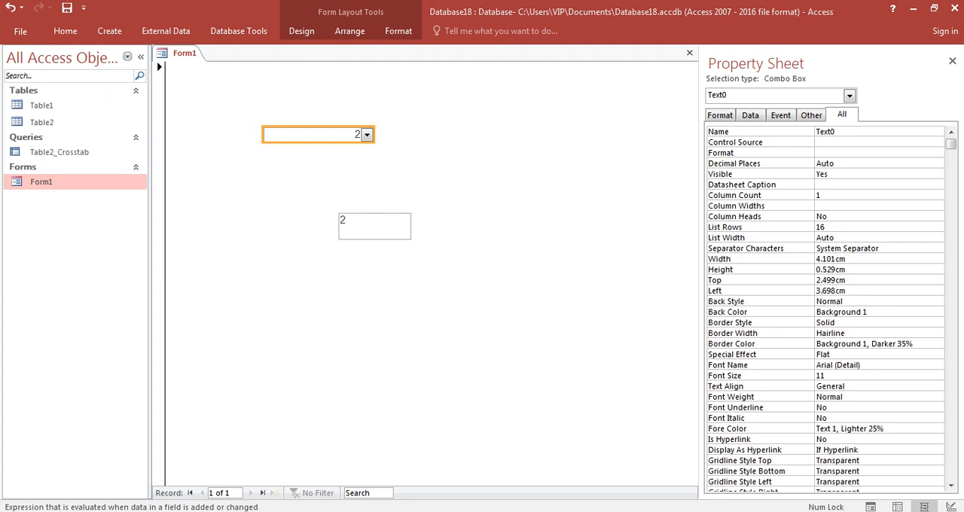
Step: Try a column count of 2 for the combo box, then set the column count back to 1
left_click(836, 195)
type("2")
left_click(836, 216)
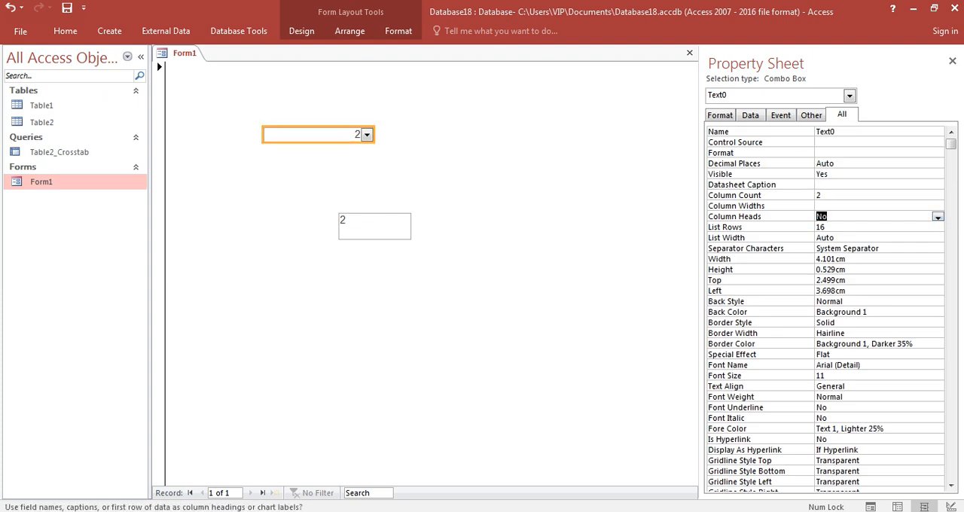
left_click(837, 205)
left_click(836, 195)
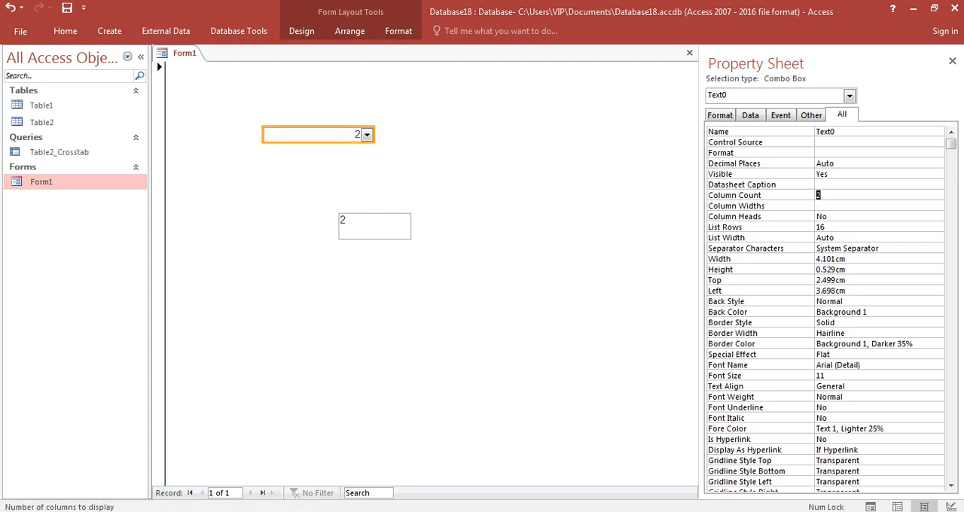
type("1")
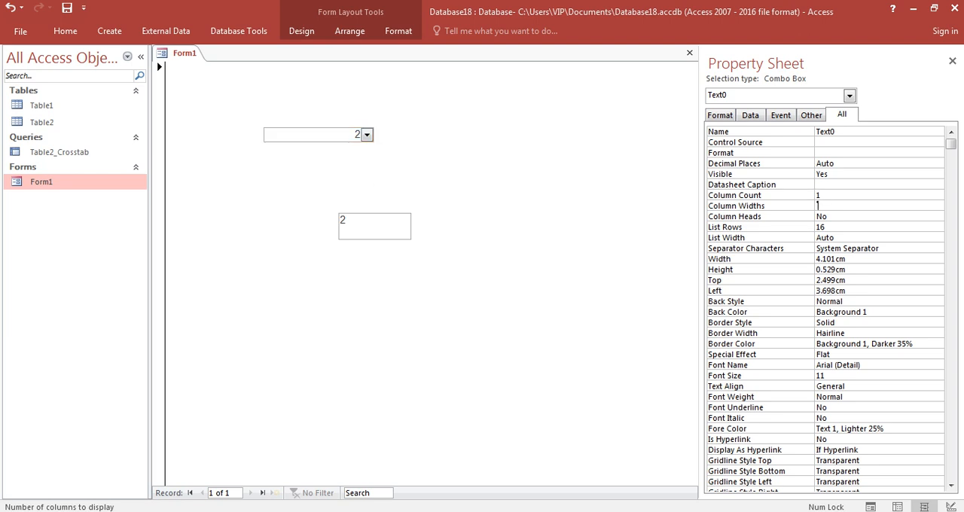
key("Return")
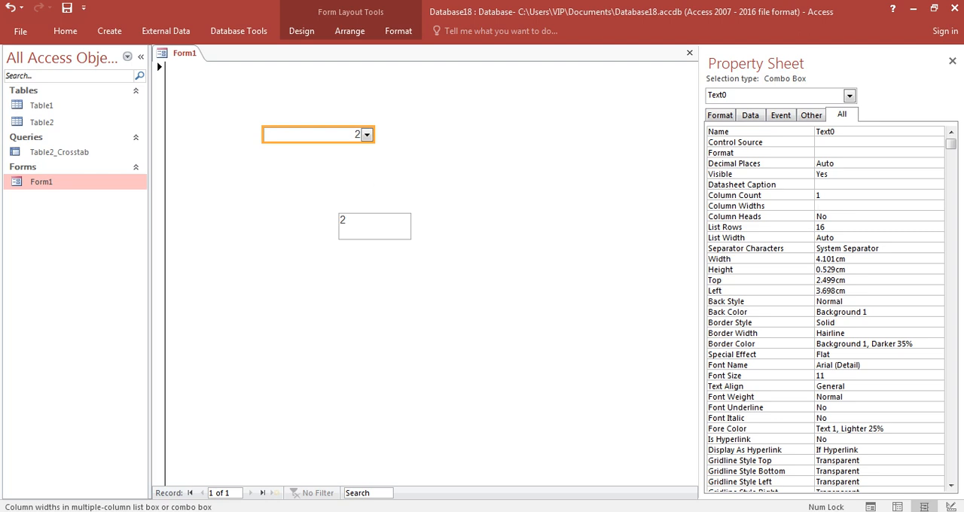
Step: Reopen the combo box's row source query and move the المحافظة field ahead of ID
left_click(751, 115)
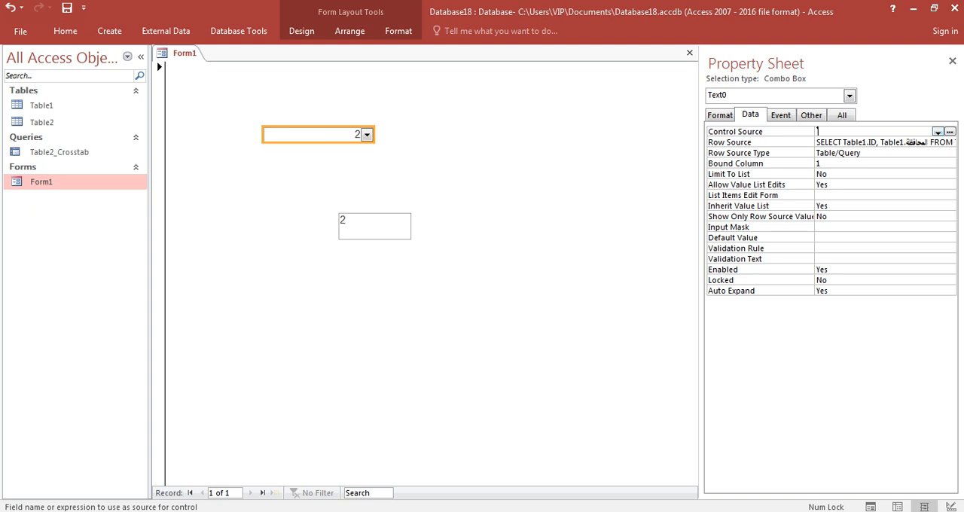
left_click(873, 142)
left_click(951, 142)
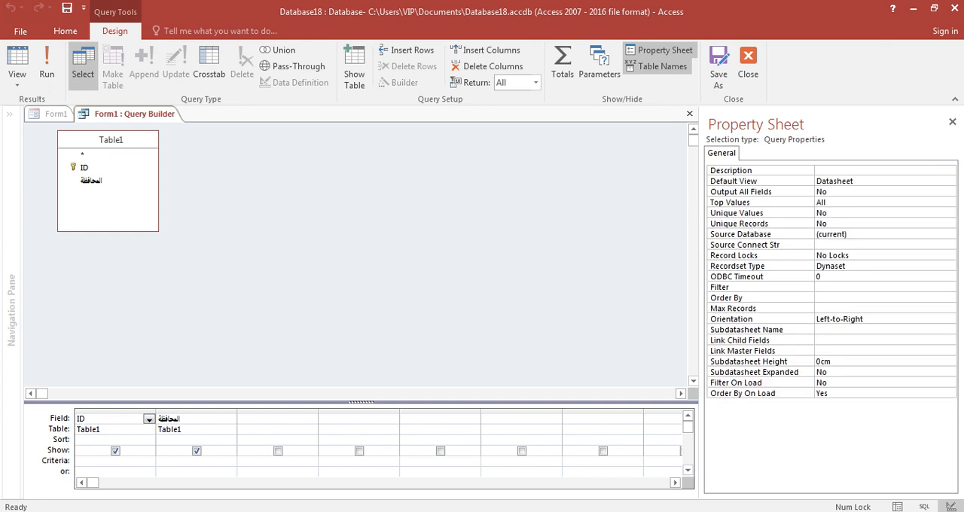
left_click(197, 411)
left_click_drag(196, 411, 113, 413)
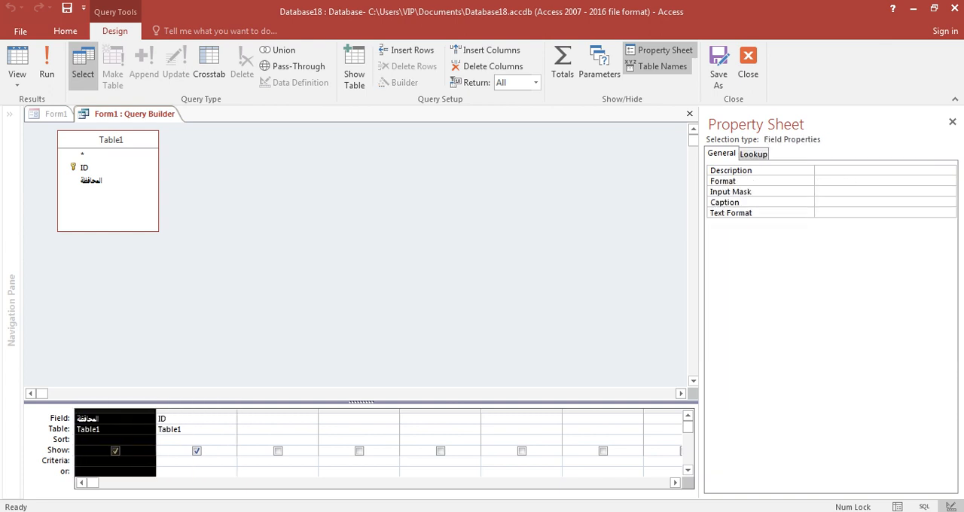
left_click(159, 471)
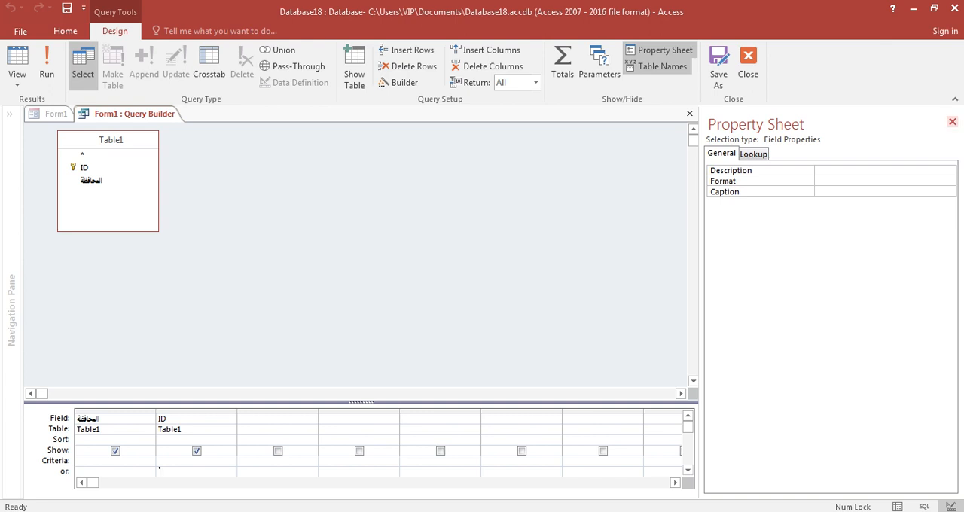
Step: Save the combo box's reordered row source query and close Form1 with its design changes saved
left_click(953, 121)
left_click(956, 114)
key("Return")
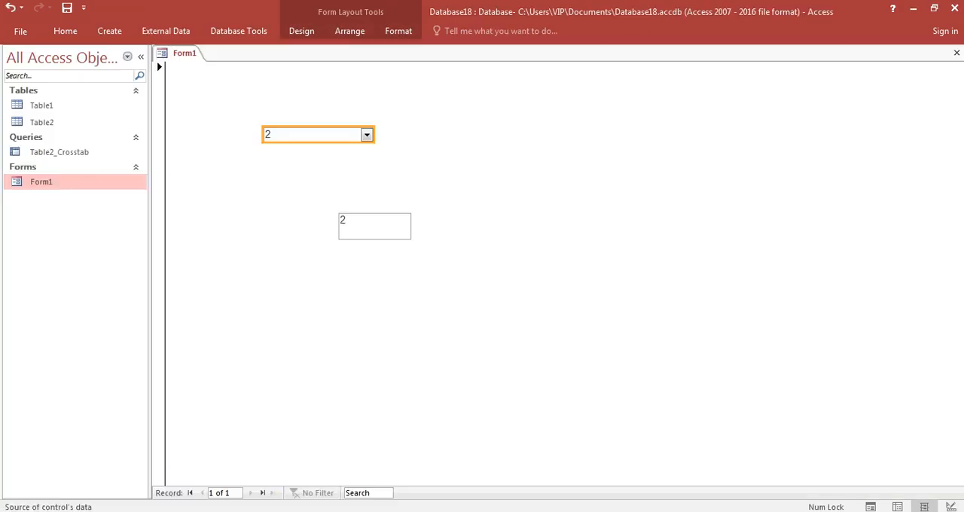
left_click(957, 52)
key("Return")
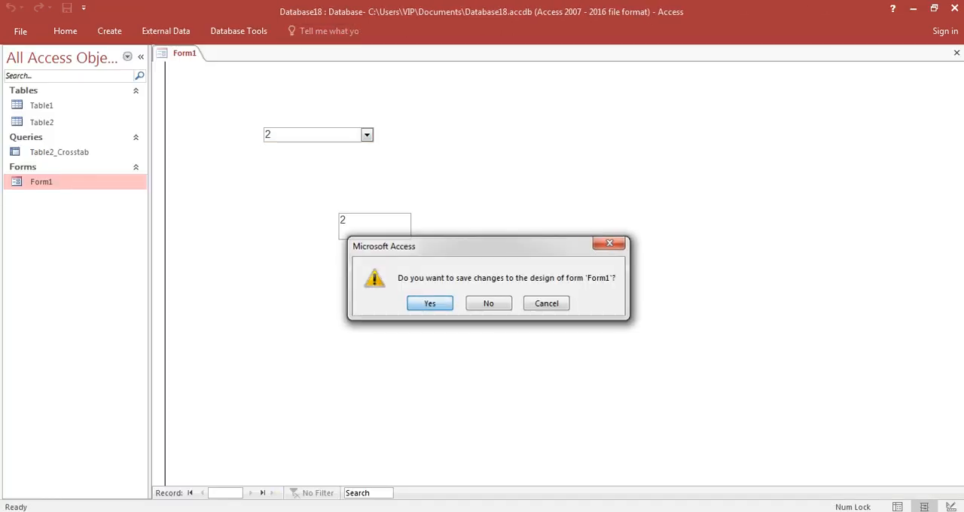
Step: Test Form1 by choosing المنيا in the combo box, and return the form to Design View
double_click(41, 182)
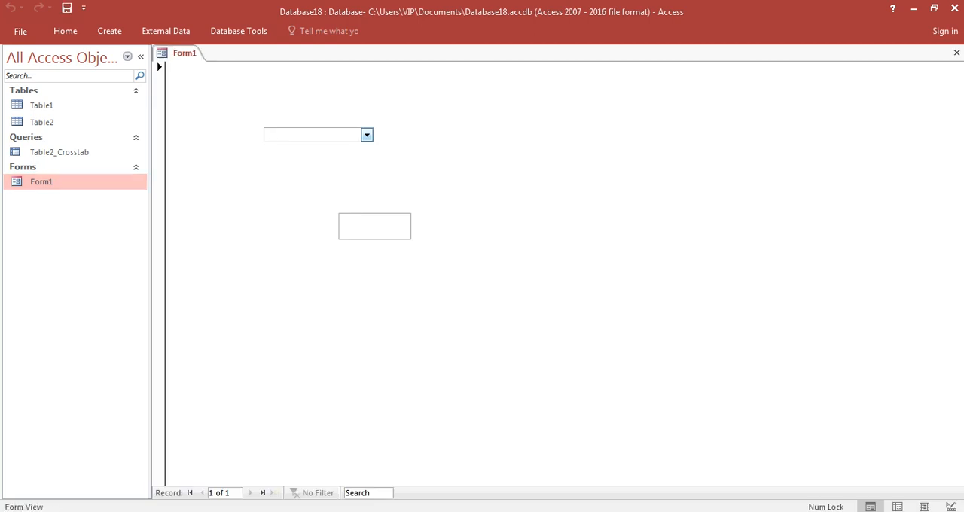
left_click(367, 134)
left_click(274, 162)
right_click(472, 160)
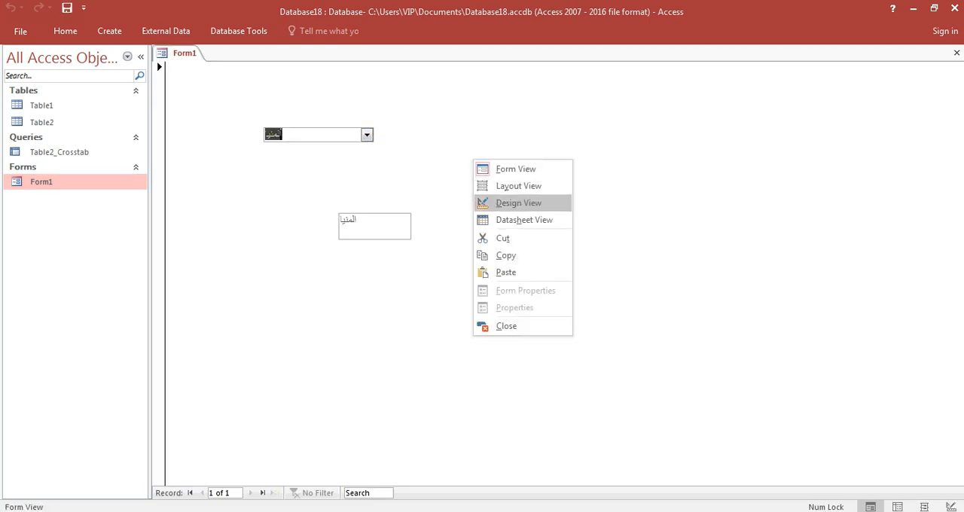
left_click(498, 200)
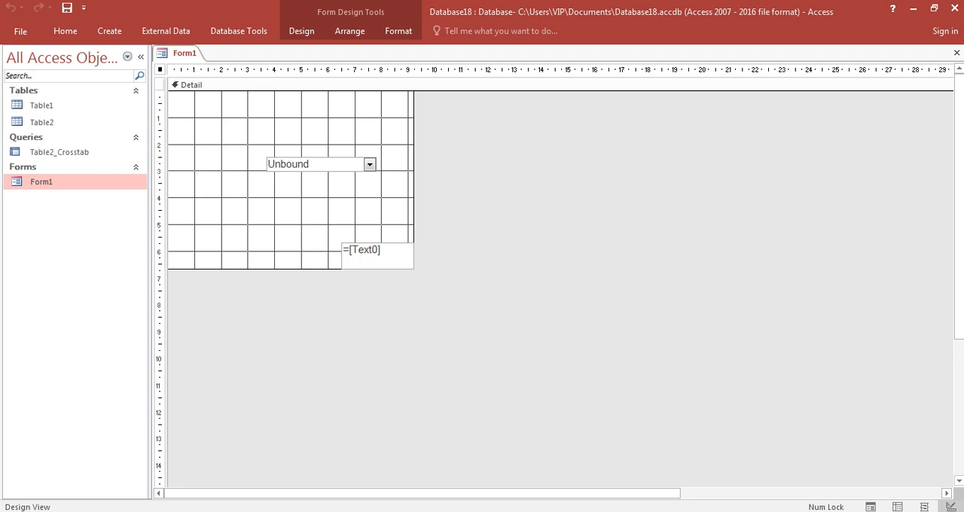
Step: Create a new design query based on Table1 with the ID and المحافظة fields
left_click(110, 31)
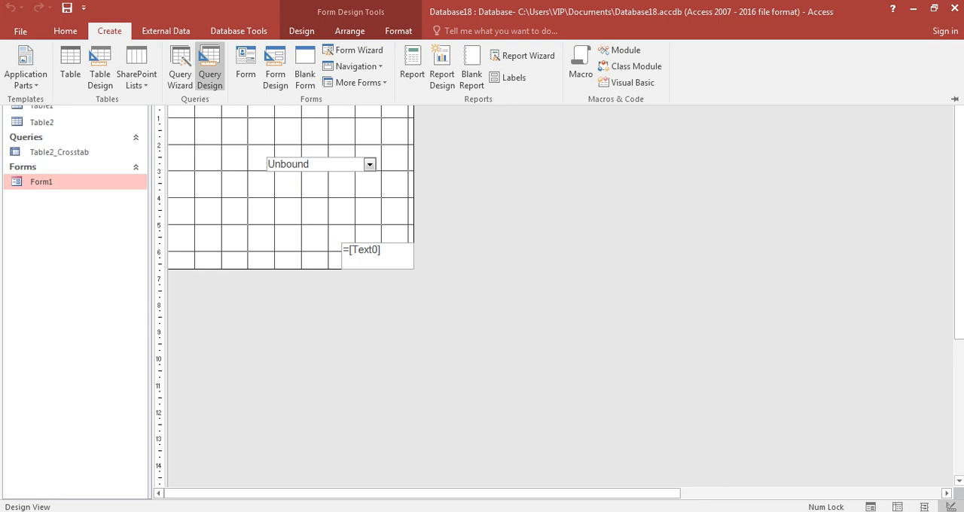
left_click(209, 66)
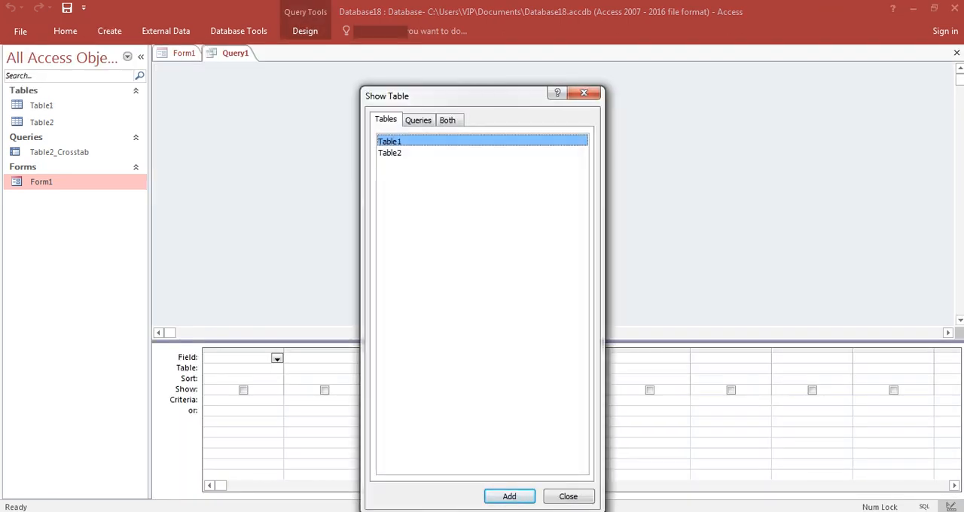
left_click(509, 496)
left_click(569, 497)
left_click(212, 107)
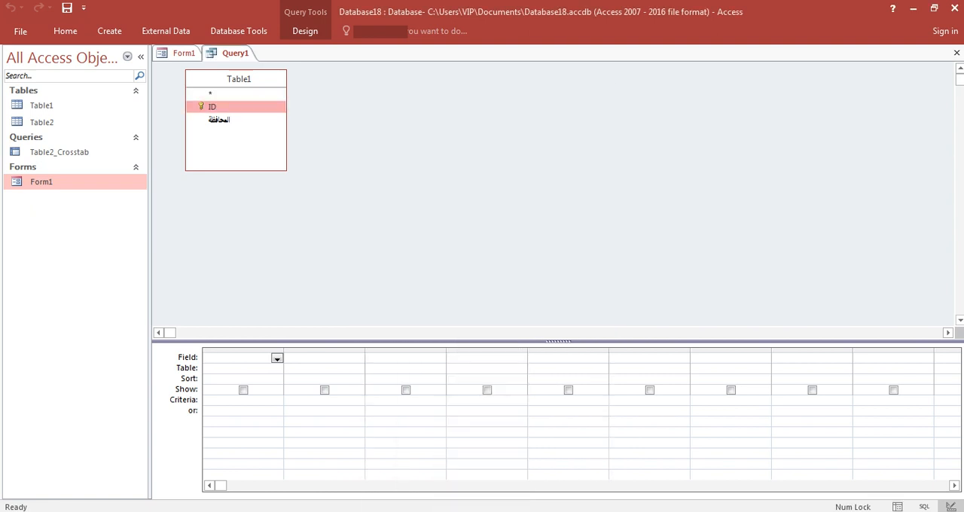
double_click(212, 107)
double_click(219, 120)
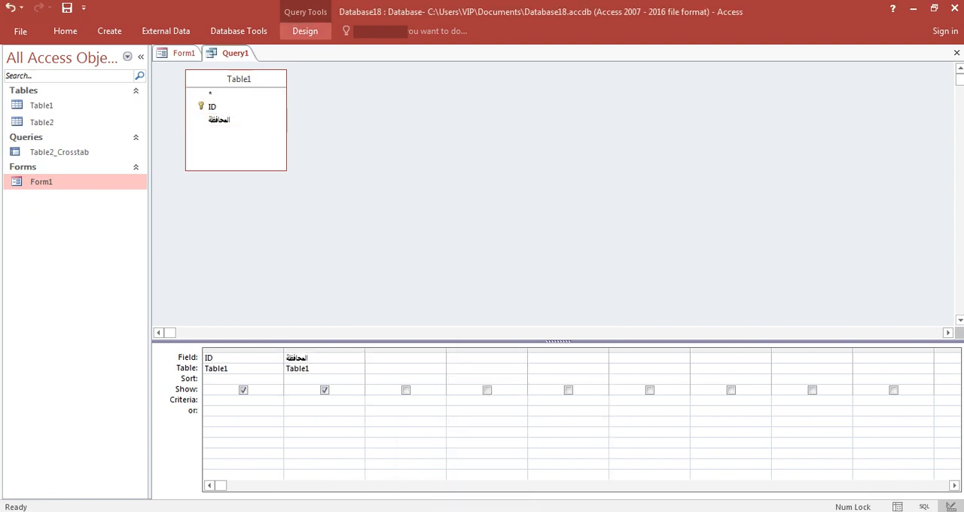
Step: Build the criteria [Forms]![Form1]![Text0] for the المحافظة field with the Expression Builder
left_click(305, 31)
left_click(400, 82)
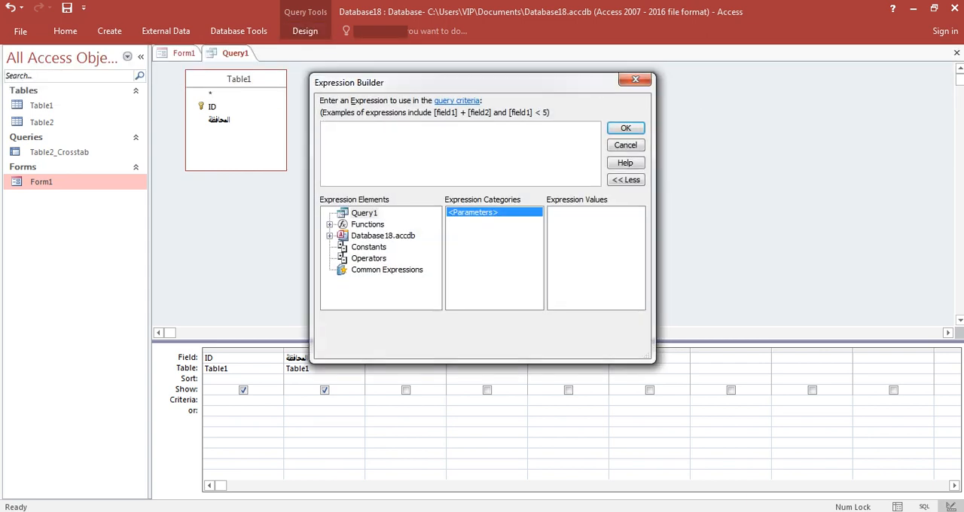
left_click(343, 270)
left_click(356, 281)
left_click(402, 292)
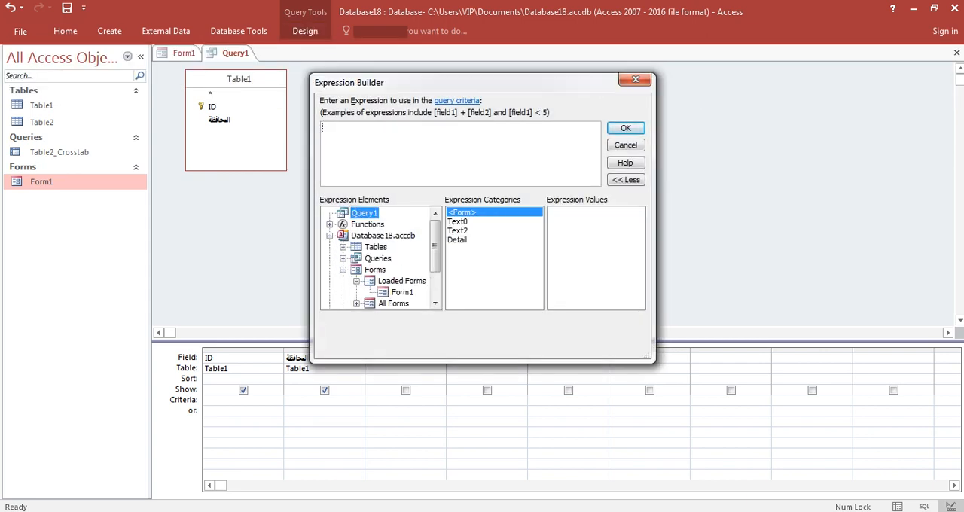
double_click(457, 221)
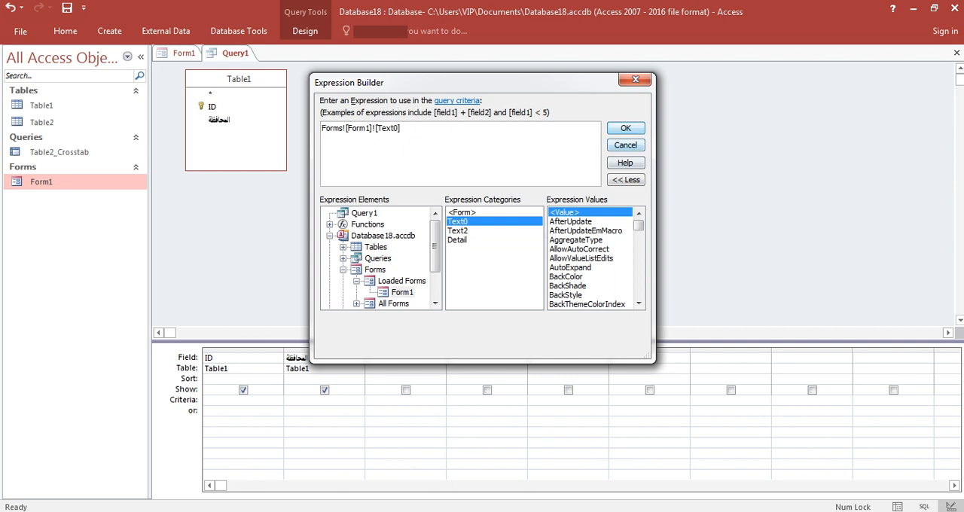
left_click(625, 128)
Step: Close the new query and save it under the name Query1
left_click(957, 53)
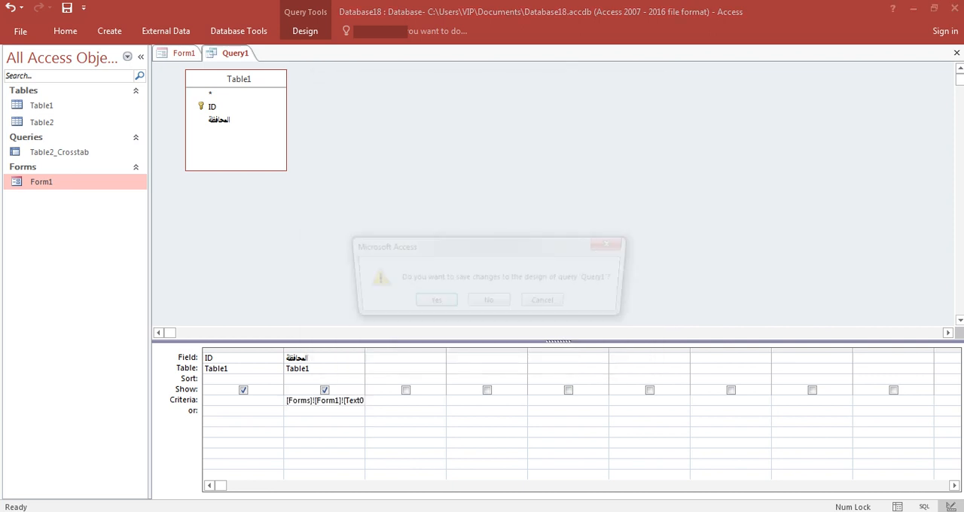
key("Return")
key("ctrl+c")
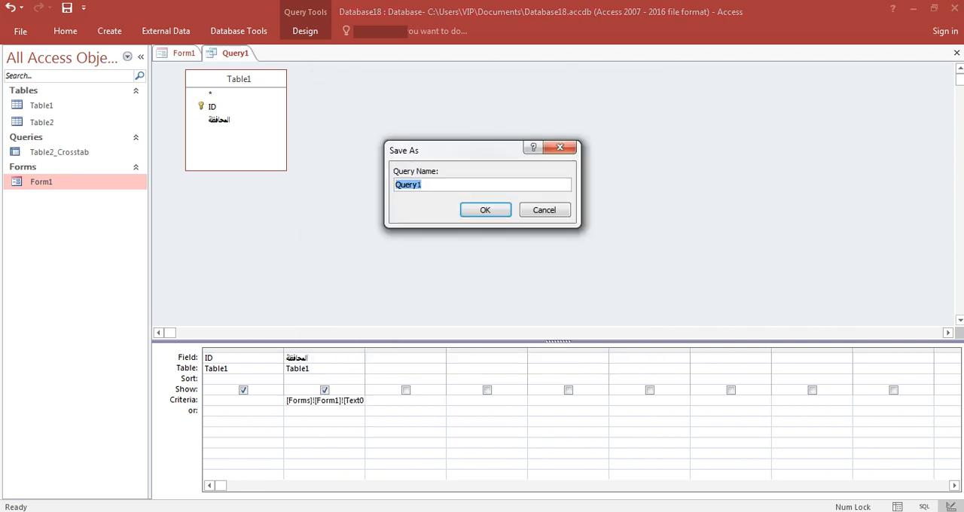
key("Return")
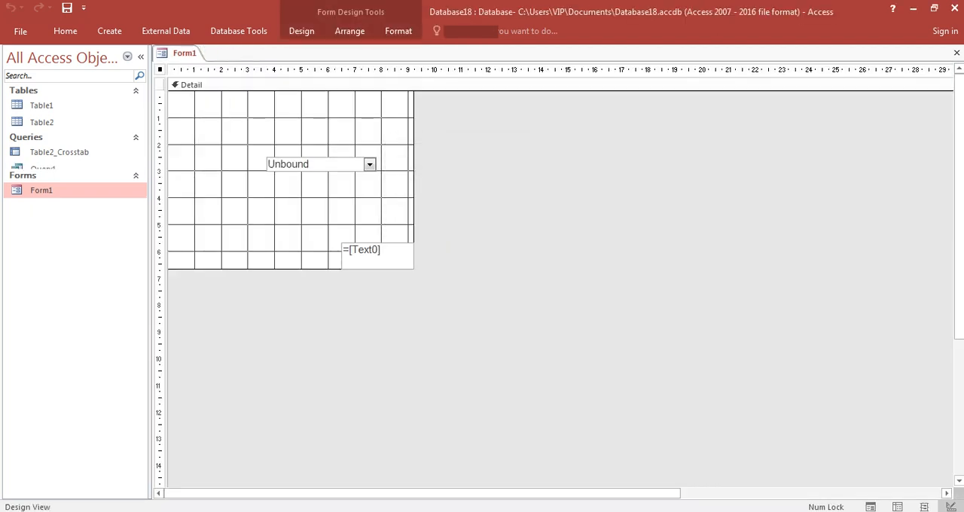
Step: Open a new Notepad window and paste the query name Query1 into it
key("super")
key("Up")
key("Up")
key("Up")
key("Up")
key("Up")
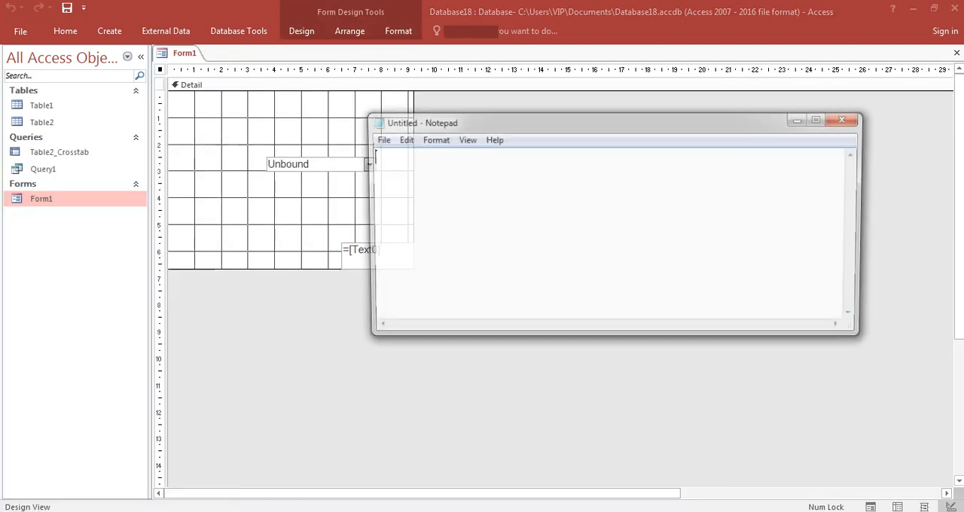
key("Return")
key("ctrl+v")
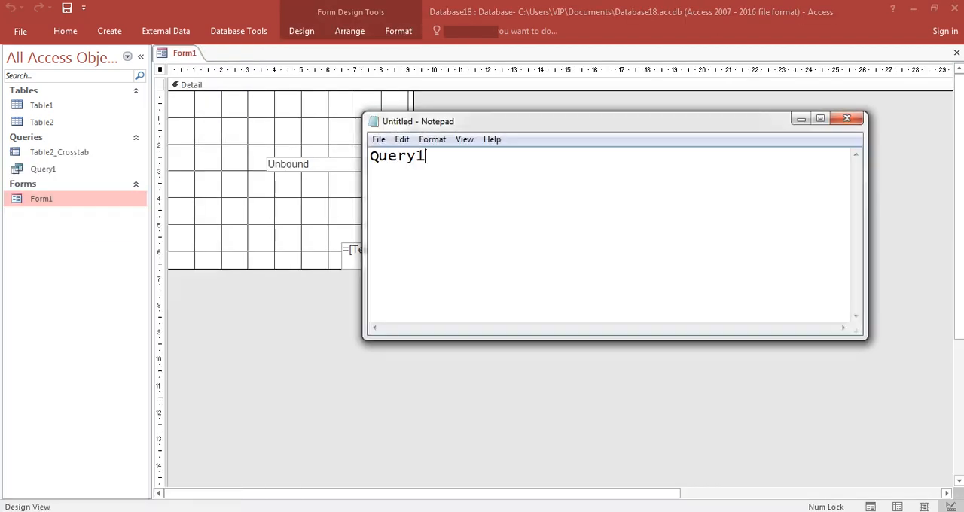
key("alt+Tab")
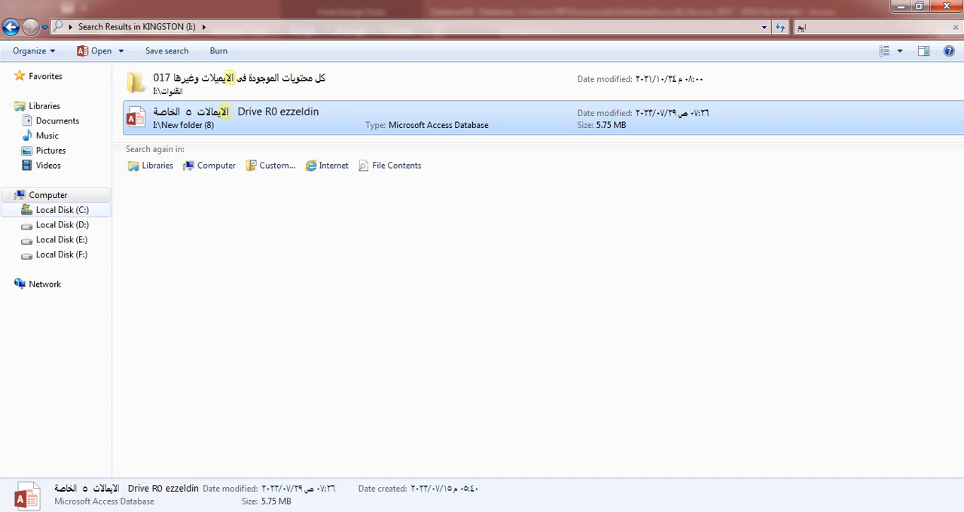
left_click(62, 239)
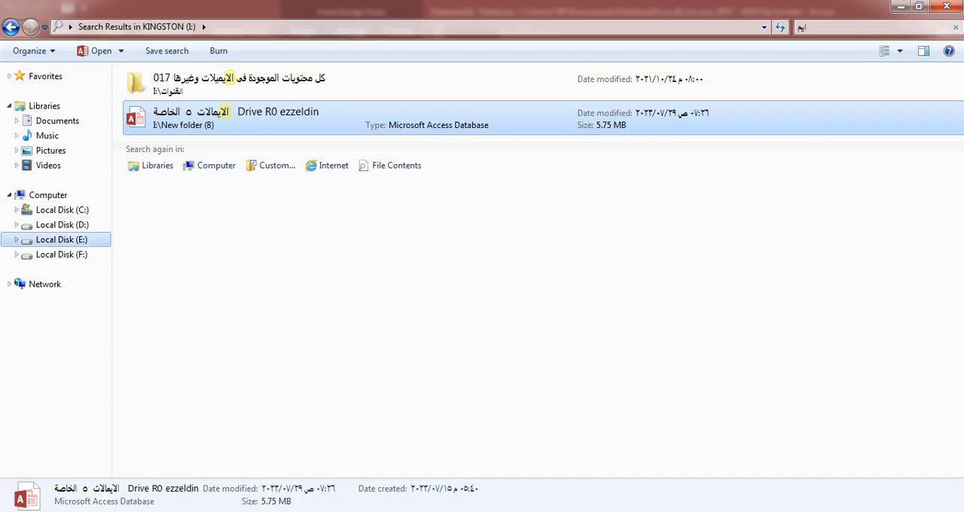
left_click(62, 255)
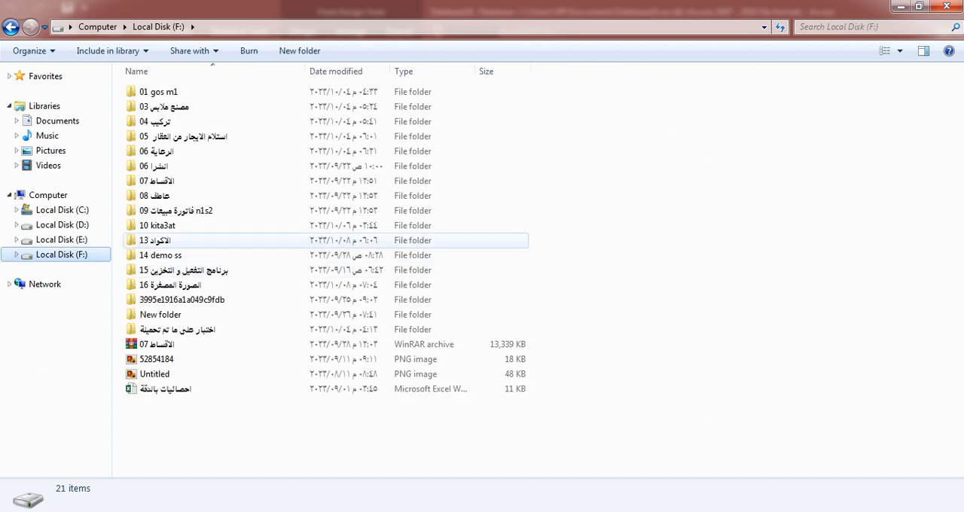
double_click(155, 241)
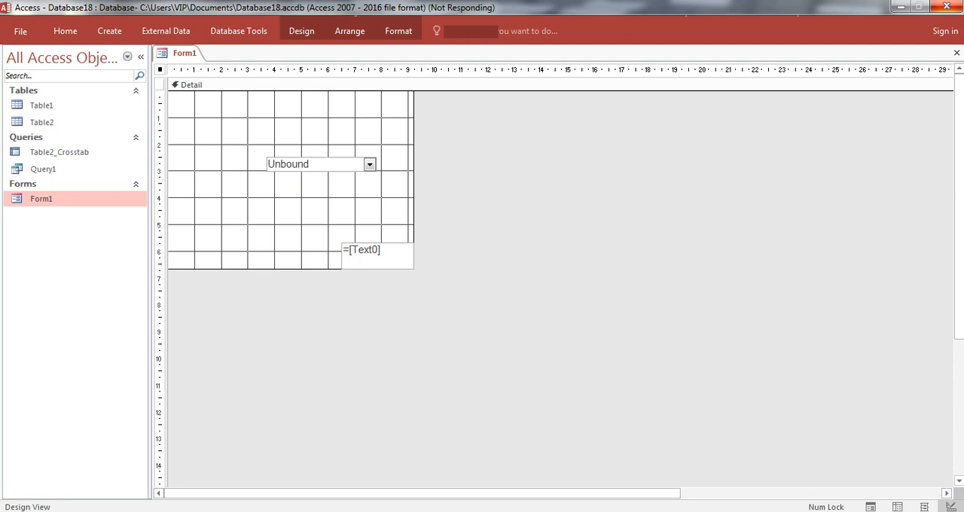
mouse_move(545, 511)
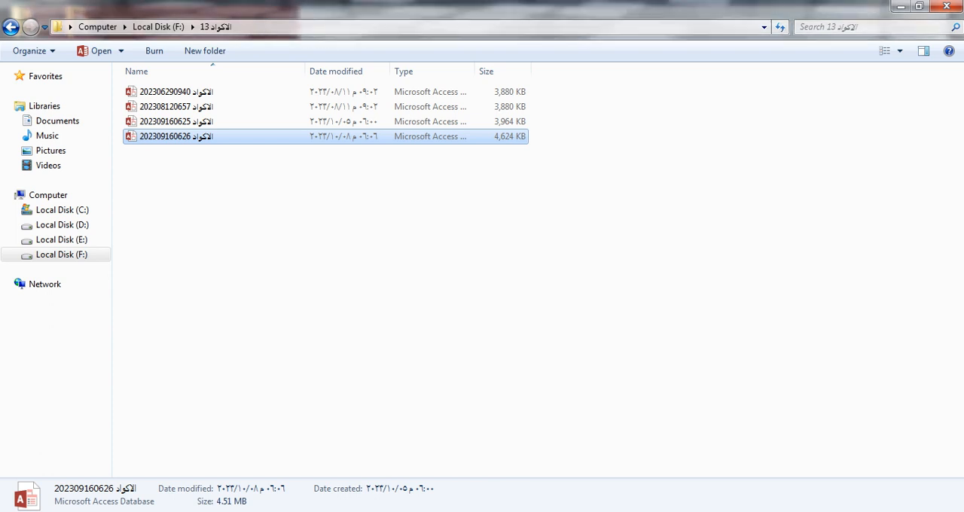
mouse_move(589, 511)
left_click(512, 458)
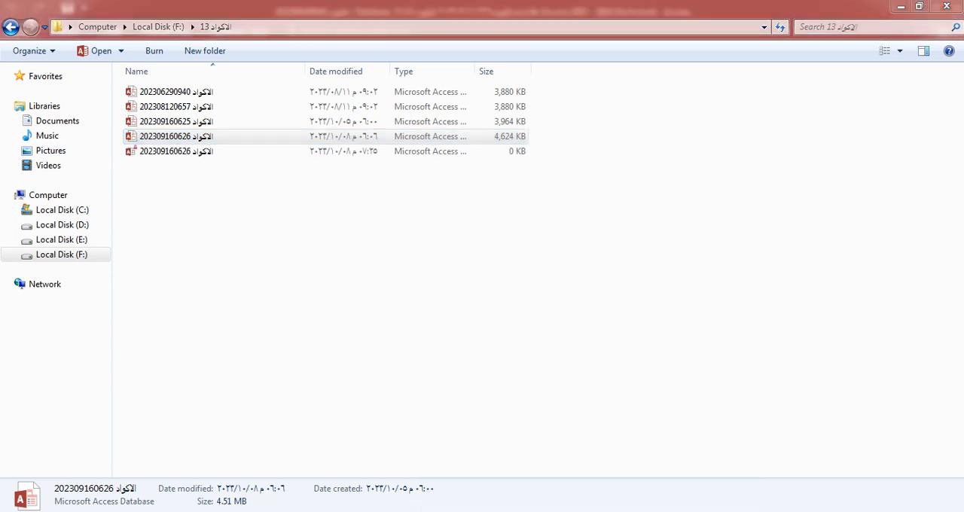
left_click(665, 458)
Step: Enter the code library, search for dl, and open and copy the unconditional DLookUp code
left_click(659, 346)
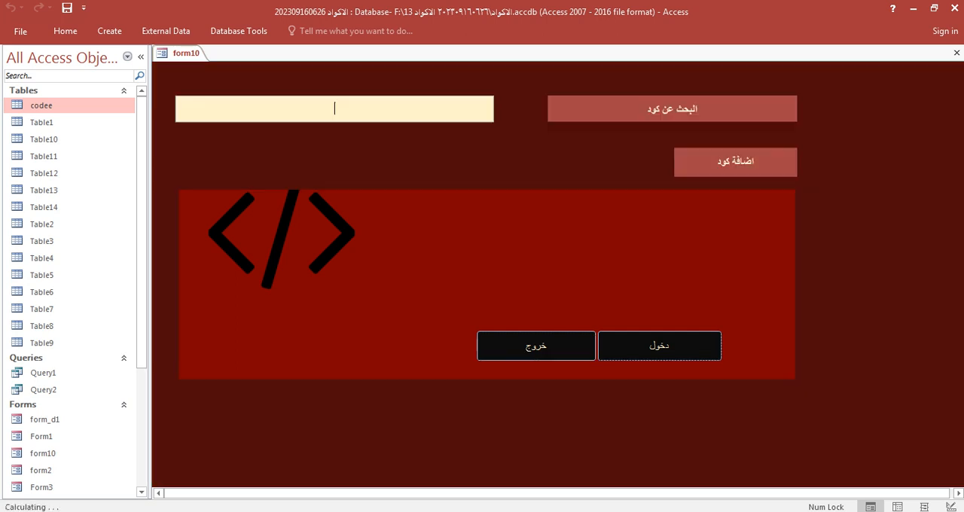
type("dl")
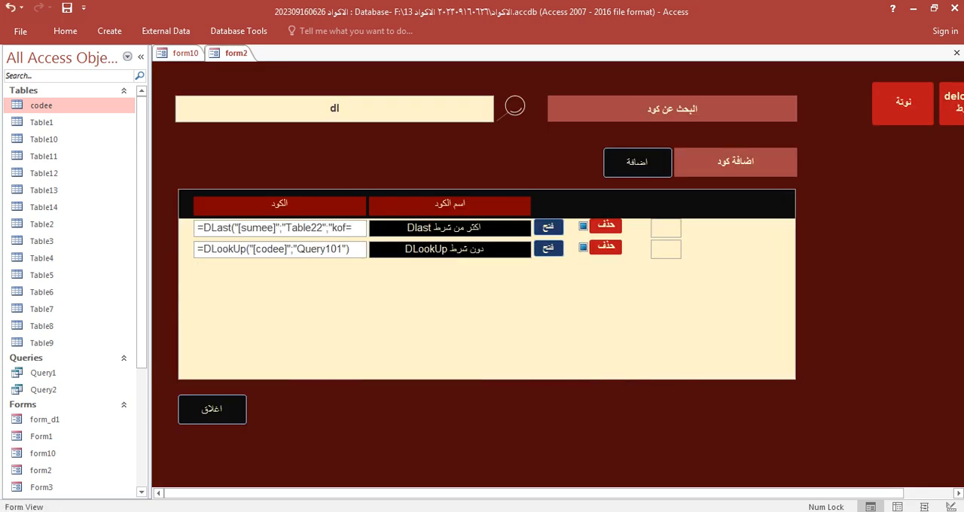
left_click(558, 249)
left_click(683, 144)
key("ctrl+c")
Step: Paste the DLookUp formula below Query1 in Notepad and change its query name to Query1
left_click(546, 511)
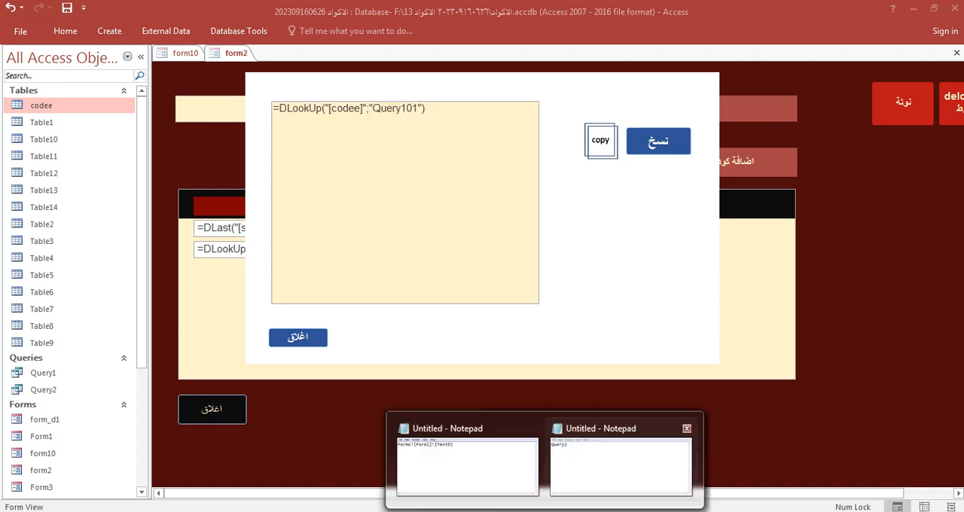
left_click(622, 463)
key("ctrl+v")
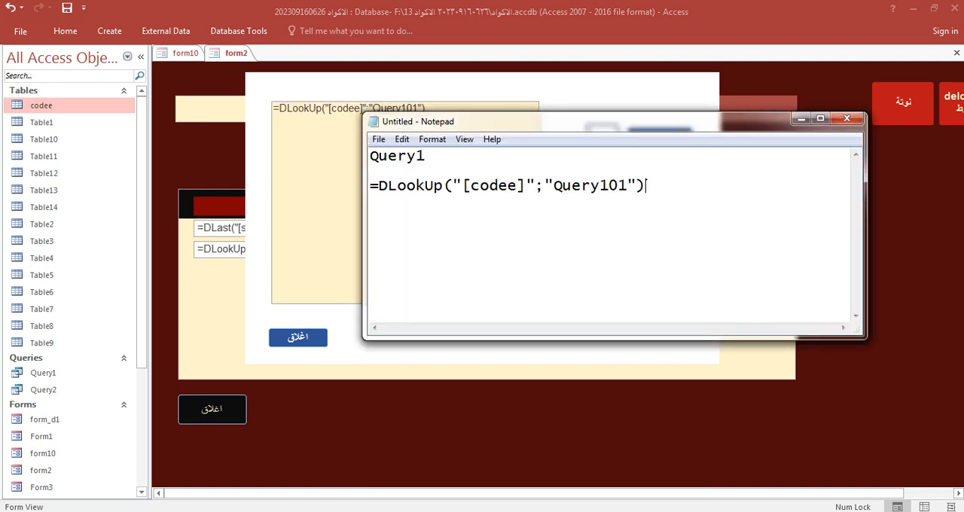
mouse_move(609, 186)
left_mouse_down()
mouse_move(637, 186)
mouse_move(627, 186)
left_mouse_up()
key("BackSpace")
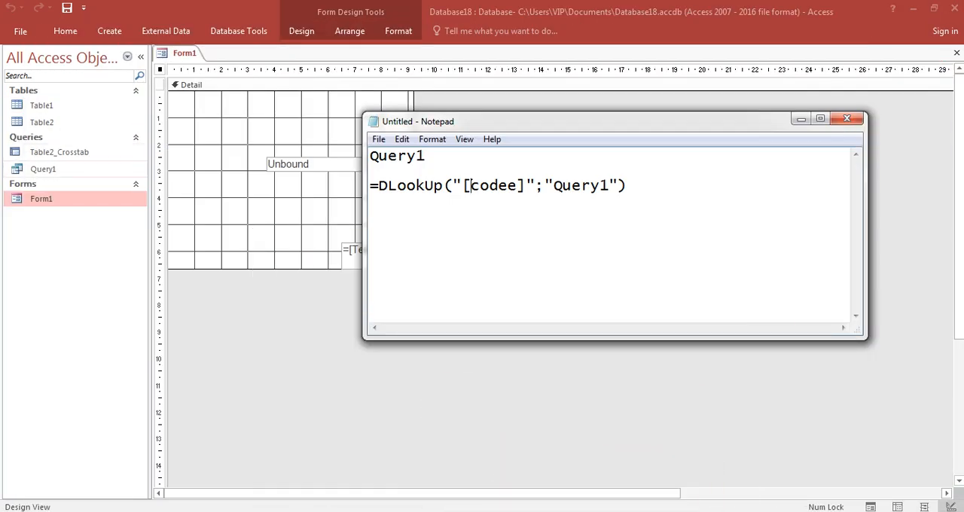
Step: Open Query1 of Database18 in Design View, replace codee with ID in Notepad's DLookUp formula and select the formula
right_click(45, 169)
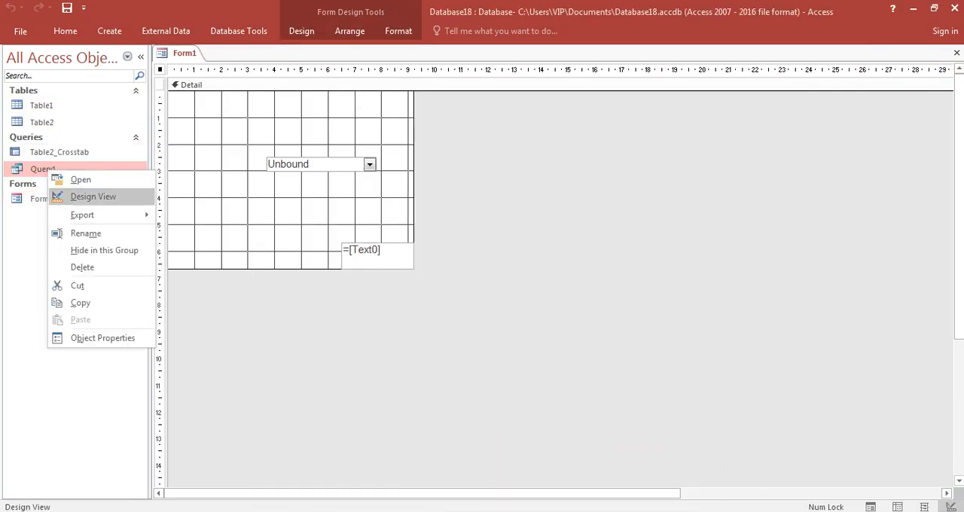
left_click(90, 196)
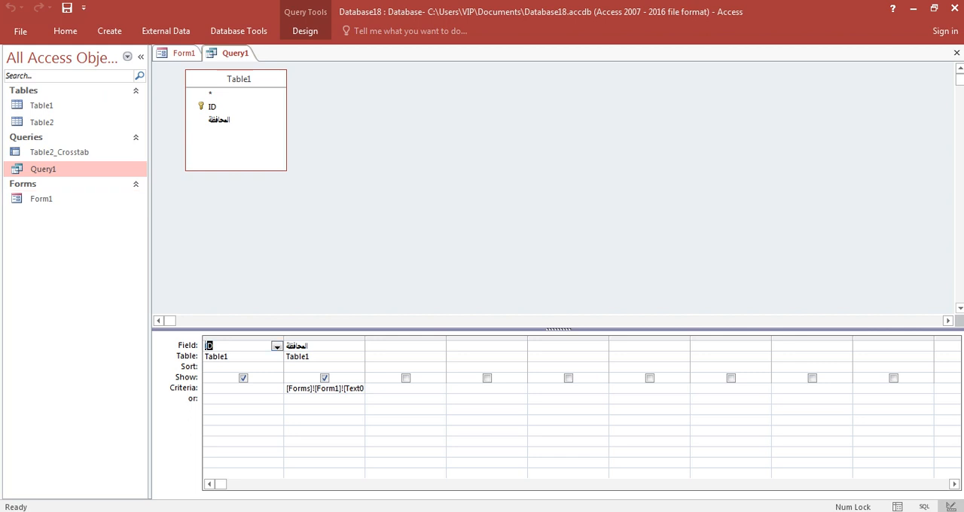
left_click(545, 511)
left_click(618, 469)
left_click_drag(471, 185, 519, 185)
type("ID")
left_click_drag(600, 186, 369, 185)
Step: Add a text box to Form1 between the combo box and the =[Text0] box, and delete its label
left_click(183, 53)
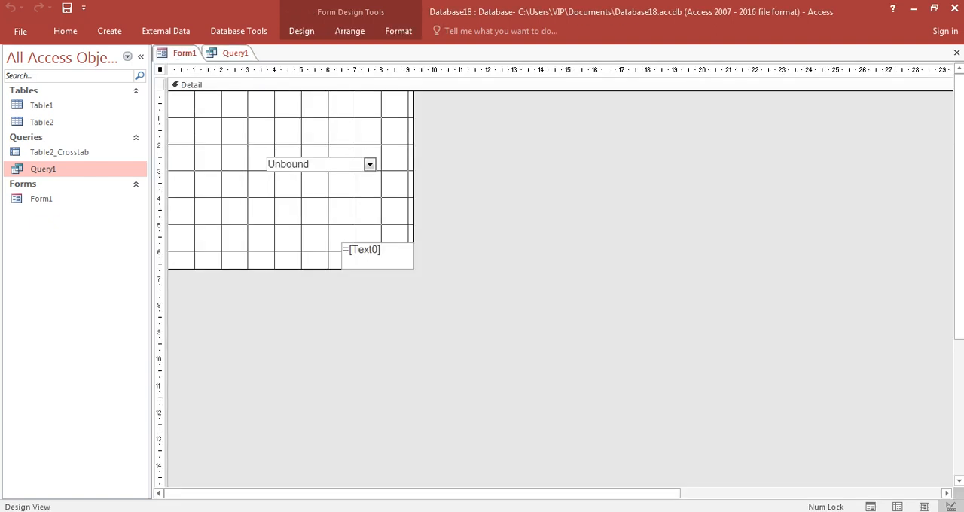
left_click(310, 231)
left_click(302, 31)
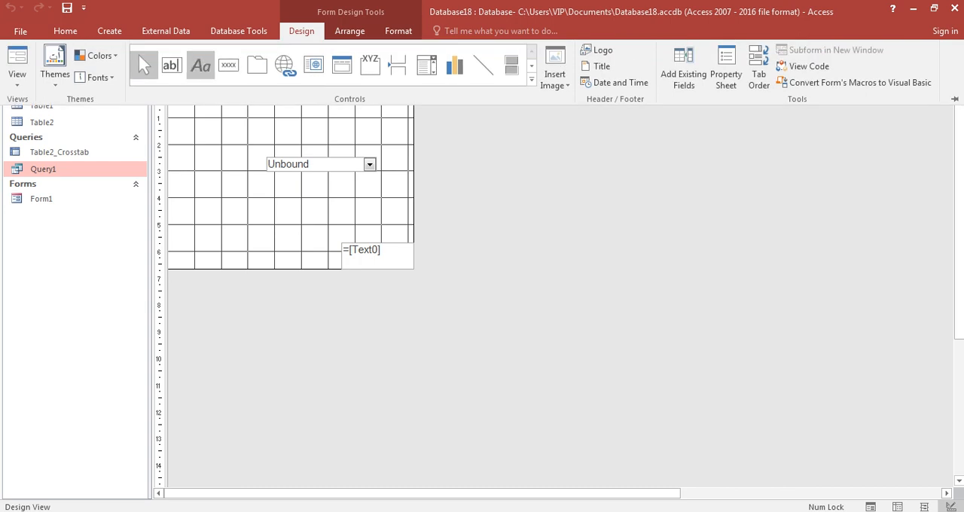
left_click(170, 65)
left_click_drag(219, 205, 318, 221)
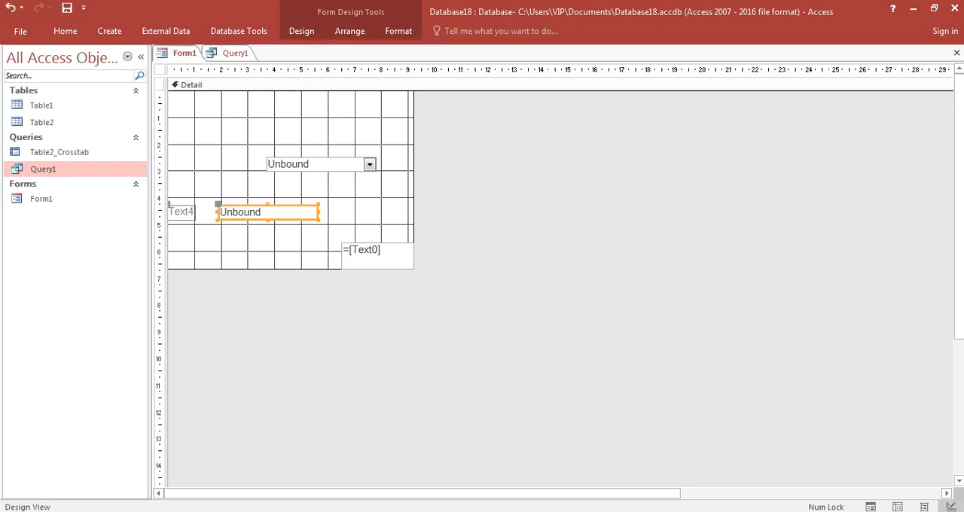
key("Delete")
left_click(268, 212)
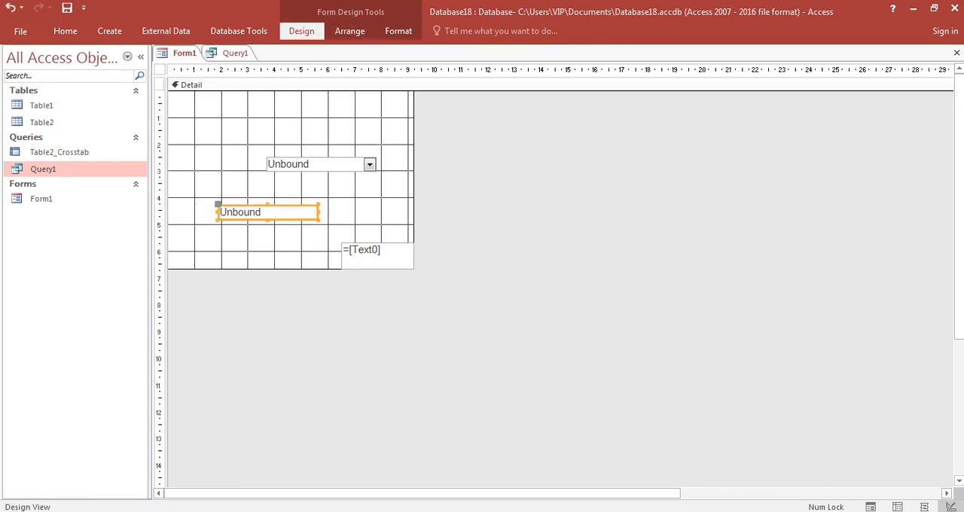
Step: Set the new text box's Control Source to =DLookUp("[ID]";"Query1"), and close Form1, saving the design changes
left_click(302, 31)
left_click(726, 68)
left_click(874, 131)
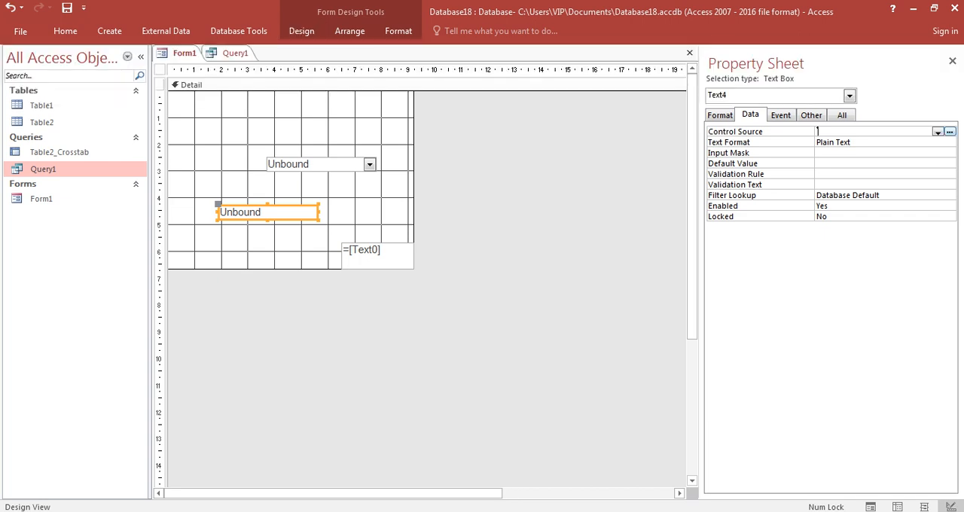
type("=DLookUp(\"[ID]\";\"Query1\")")
key("Return")
left_click(874, 174)
left_click(952, 61)
left_click(957, 53)
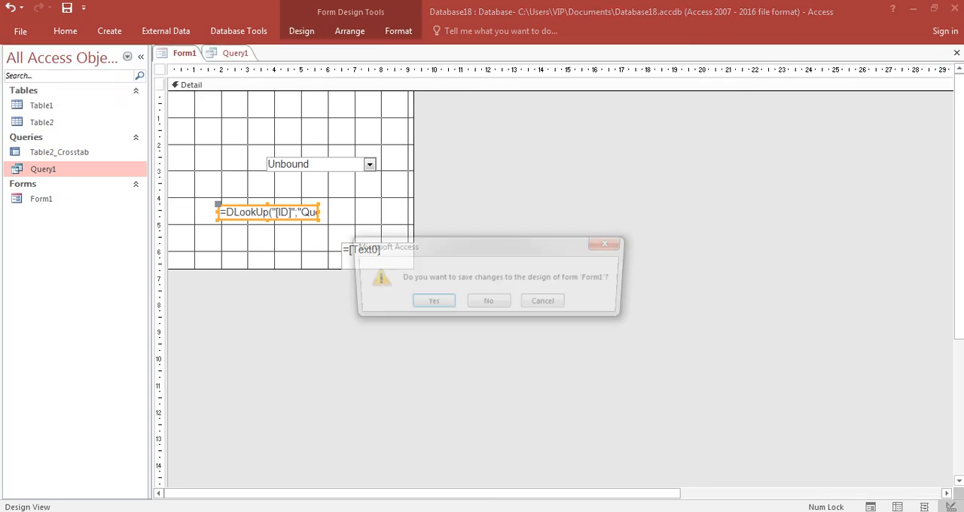
left_click(429, 303)
Step: Test Form1 with المنيا chosen in the combo box, and return to Design View with the DLookUp text box selected
double_click(41, 199)
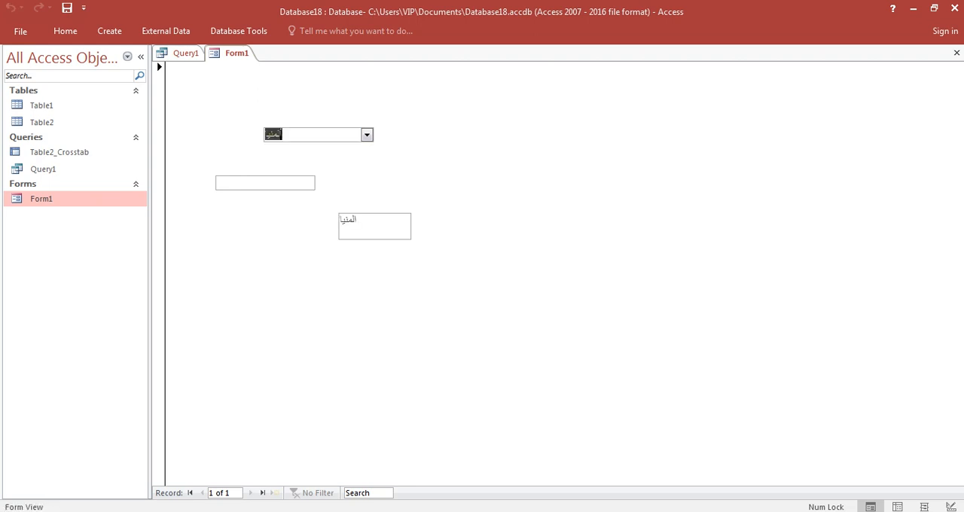
right_click(390, 150)
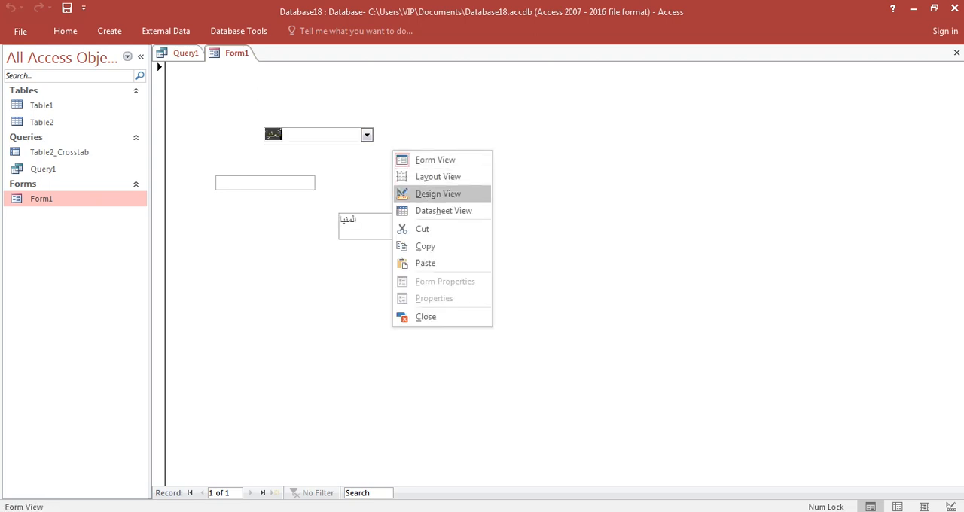
left_click(437, 194)
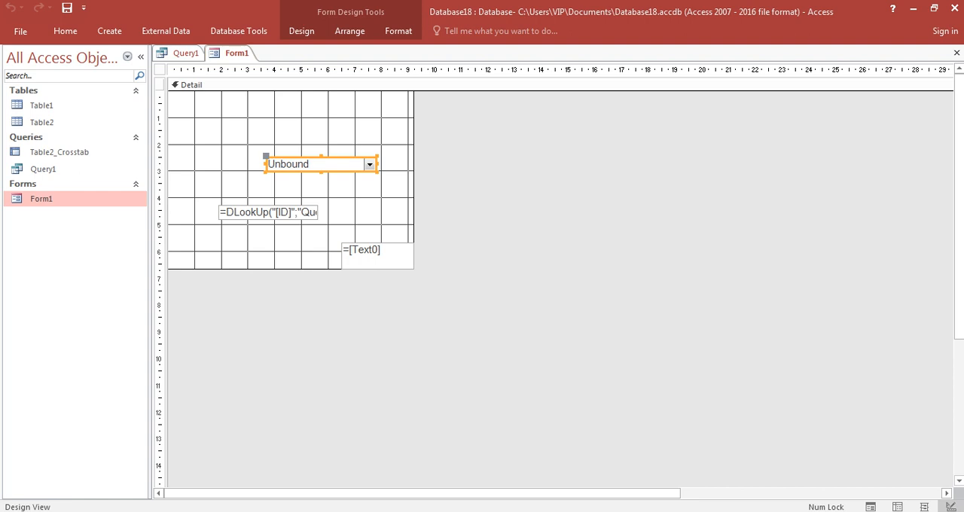
left_click(348, 202)
left_click(268, 213)
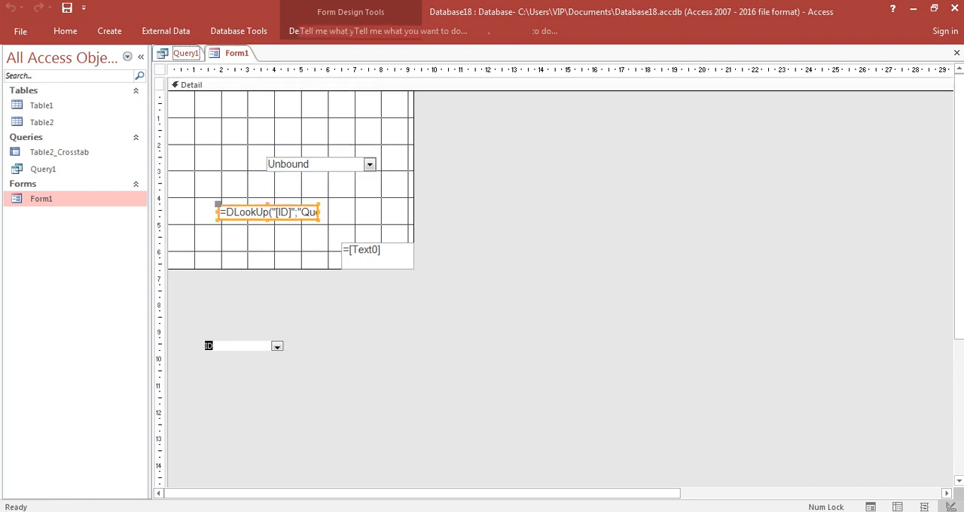
Step: Close Query1 and Form1, reopen Form1 and choose المنيا in the combo box to test the ID lookup
right_click(183, 53)
left_click(216, 78)
left_click(957, 53)
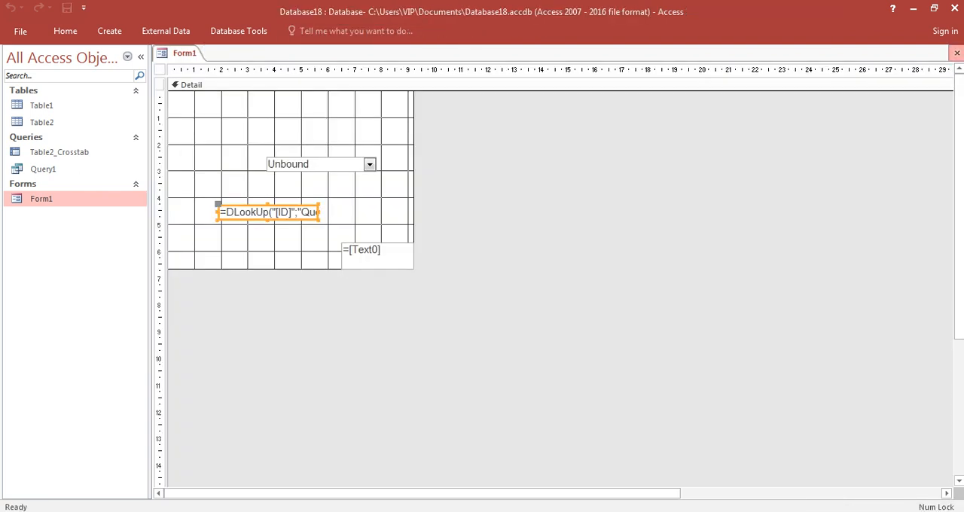
double_click(43, 199)
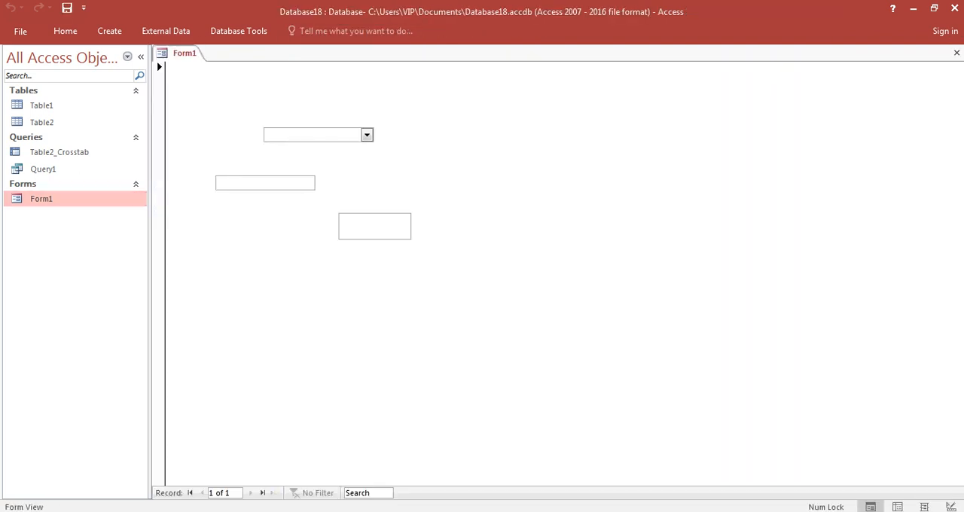
left_click(367, 135)
left_click(339, 162)
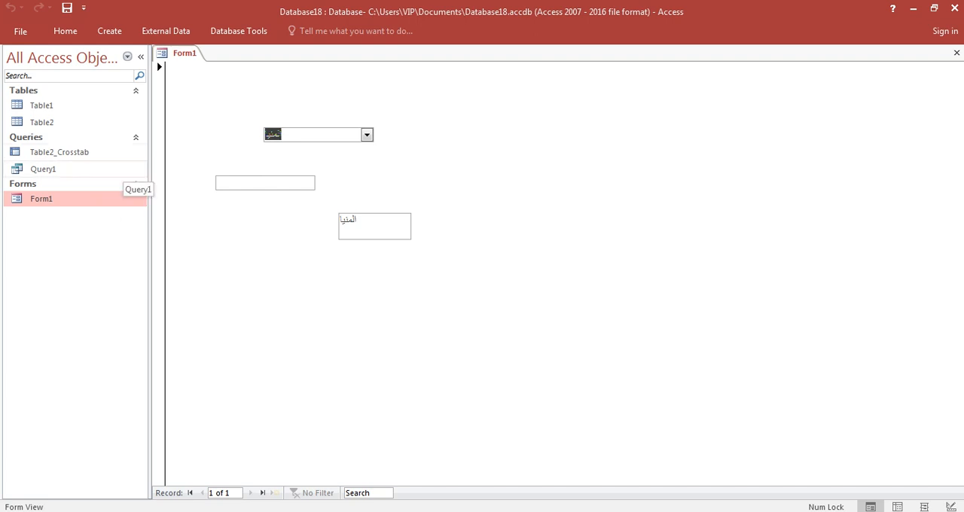
Step: Return Form1 to Design View and widen the DLookUp text box until its whole formula fits
right_click(567, 149)
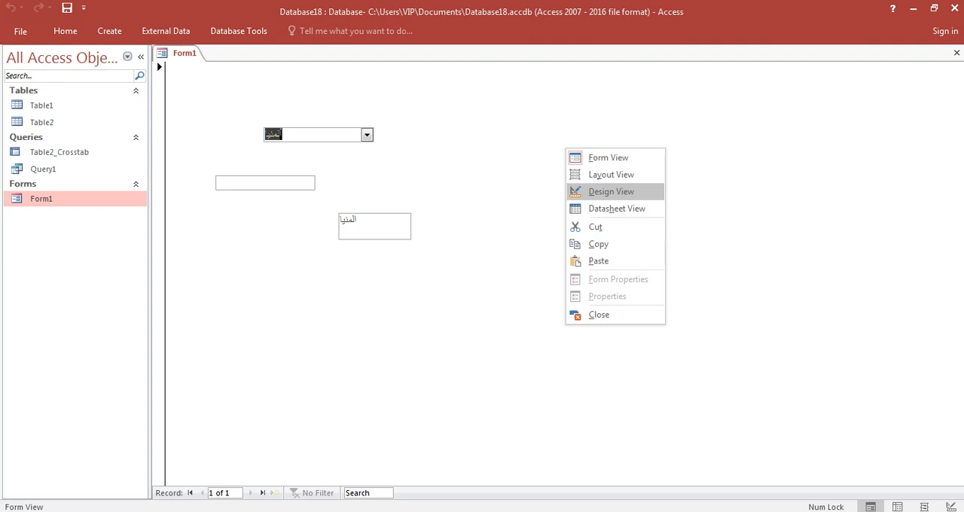
left_click(611, 191)
left_click(268, 212)
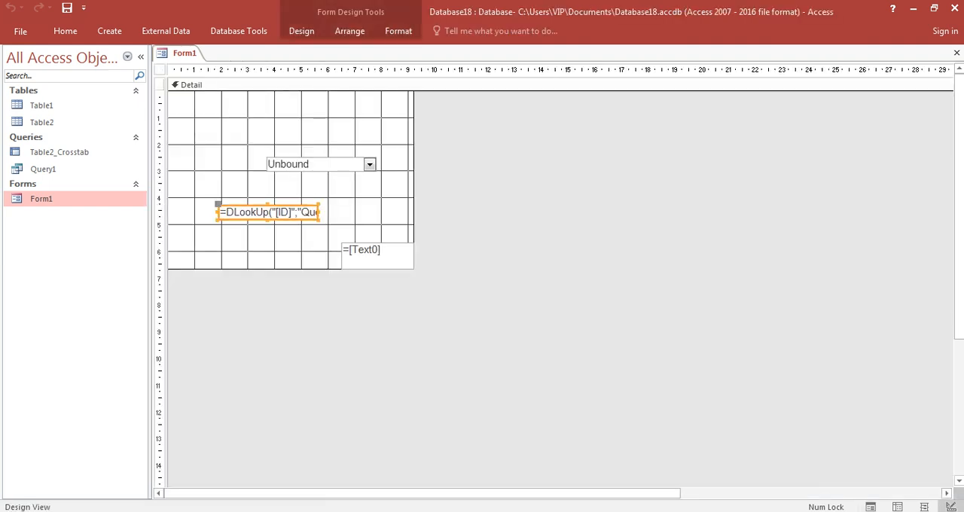
left_click_drag(318, 212, 386, 212)
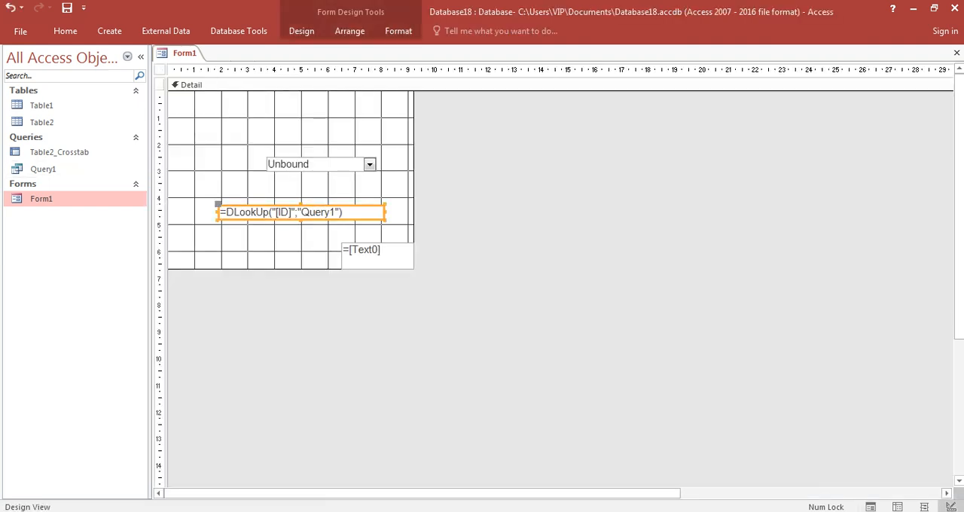
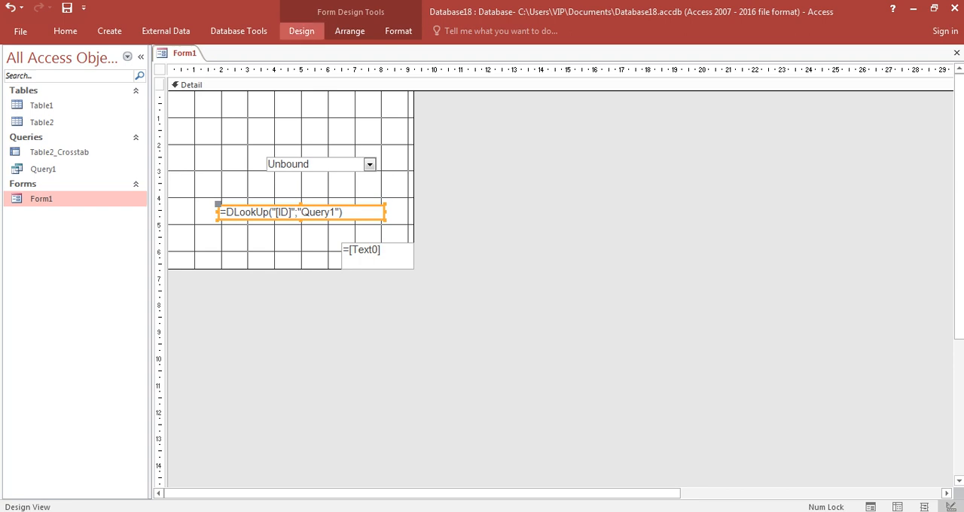
Step: Check the DLookUp text box's name and create an After Update event procedure for combo box Text0 with the Code Builder
left_click(302, 31)
left_click(725, 68)
left_click(811, 115)
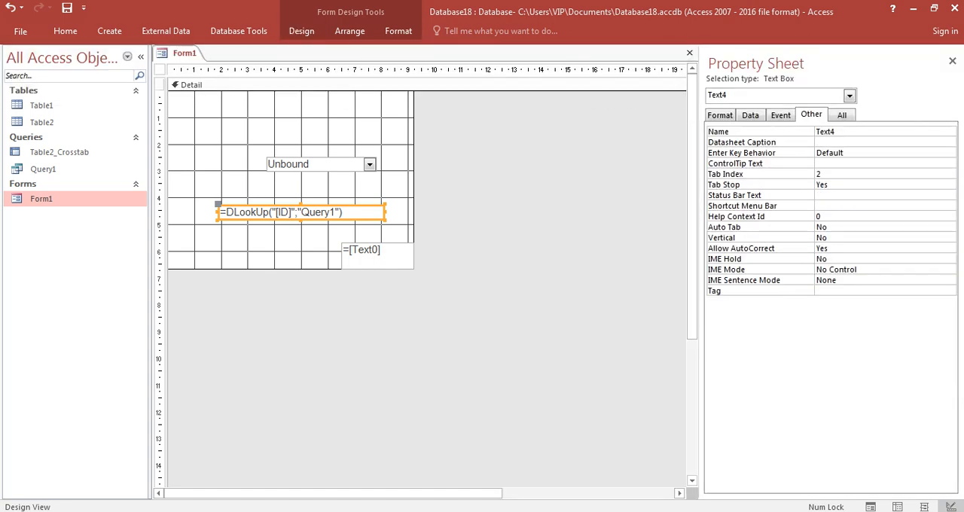
left_click(720, 132)
left_click(266, 160)
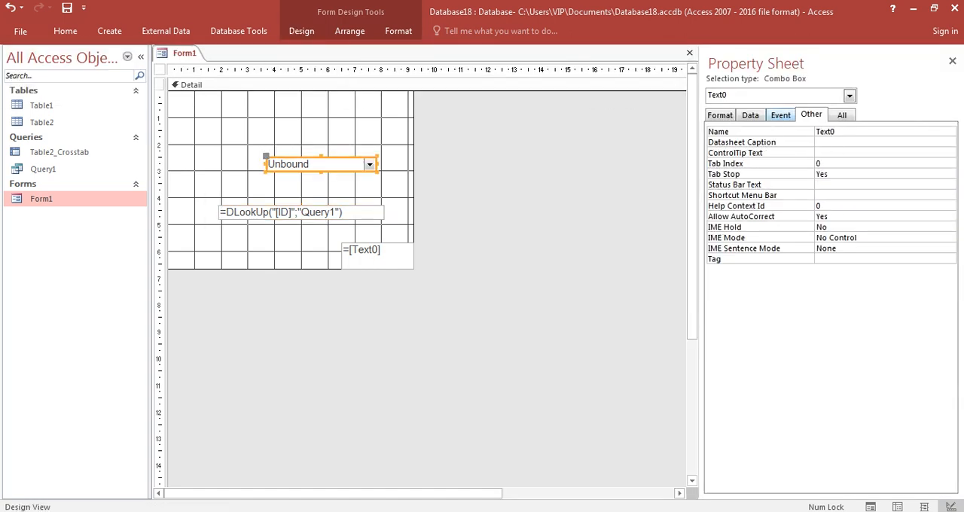
left_click(780, 114)
left_click(817, 152)
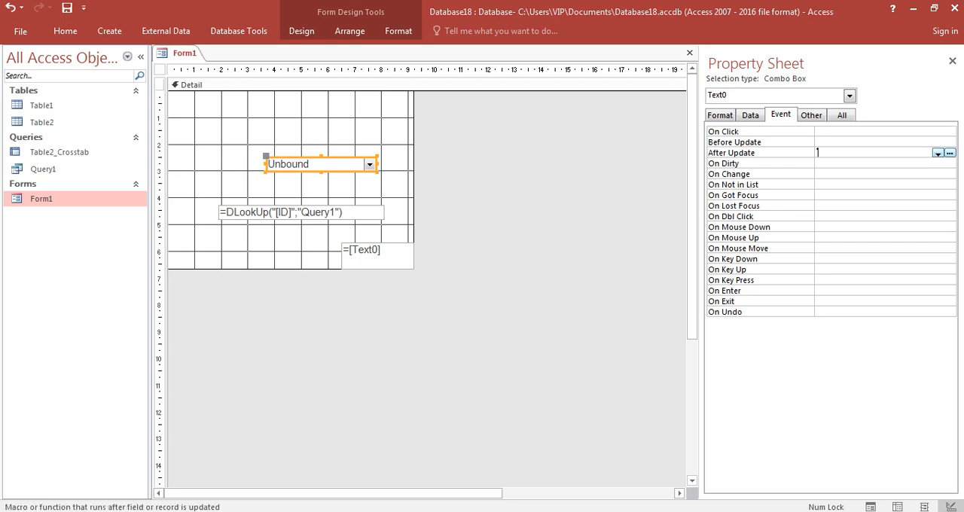
left_click(950, 153)
double_click(439, 148)
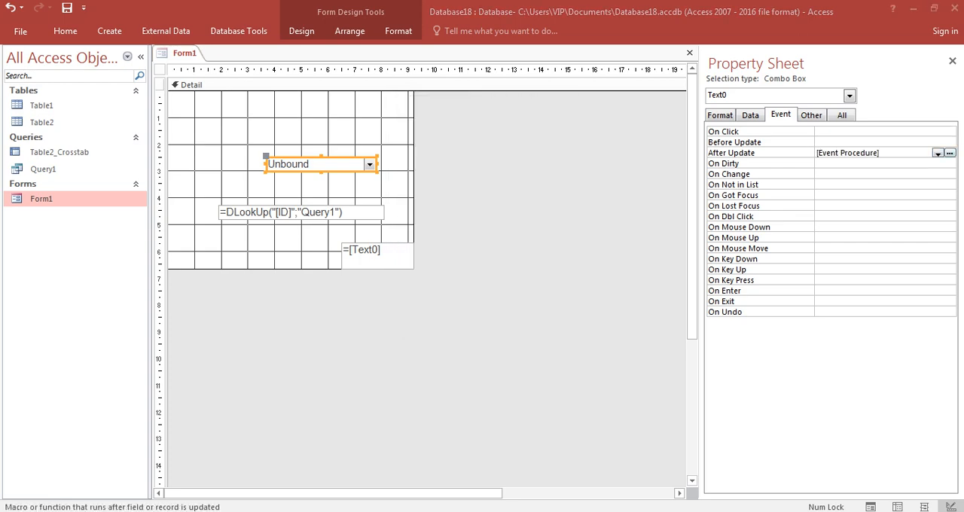
Step: Write Me.Text4.Requery in the Text0_AfterUpdate procedure
type("di")
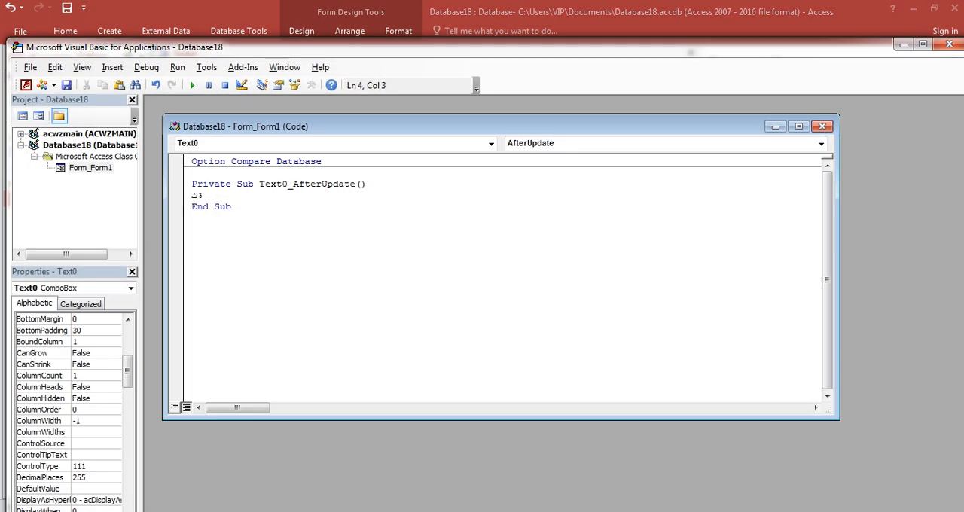
key("BackSpace")
key("BackSpace")
type("me.")
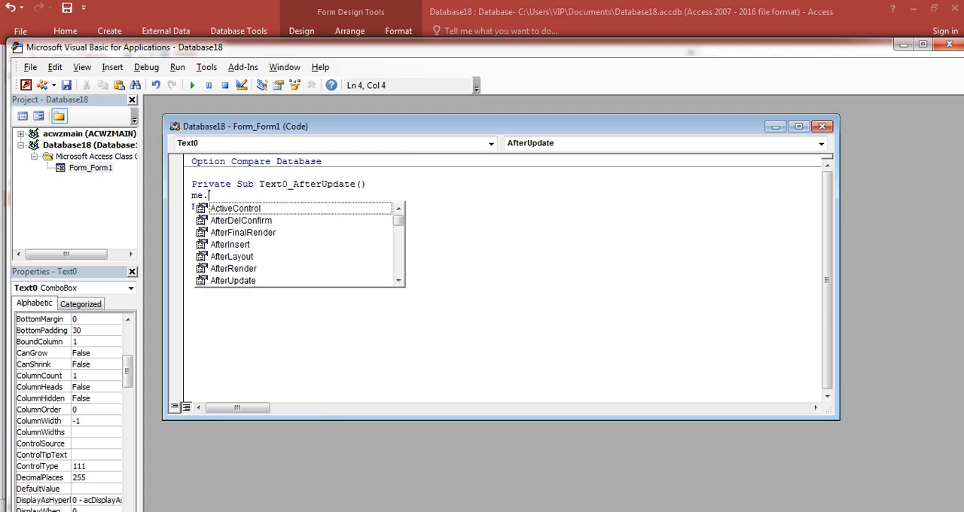
type("Text4.r")
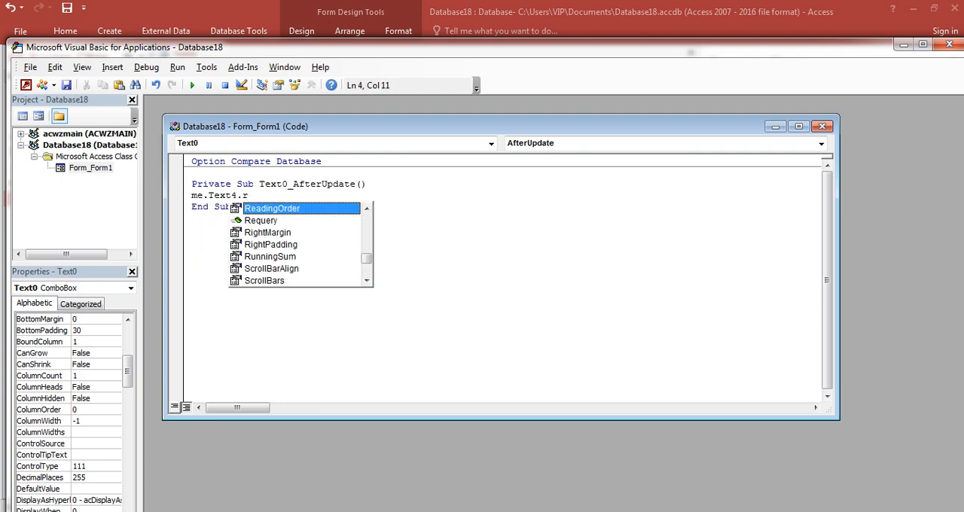
key("Down")
key("Tab")
key("Down")
key("Down")
Step: Close the code editor, the property sheet and Form1, saving the form's design changes
left_click(949, 45)
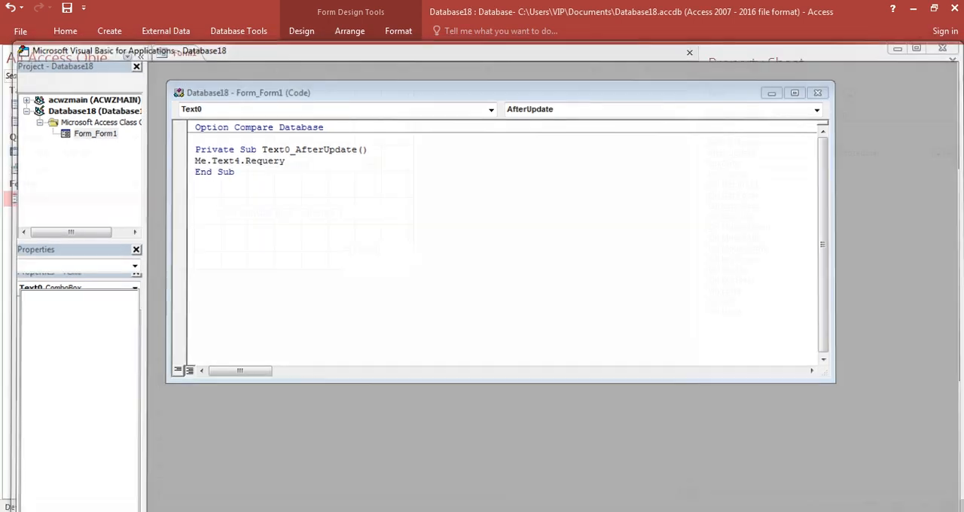
left_click(953, 61)
left_click(957, 54)
left_click(429, 304)
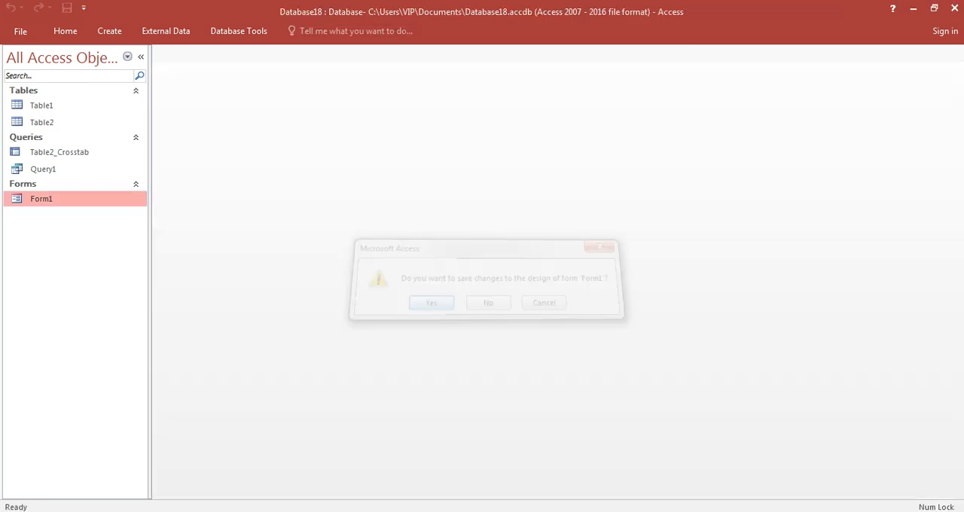
Step: Reopen Form1 to test the ID lookup with الجيزة chosen in the combo box, and open Table2_Crosstab in Design View
double_click(42, 199)
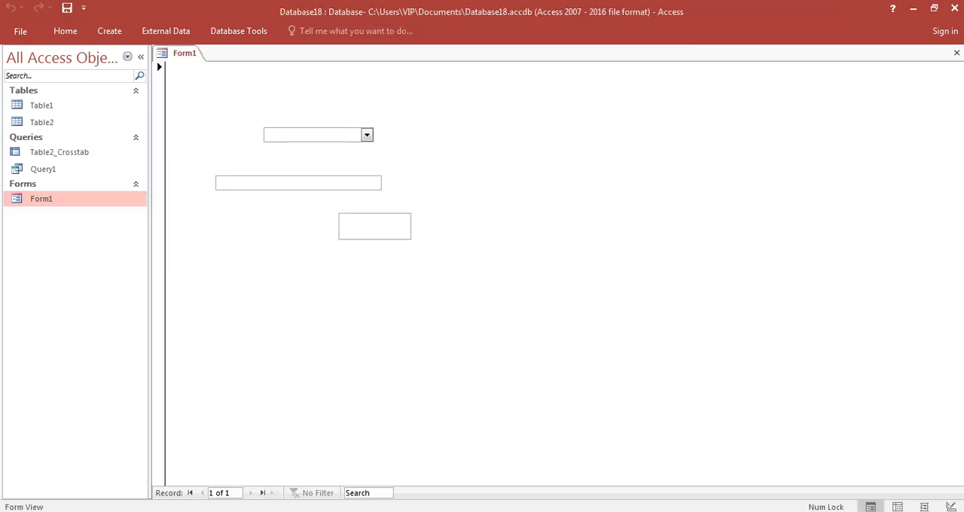
left_click(367, 134)
left_click(332, 175)
right_click(48, 152)
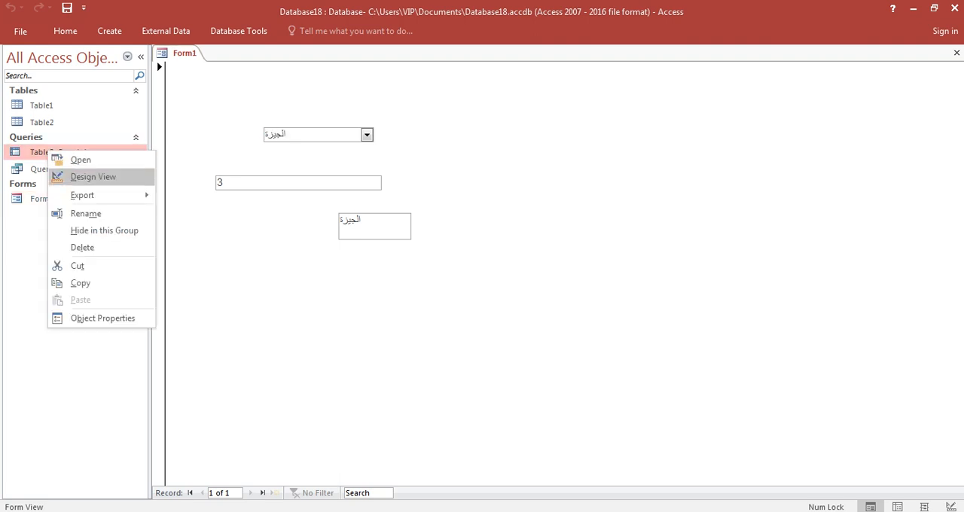
left_click(83, 177)
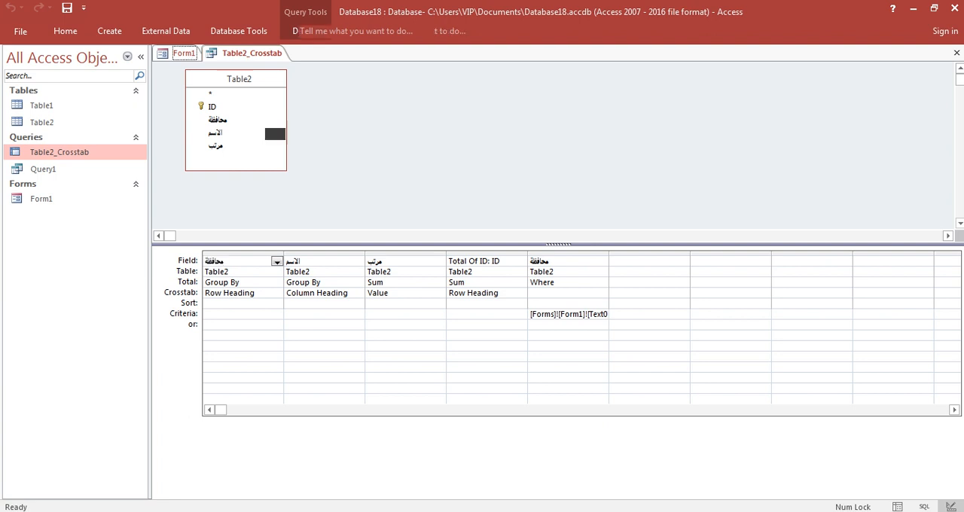
Step: Switch Form1 to Design View and set the DLookUp text box's Format property to Currency
left_click(184, 53)
right_click(531, 108)
left_click(564, 150)
left_click(302, 212)
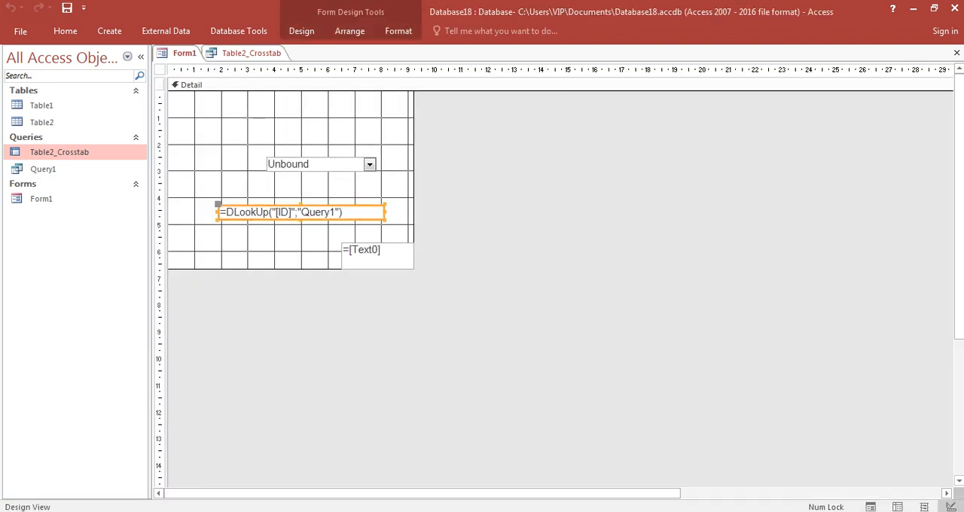
left_click(301, 31)
left_click(726, 67)
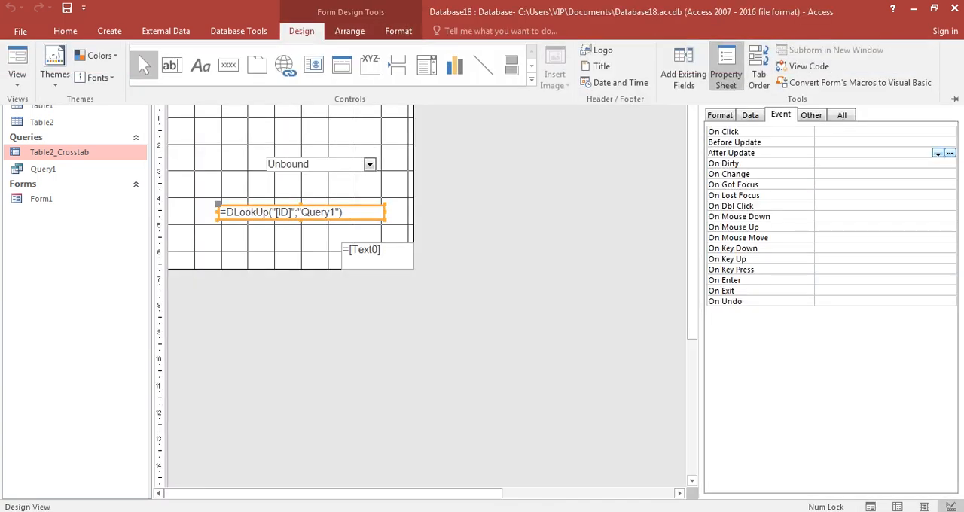
left_click(720, 115)
left_click(937, 132)
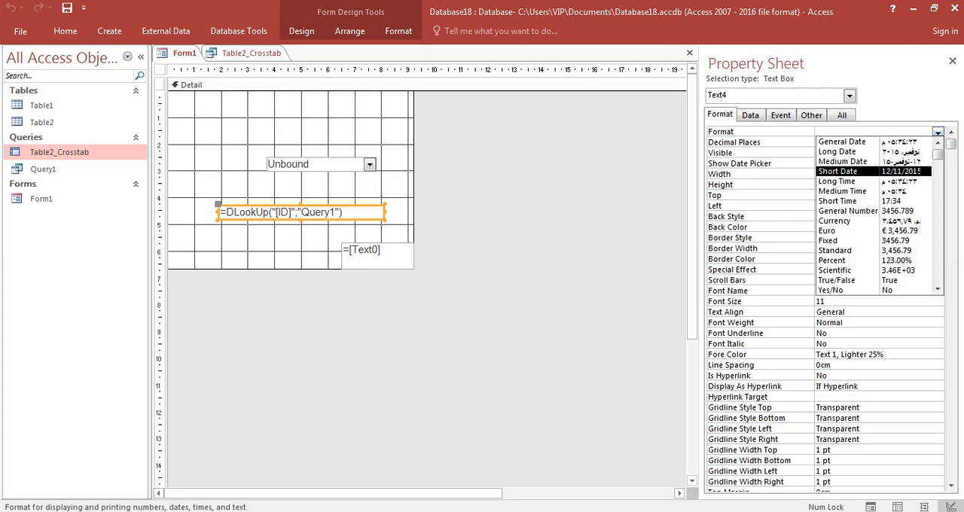
left_click(862, 211)
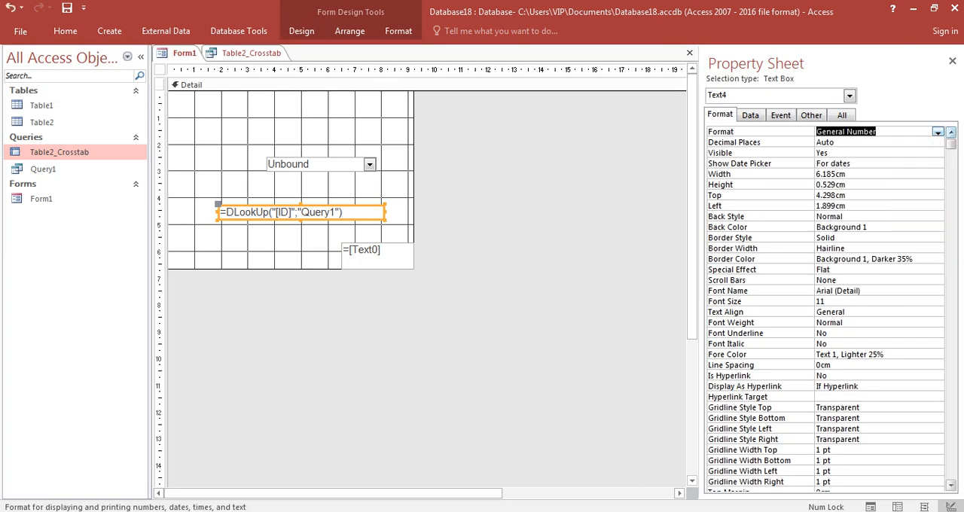
left_click(937, 132)
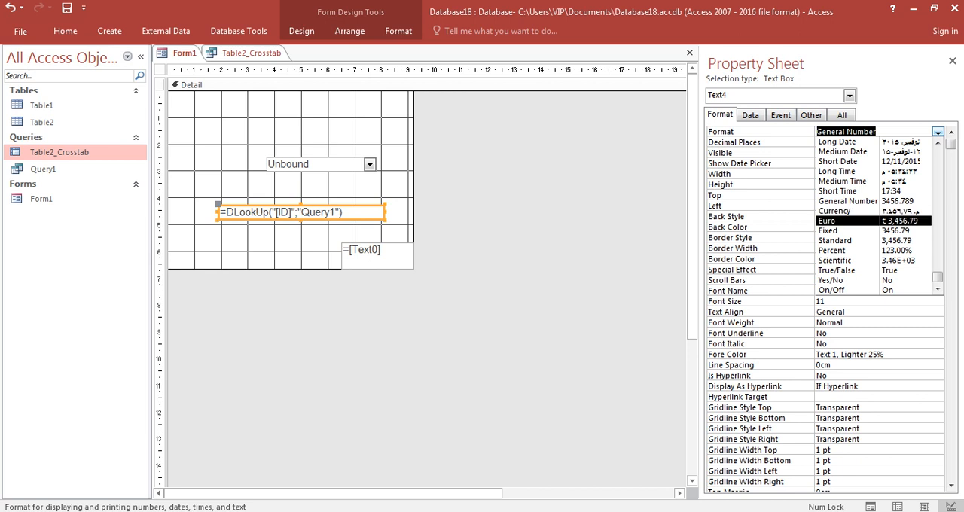
left_click(862, 212)
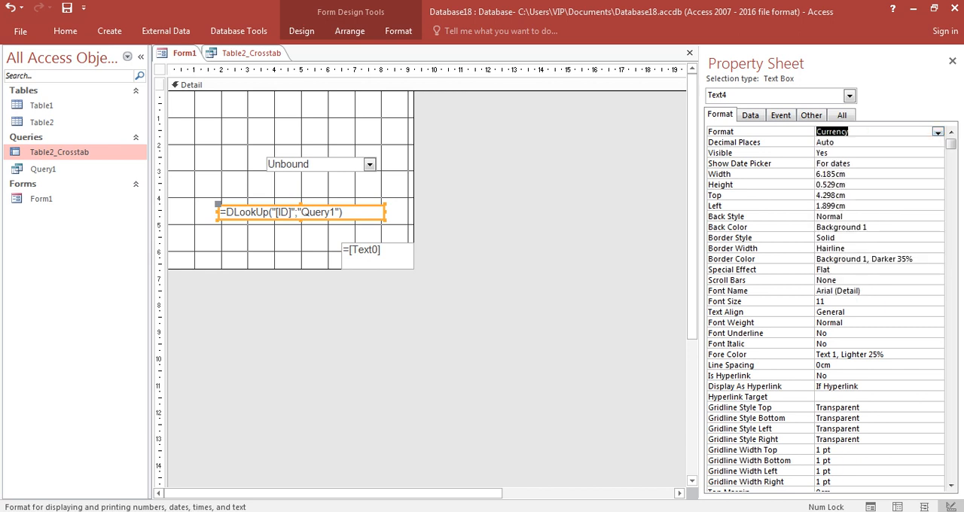
Step: Review the full list of properties of the DLookUp text box, including its control source, format and event settings
left_click(279, 240)
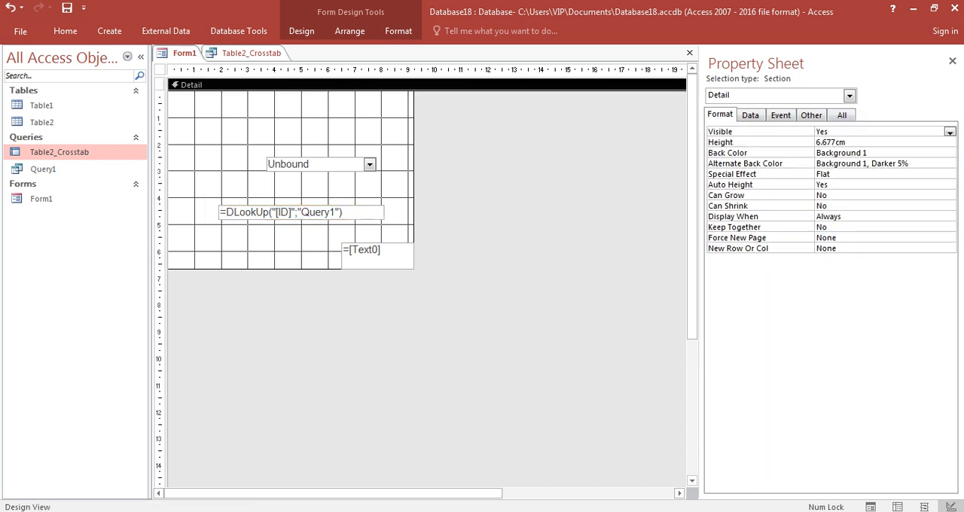
left_click(301, 212)
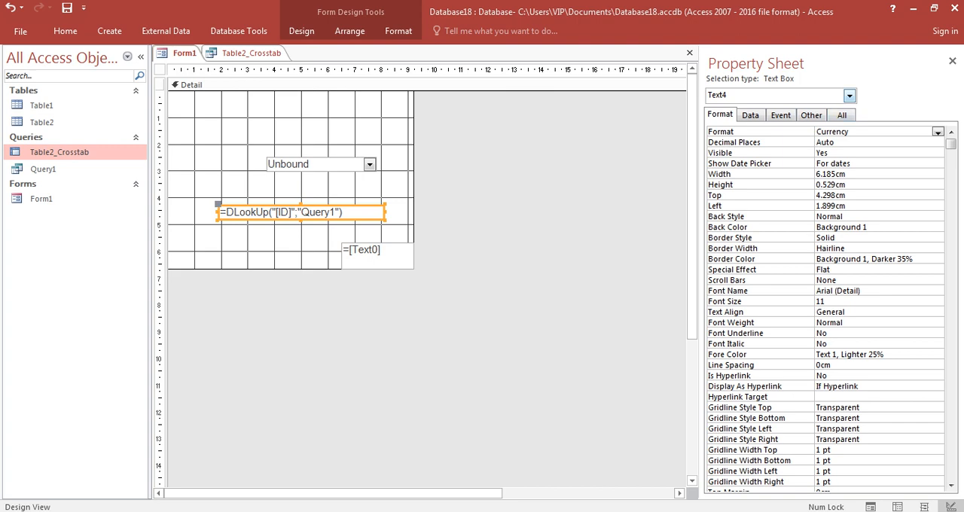
left_click(811, 115)
left_click(842, 116)
scroll(866, 184, "down", 10)
left_click(866, 174)
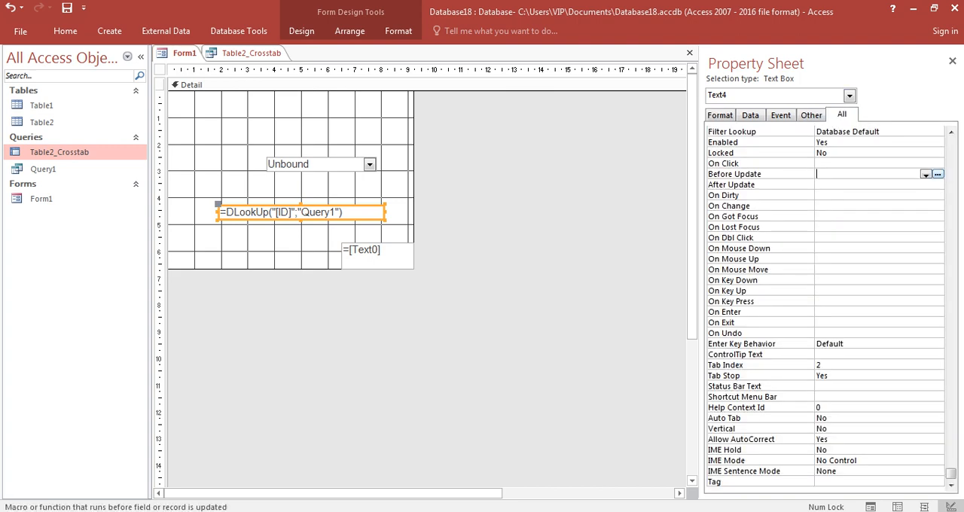
scroll(866, 174, "up", 10)
scroll(824, 302, "up", 7)
double_click(836, 174)
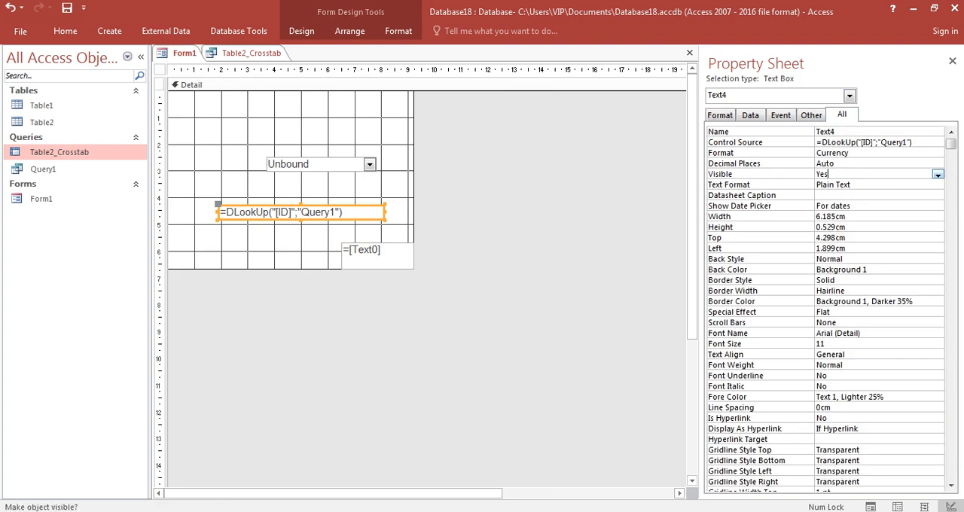
Step: Close the property sheet and Form1, saving the form's design changes
left_click(952, 60)
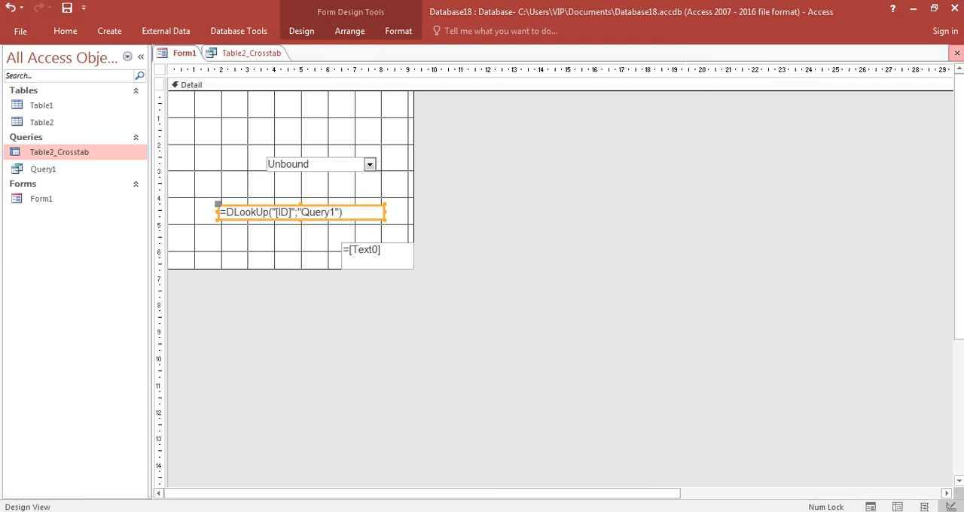
left_click(957, 53)
key("Return")
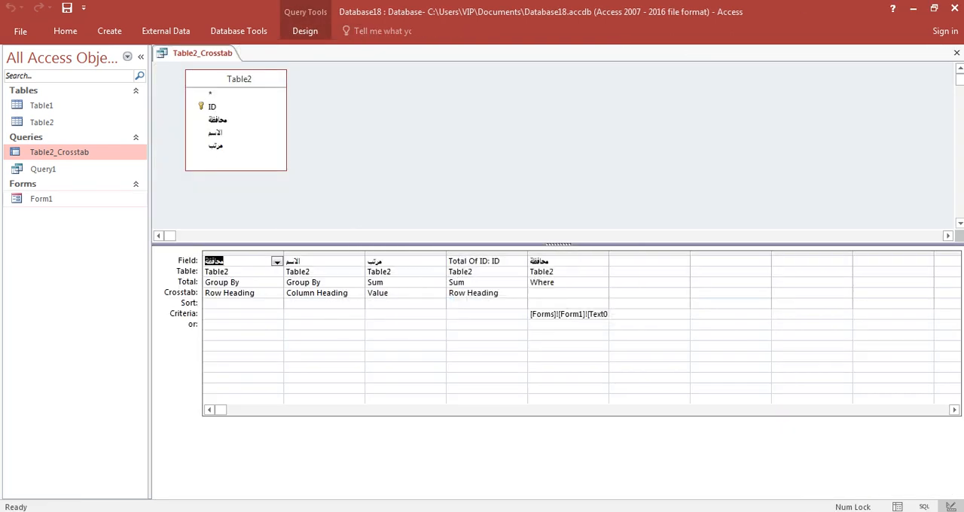
Step: Widen the Where column of Table2_Crosstab and change its criterion to [Forms]![Form1]![Text4]
left_click_drag(608, 253, 650, 254)
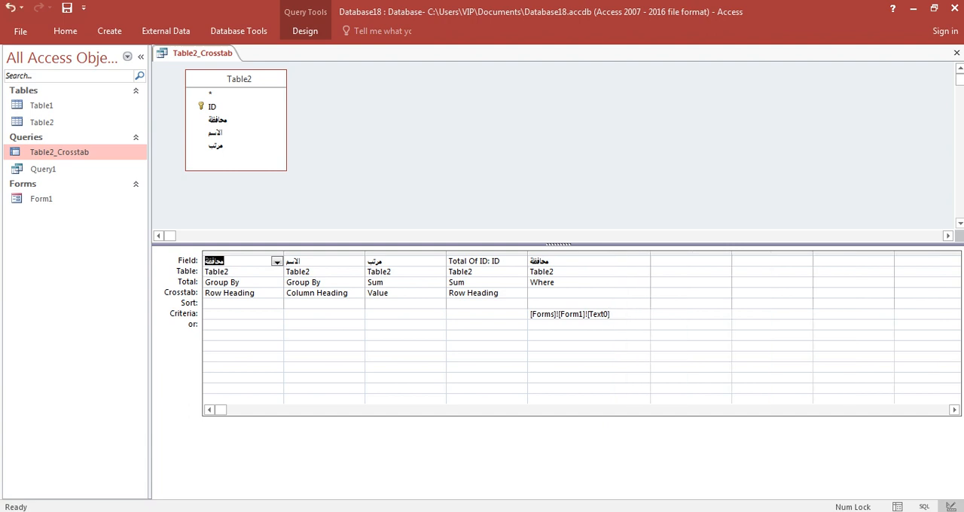
left_click(606, 315)
type("4]")
Step: Cut the Where column's criterion [Forms]![Form1]![Text4] and paste it into the Notepad notes beneath the DLookUp formula
left_click_drag(611, 314, 530, 314)
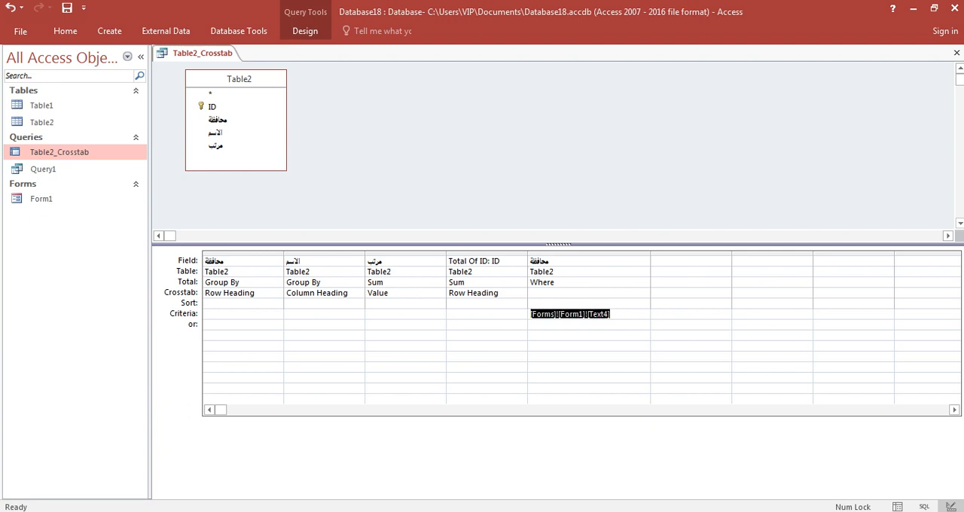
key("ctrl+x")
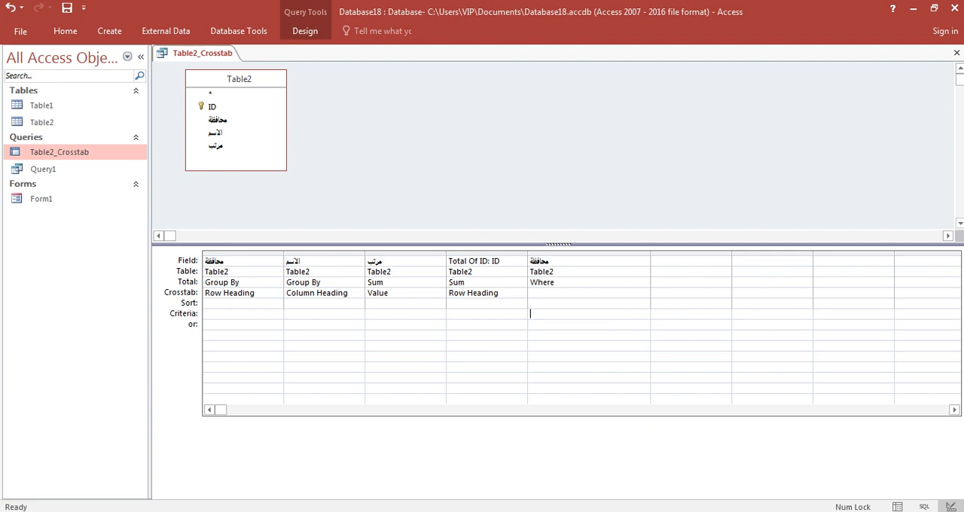
left_click(545, 511)
left_click(620, 463)
left_click(601, 186)
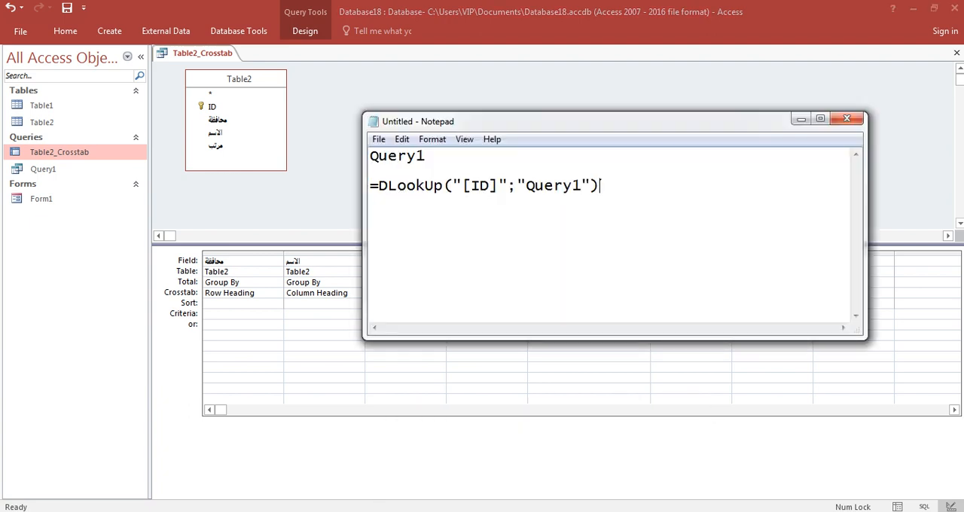
key("Return")
key("Return")
key("ctrl+v")
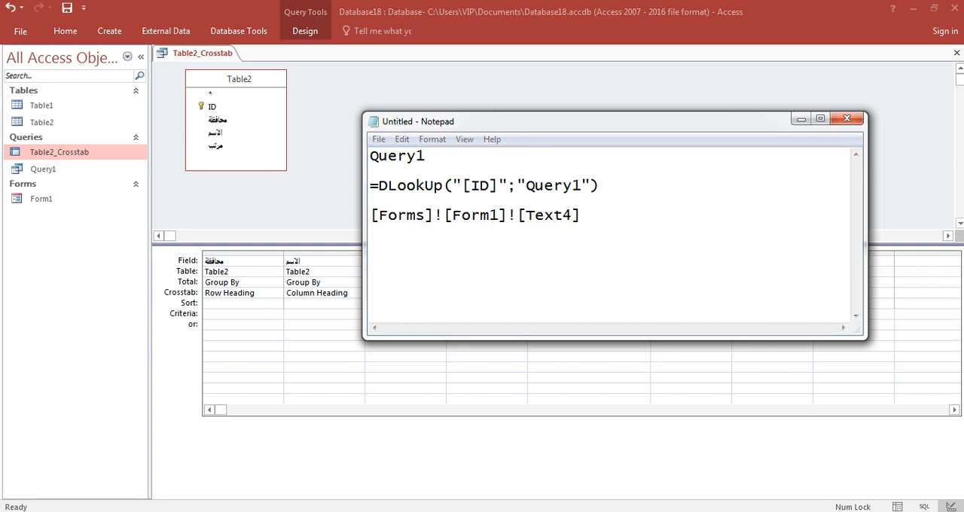
Step: View the results of Table2_Crosstab without the criterion in Datasheet View, and return the query to Design View
left_click(452, 378)
right_click(795, 108)
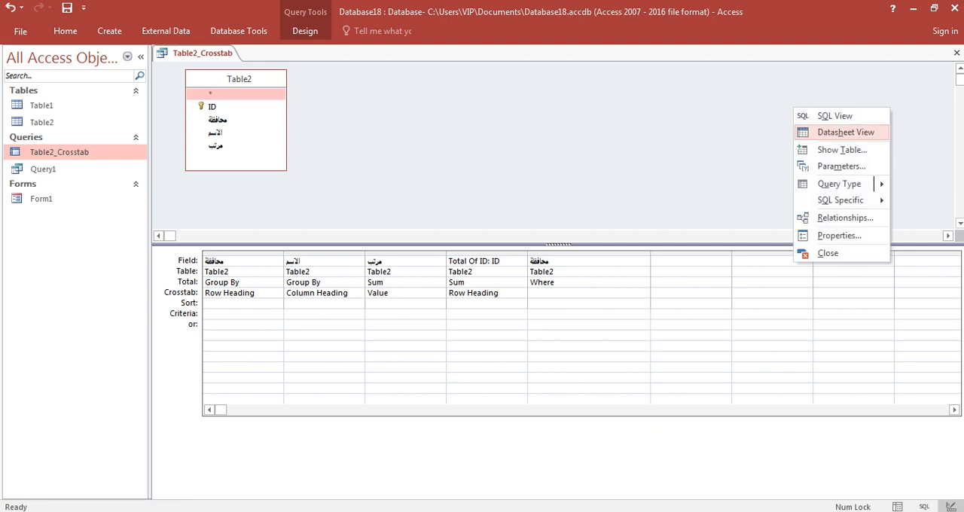
left_click(823, 131)
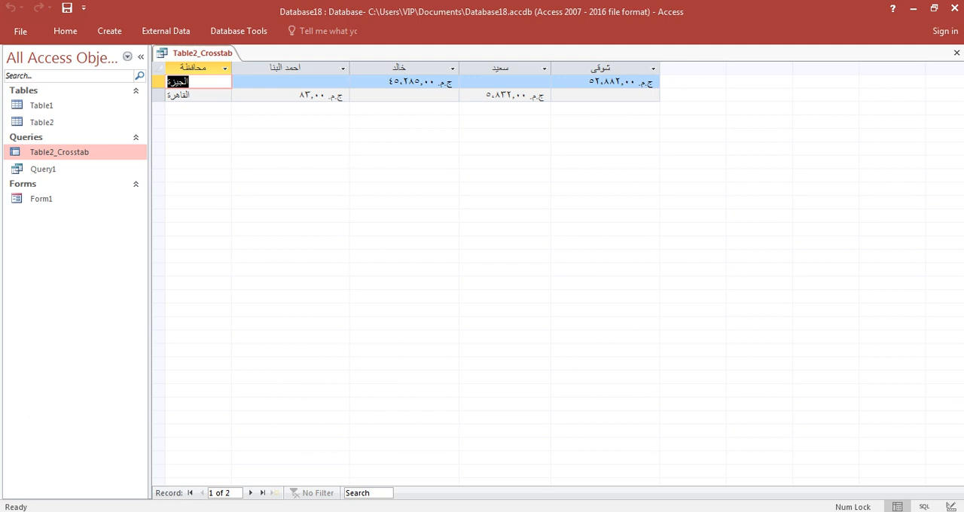
right_click(73, 152)
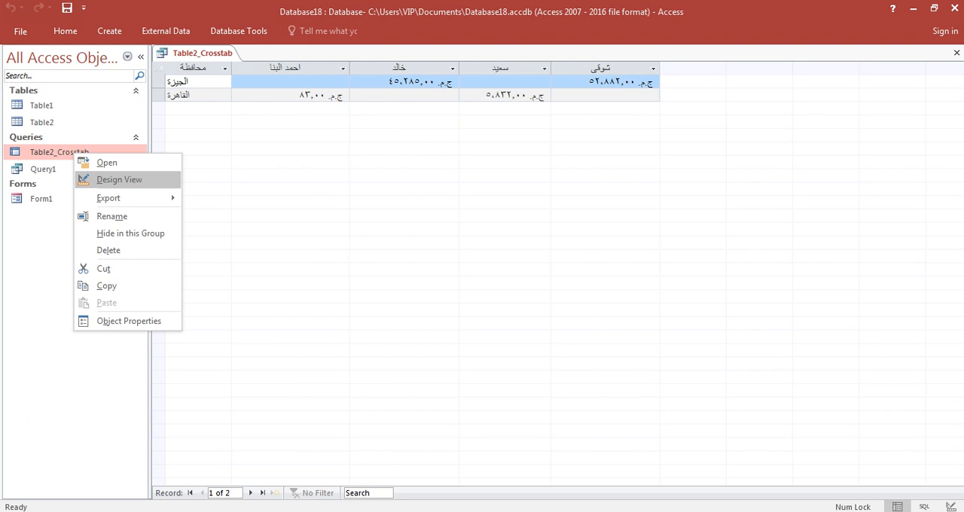
left_click(119, 180)
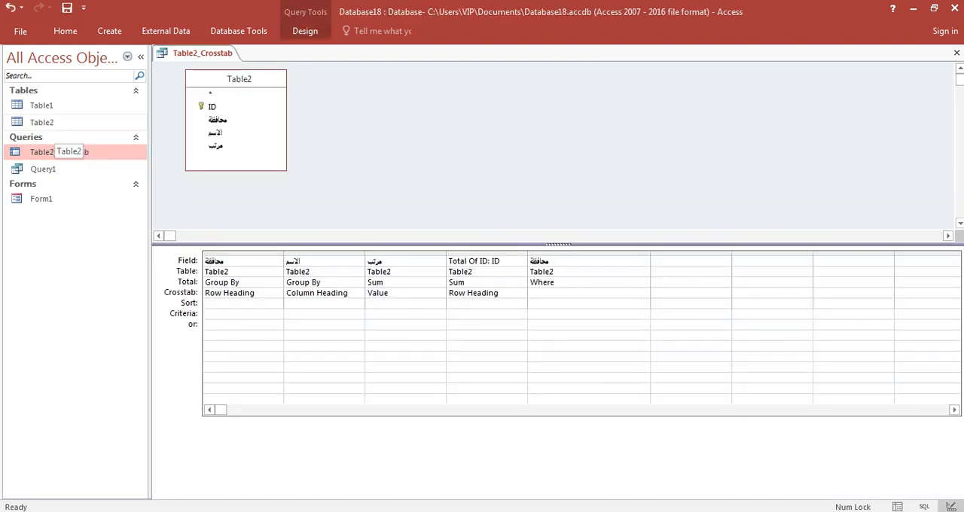
Step: Check the governorate records in Table1 and add Table1 to the Table2_Crosstab design
double_click(41, 106)
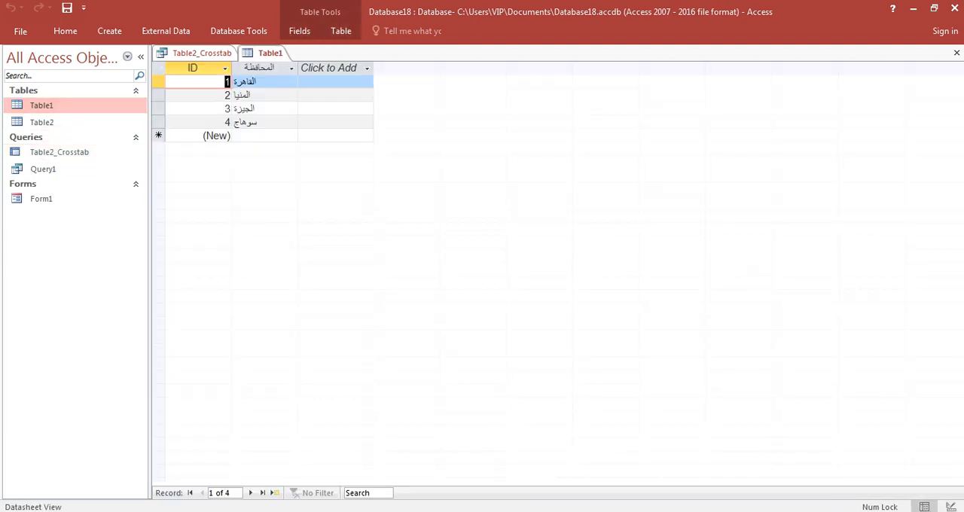
left_click(957, 53)
left_click_drag(46, 105, 444, 84)
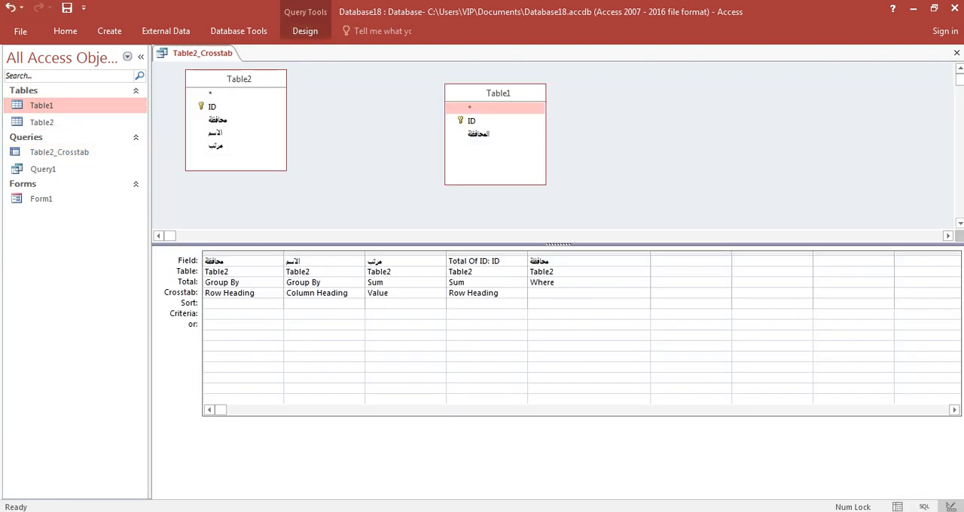
Step: Join Table2's محافظة field to Table1's المحافظة, add Table1's ID to the query grid, and preview the results before returning to Design View
left_click(218, 120)
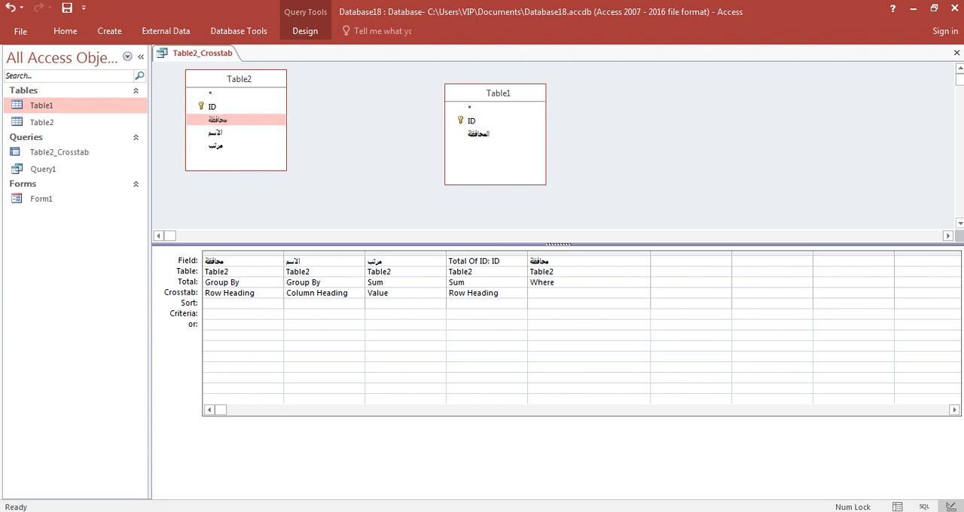
left_click_drag(218, 120, 478, 134)
double_click(471, 121)
right_click(650, 106)
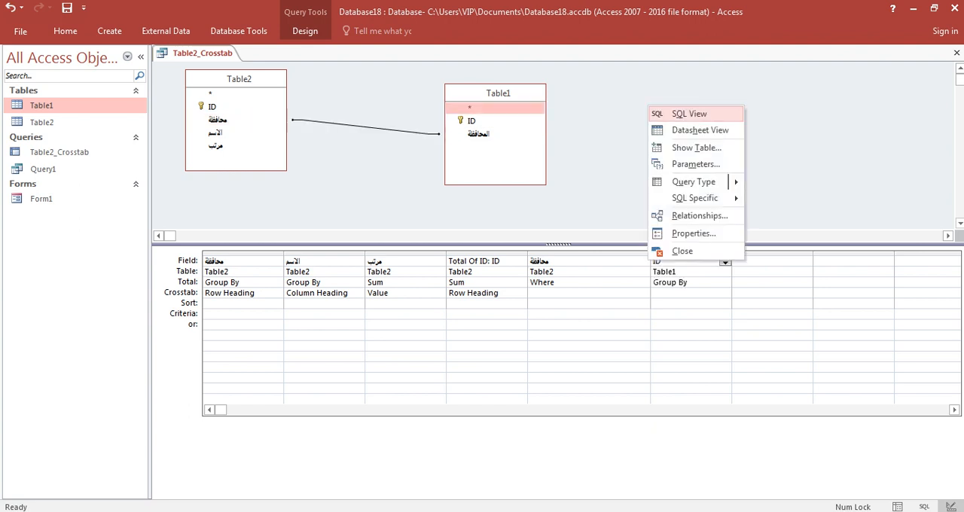
left_click(699, 129)
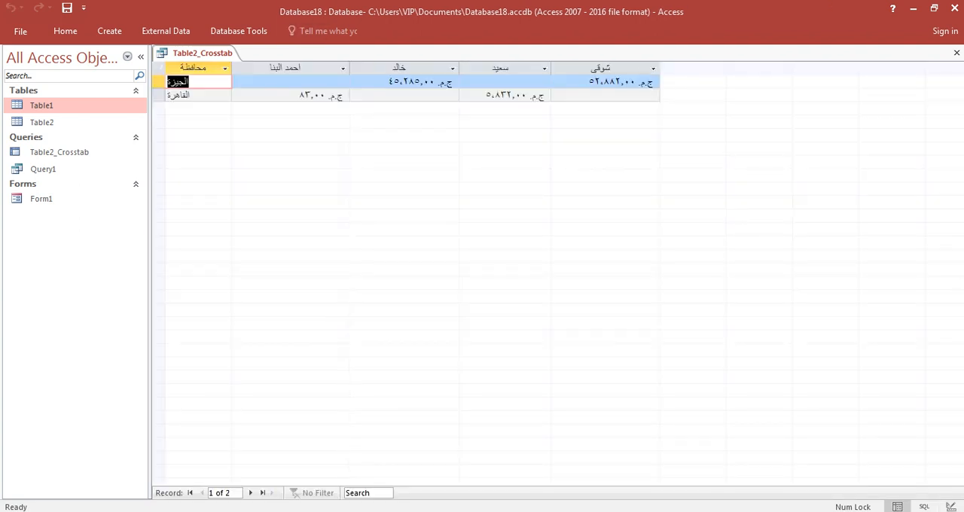
right_click(187, 54)
left_click(226, 116)
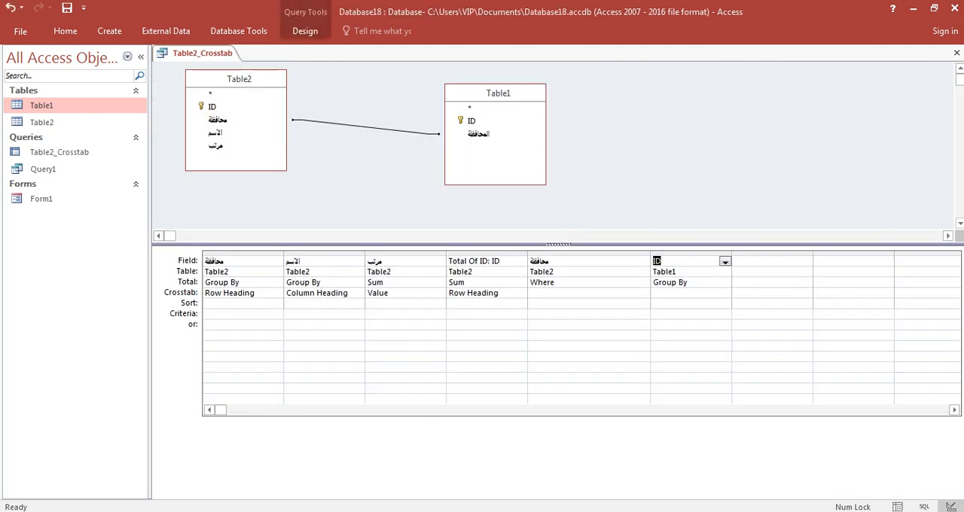
Step: Set the Table1 ID column's crosstab role to Row Heading, and preview the results before returning to Design View
left_click(684, 293)
left_click(725, 294)
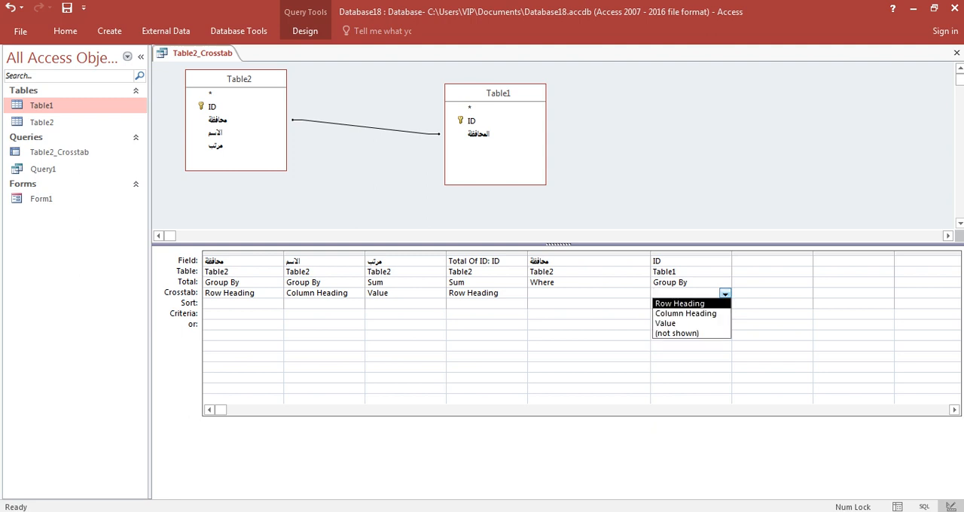
left_click(685, 303)
right_click(688, 81)
left_click(727, 109)
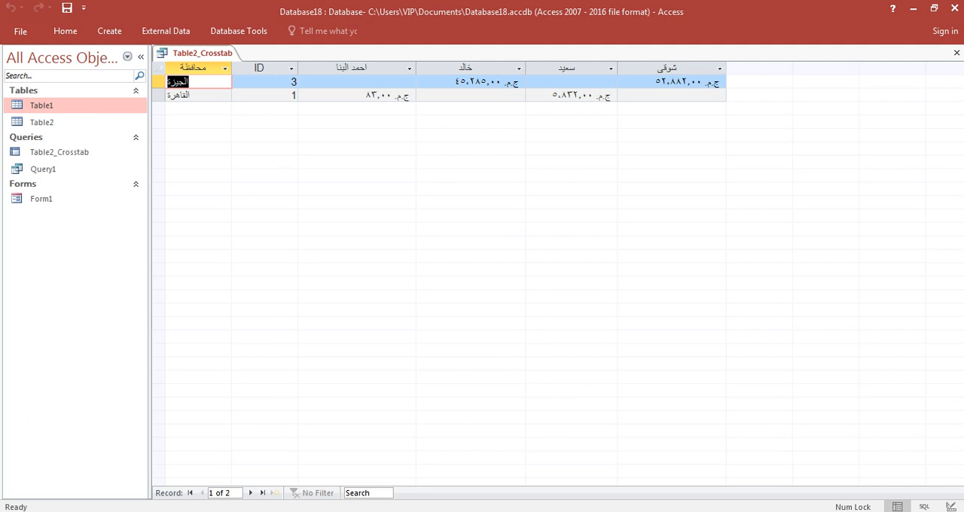
right_click(200, 53)
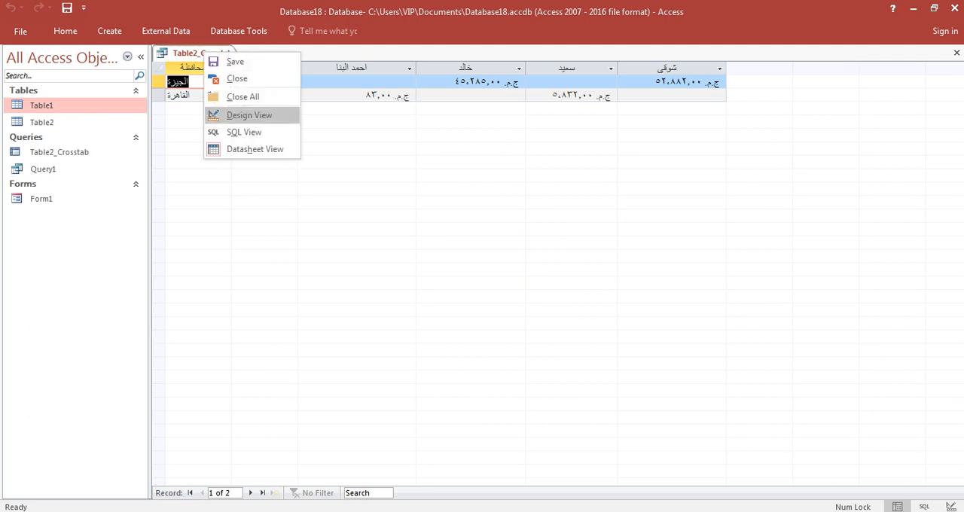
left_click(235, 115)
Step: Copy [Forms]![Form1]![Text4] from the Notepad notes and paste it as the criterion of the Table1 ID column
left_click(545, 511)
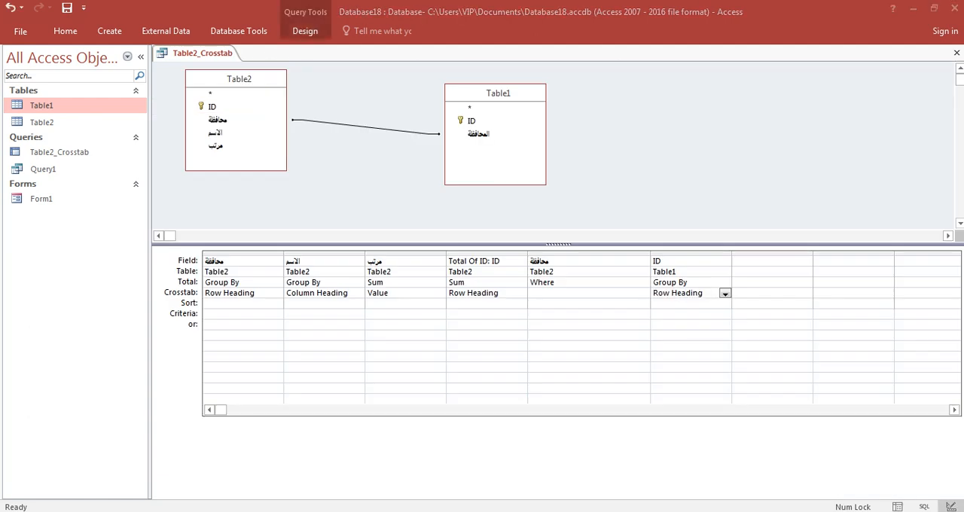
left_click(622, 461)
left_click_drag(583, 217, 371, 216)
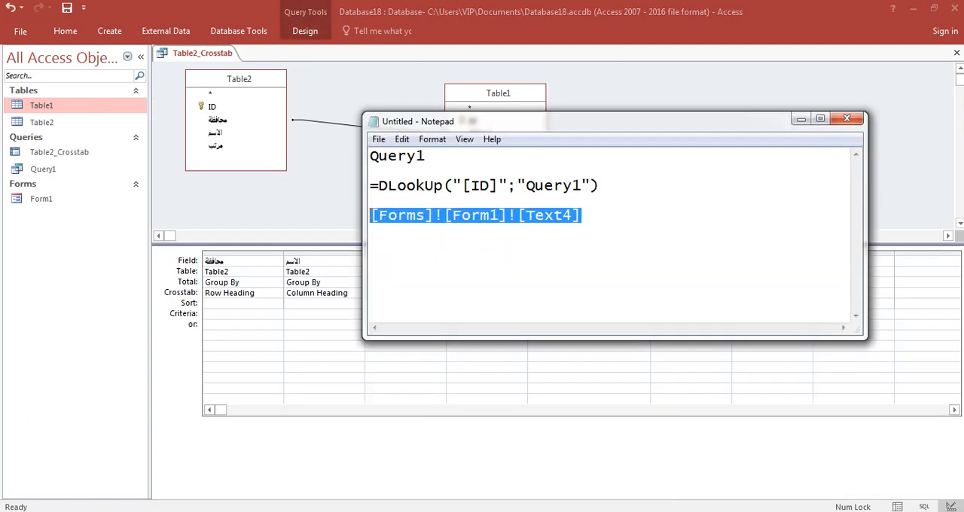
key("alt+Tab")
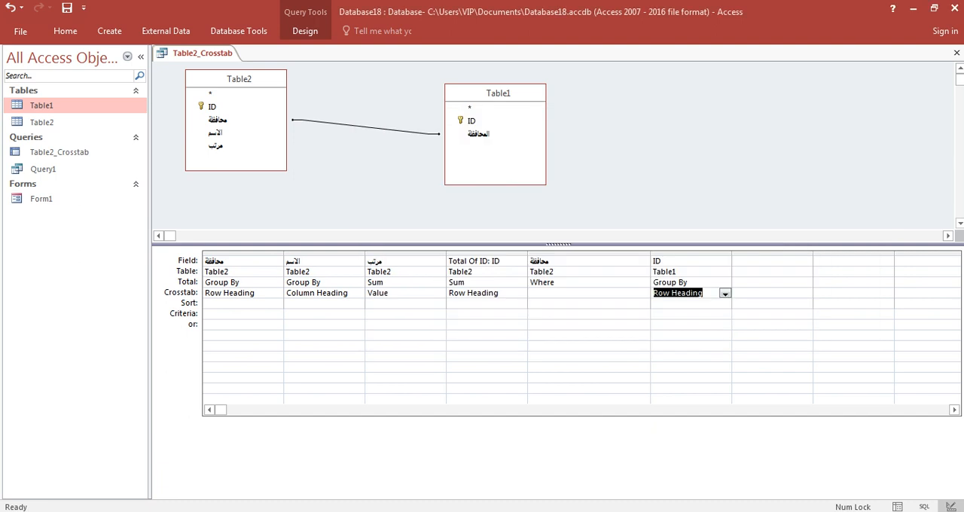
left_click(687, 314)
key("ctrl+v")
left_click(687, 346)
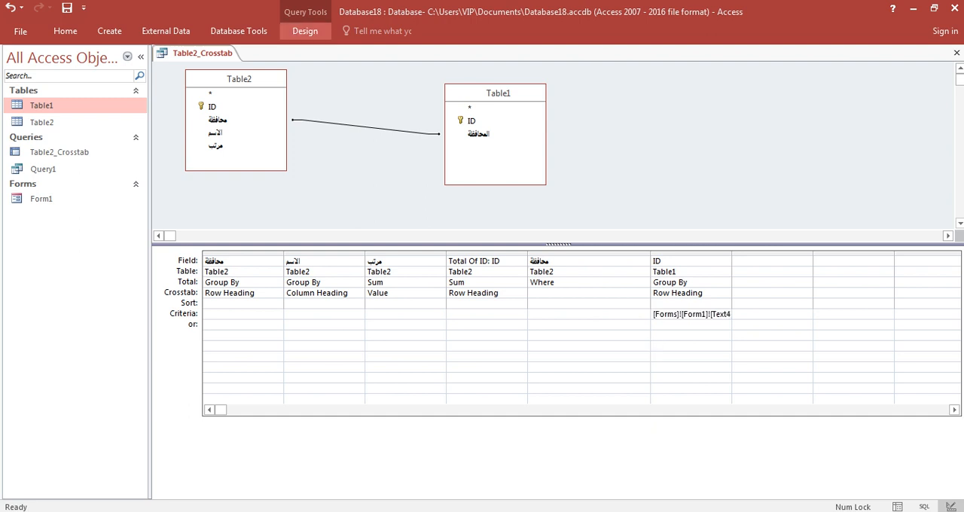
Step: Declare [Forms]![Form1]![Text4] as a query parameter with the Currency data type
left_click(305, 31)
left_click(741, 60)
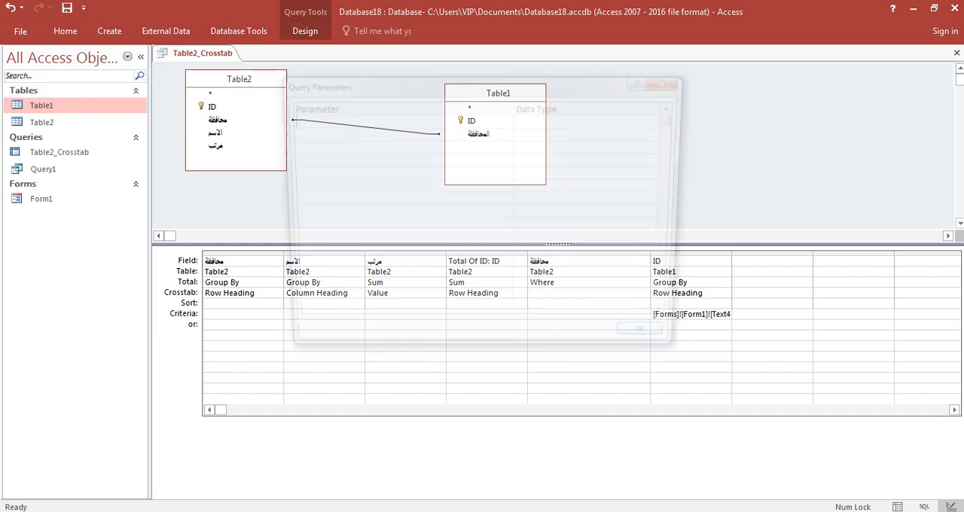
key("ctrl+v")
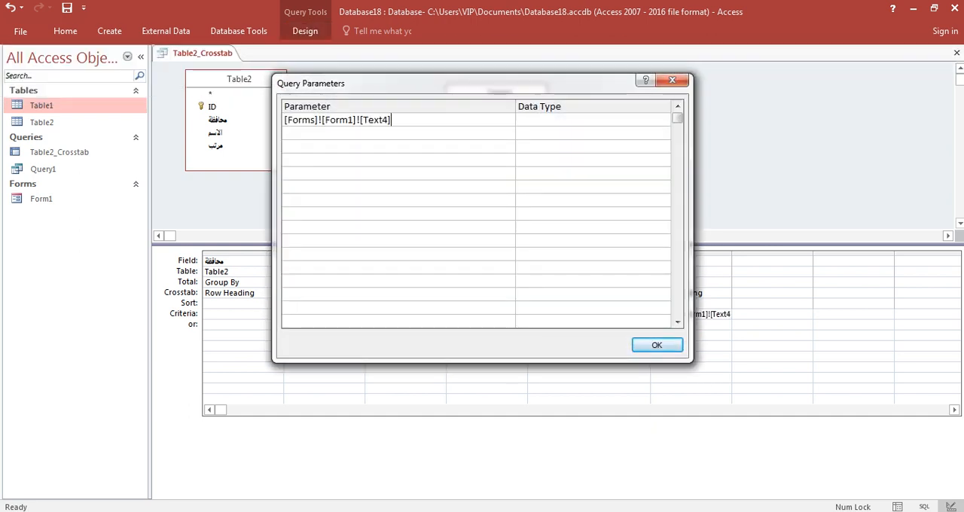
left_click(548, 120)
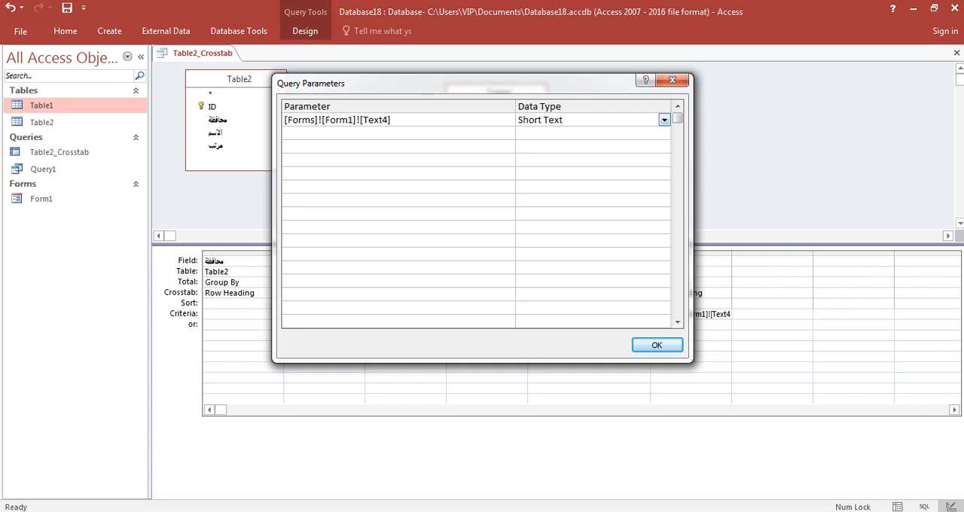
left_click(664, 120)
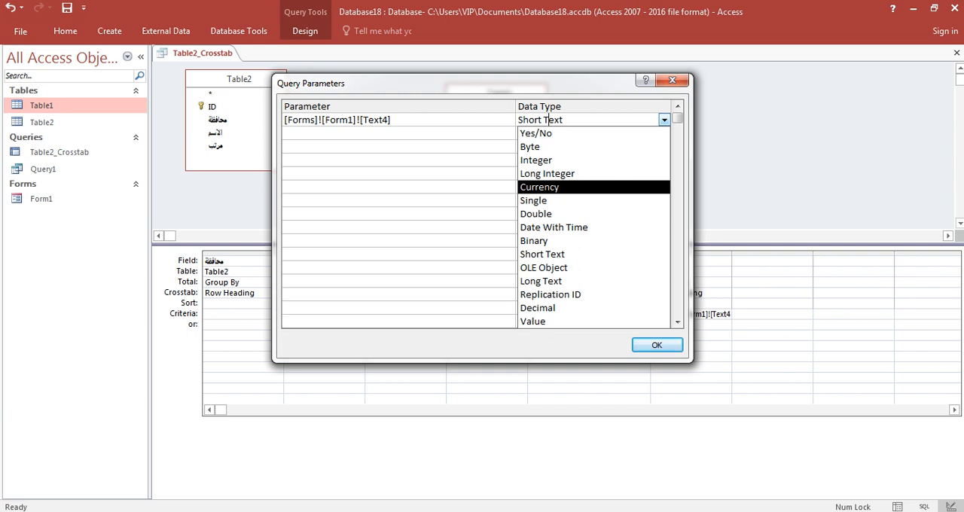
left_click(550, 187)
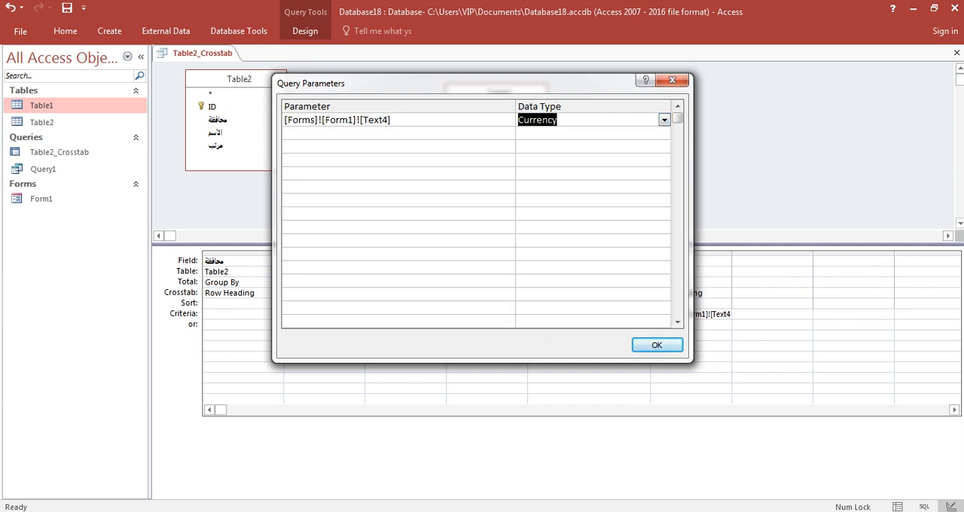
left_click(657, 345)
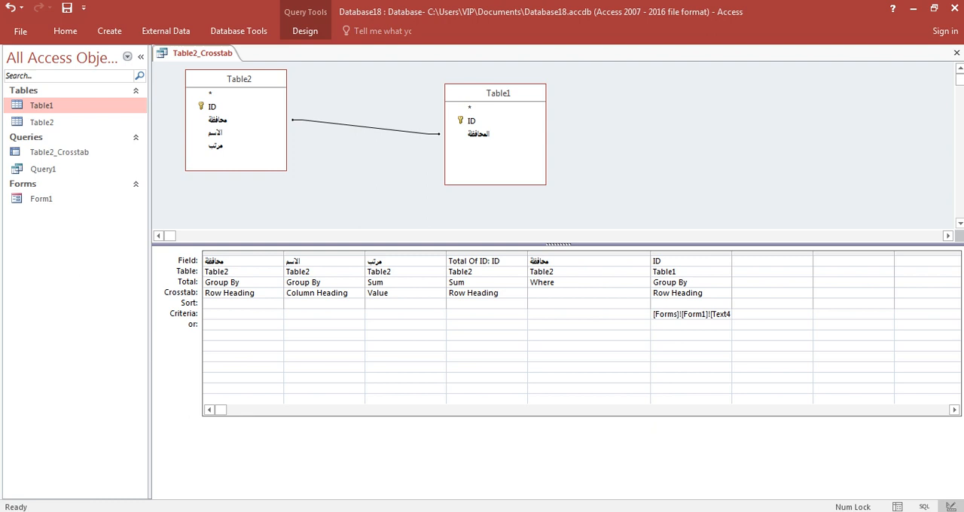
Step: Close Table2_Crosstab, saving its design changes and leaving the requested parameter value blank
left_click(957, 53)
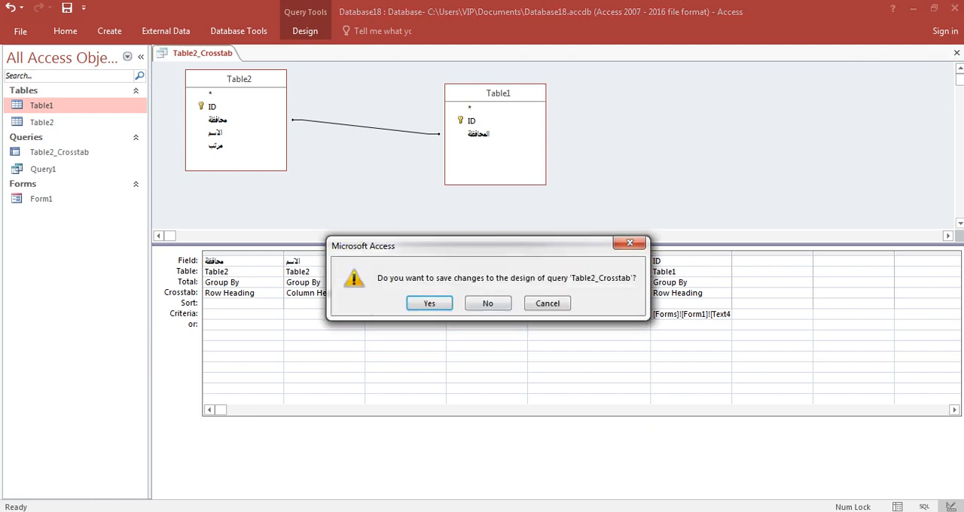
key("Return")
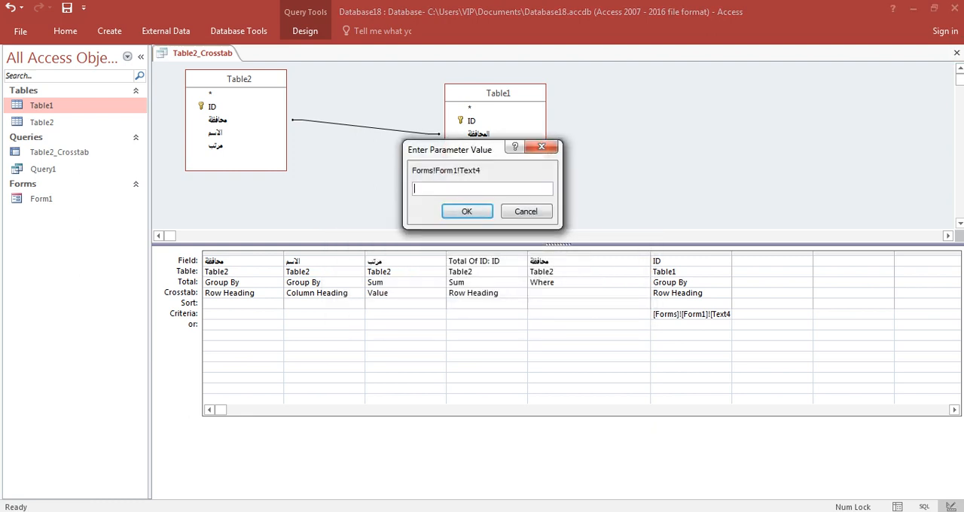
key("Return")
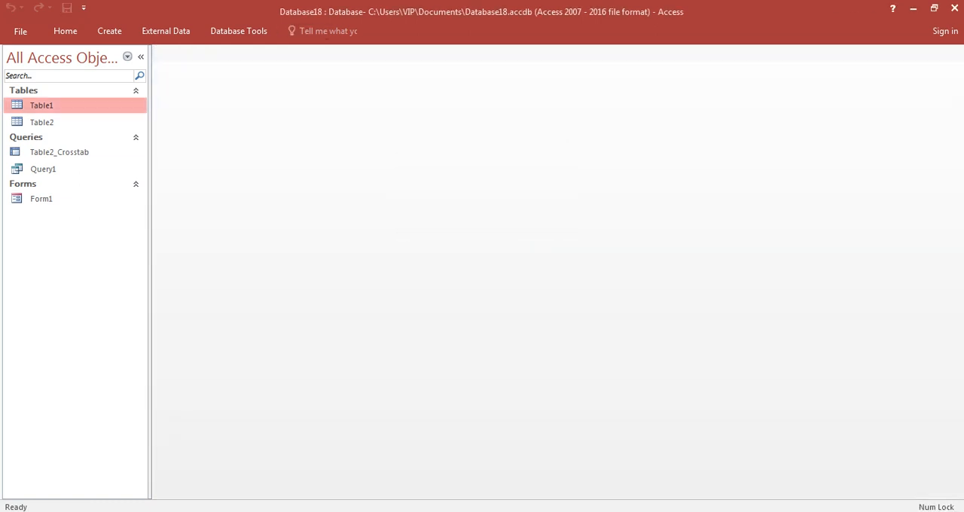
Step: Open Form1, choose الجيزة as the governorate, and check the Table2_Crosstab results before closing the query
double_click(42, 199)
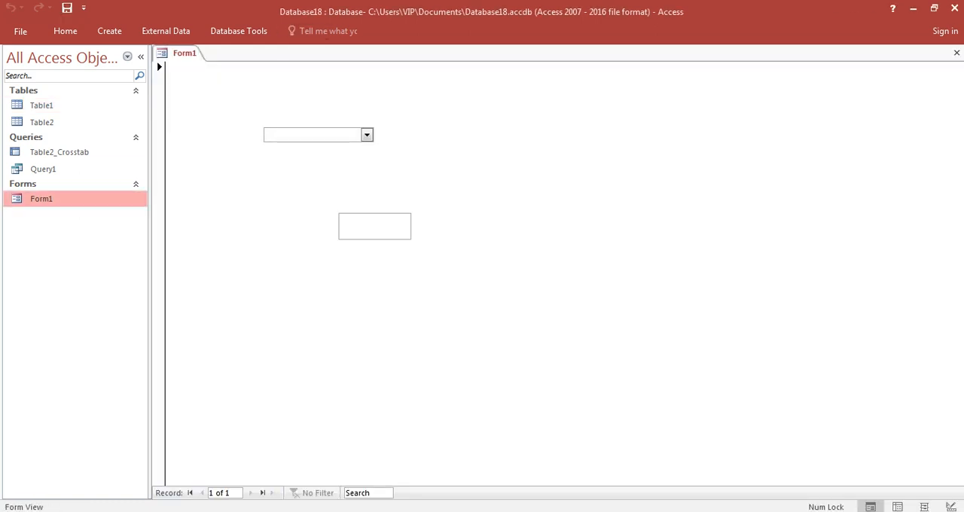
left_click(367, 135)
left_click(319, 175)
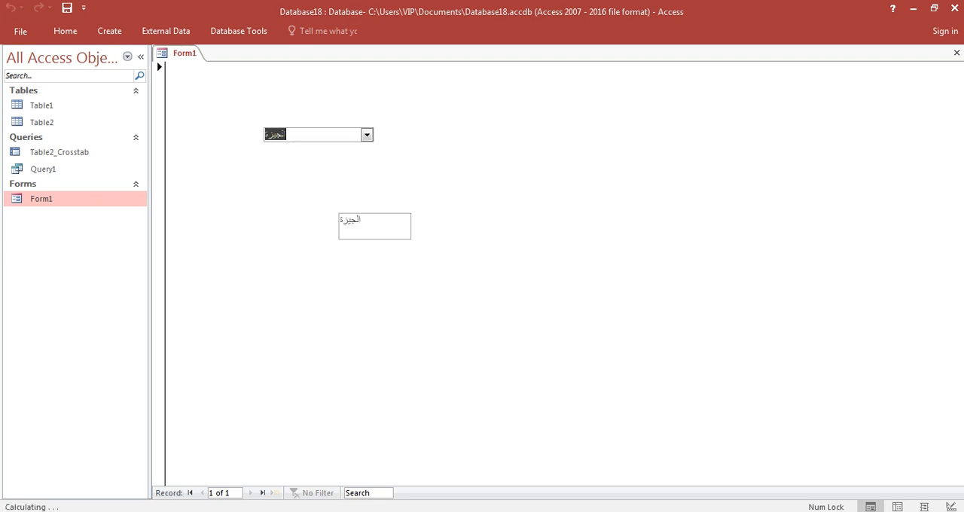
left_click(59, 152)
double_click(59, 152)
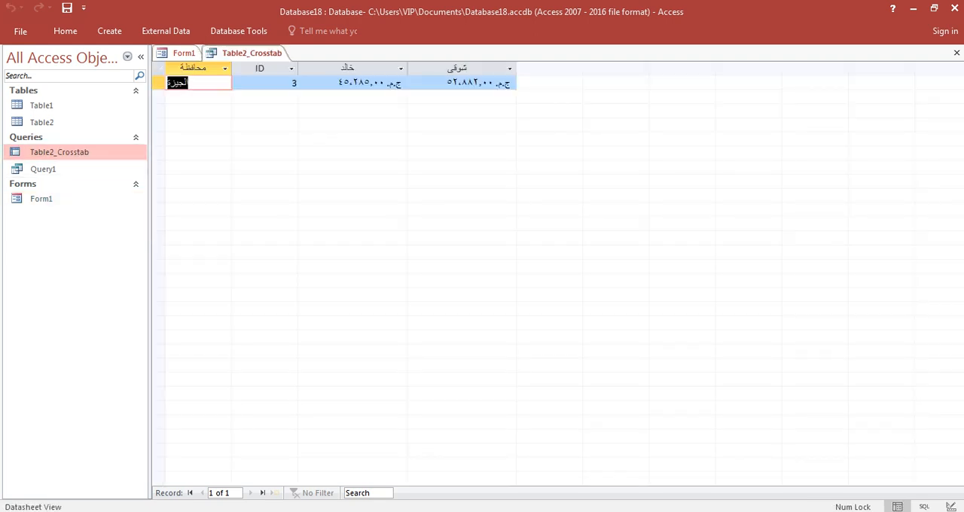
right_click(268, 57)
left_click(297, 81)
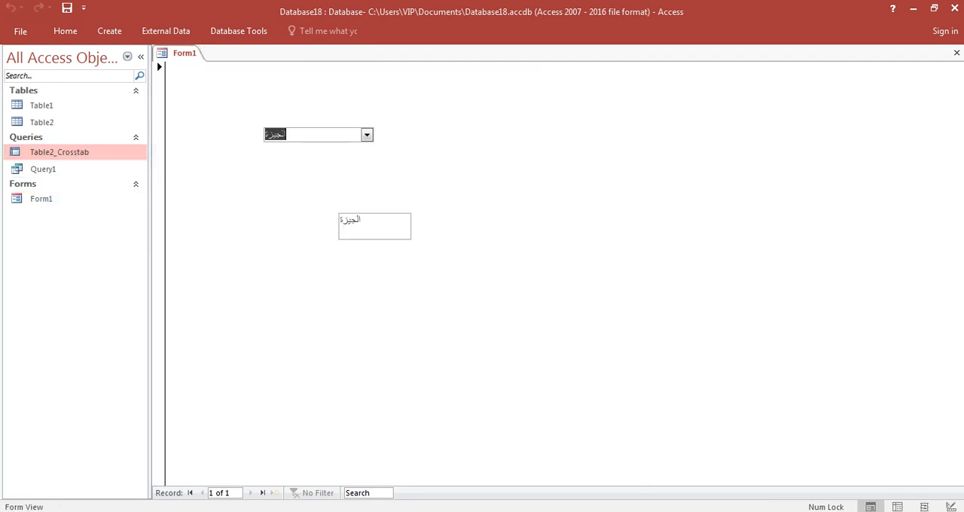
Step: Choose سوهاج in Form1's governorate combo box, and check the Table2_Crosstab results before closing the query
left_click(367, 135)
left_click(320, 188)
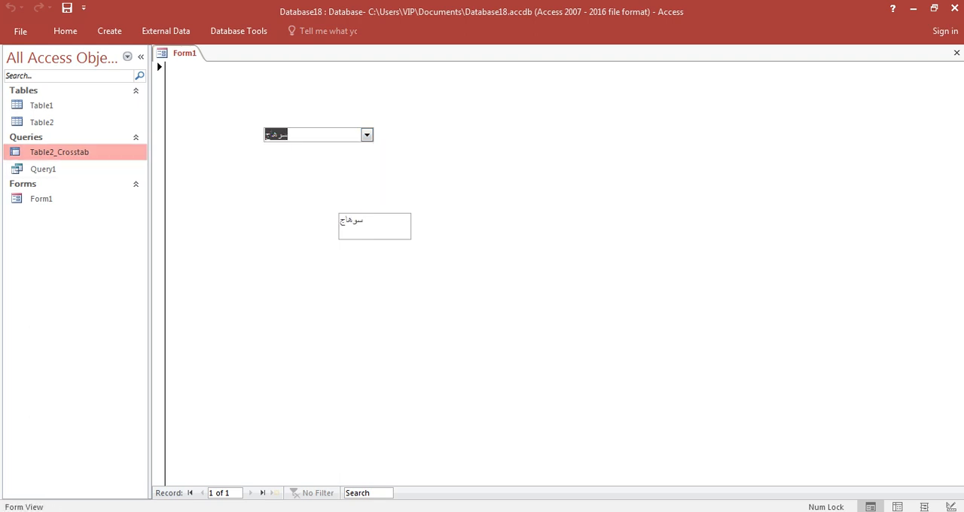
double_click(60, 152)
right_click(260, 53)
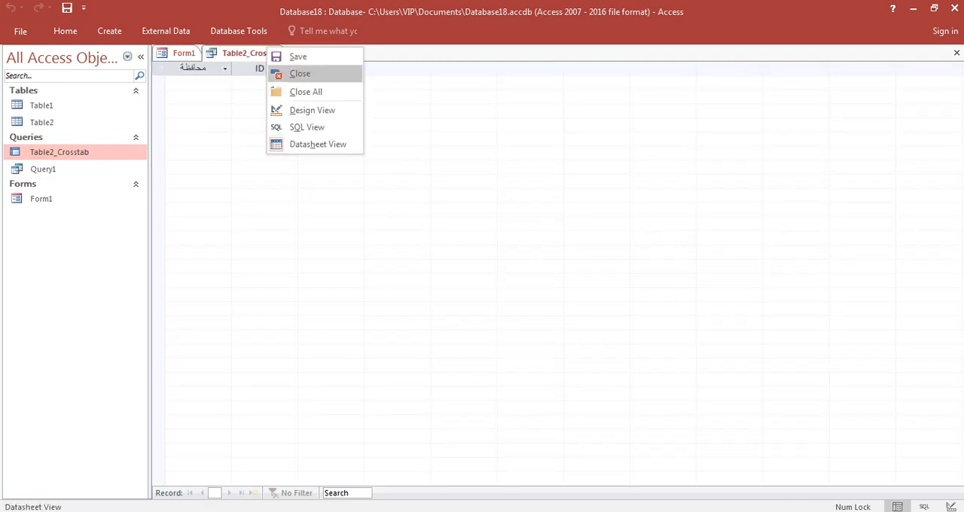
left_click(294, 71)
Step: Choose القاهرة in Form1's governorate combo box, and check the Table2_Crosstab results before closing the query
left_click(367, 135)
left_click(278, 149)
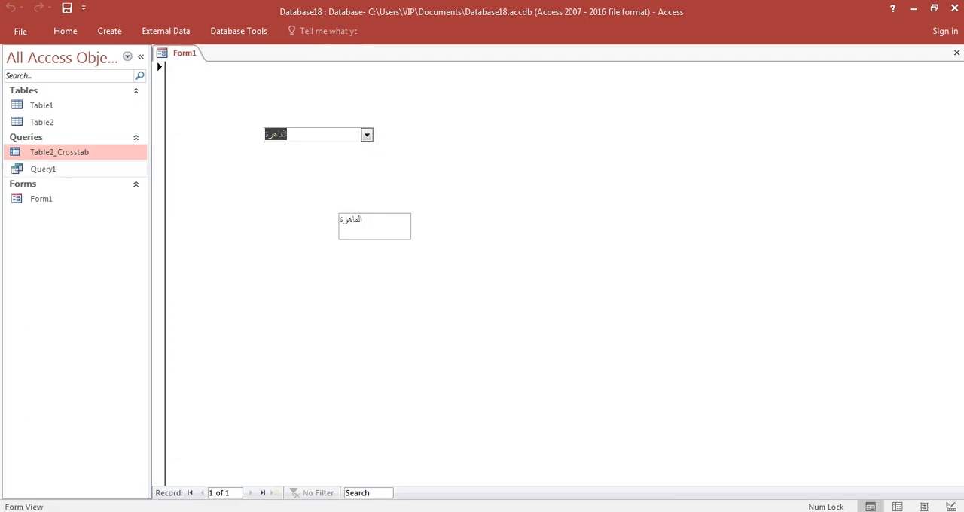
double_click(59, 152)
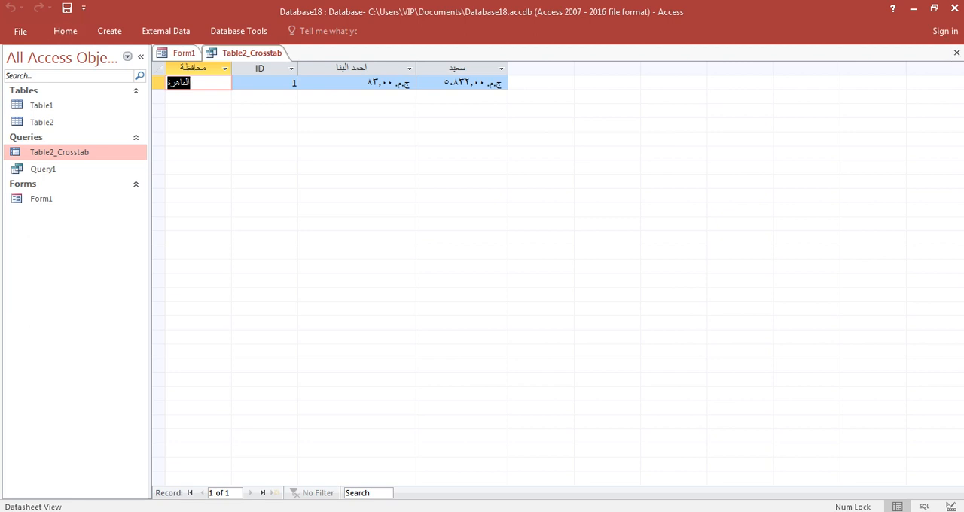
right_click(264, 57)
left_click(298, 84)
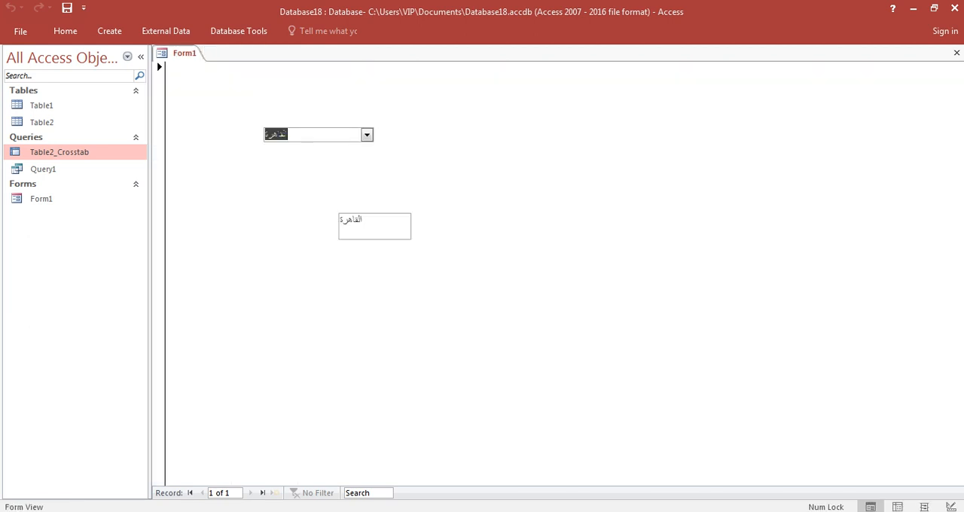
Step: Set the Visible property of Form1's =[Text0] text box to No in Design View, and close the form with changes saved
right_click(534, 136)
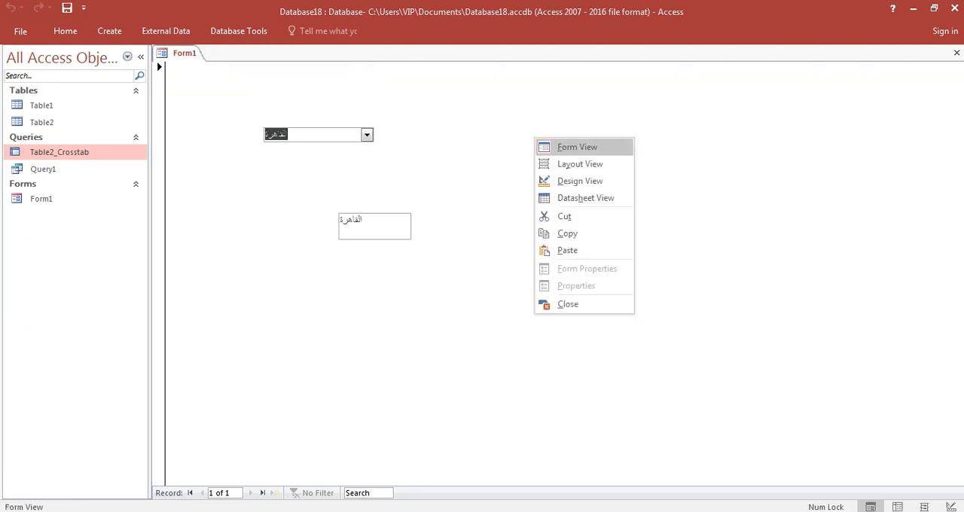
left_click(569, 181)
left_click(377, 254)
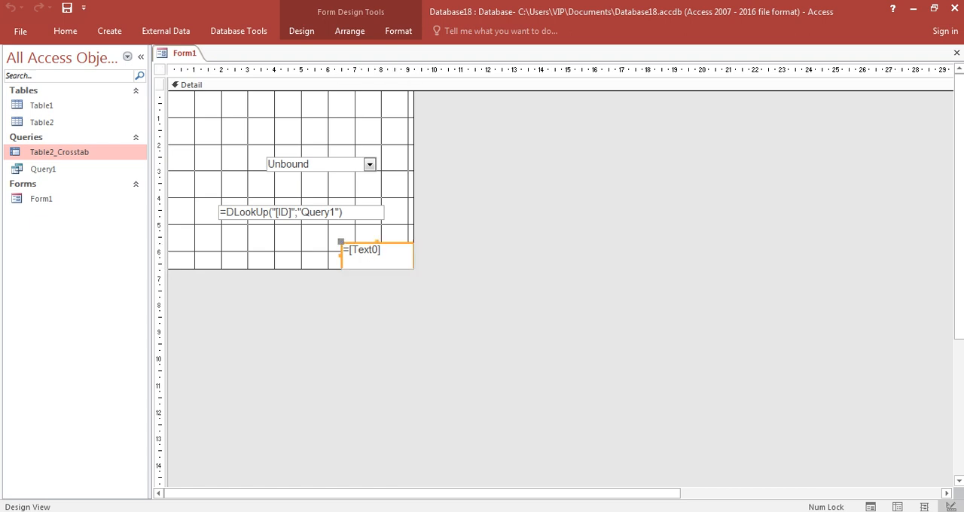
left_click(302, 32)
left_click(727, 69)
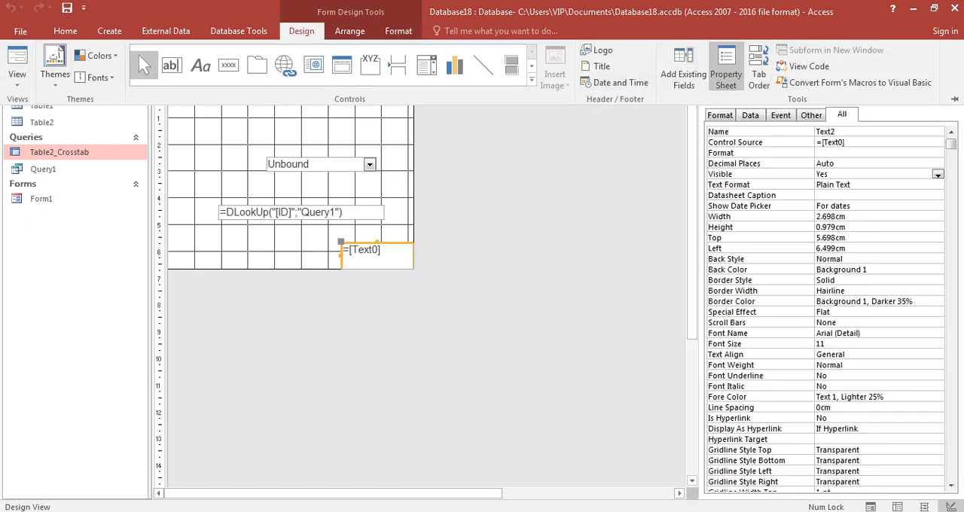
double_click(834, 174)
left_click(953, 60)
left_click(956, 54)
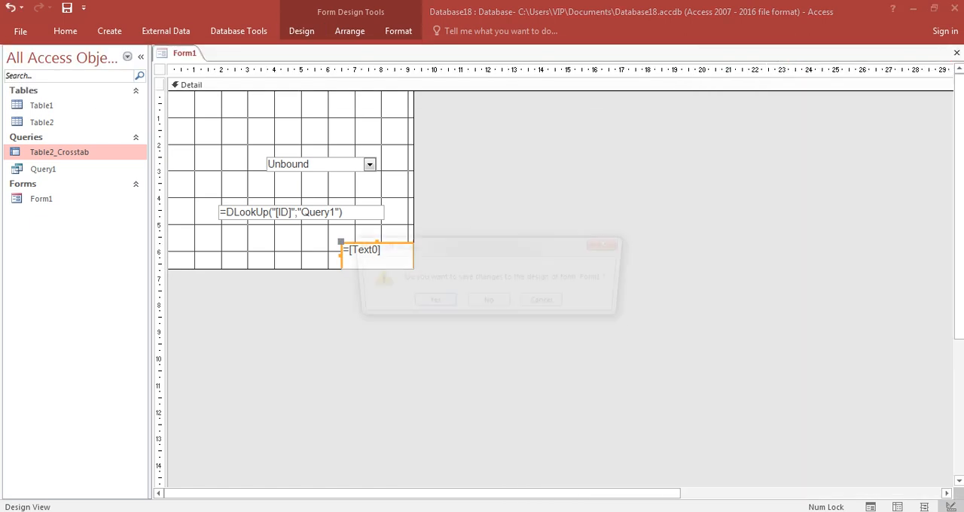
left_click(429, 301)
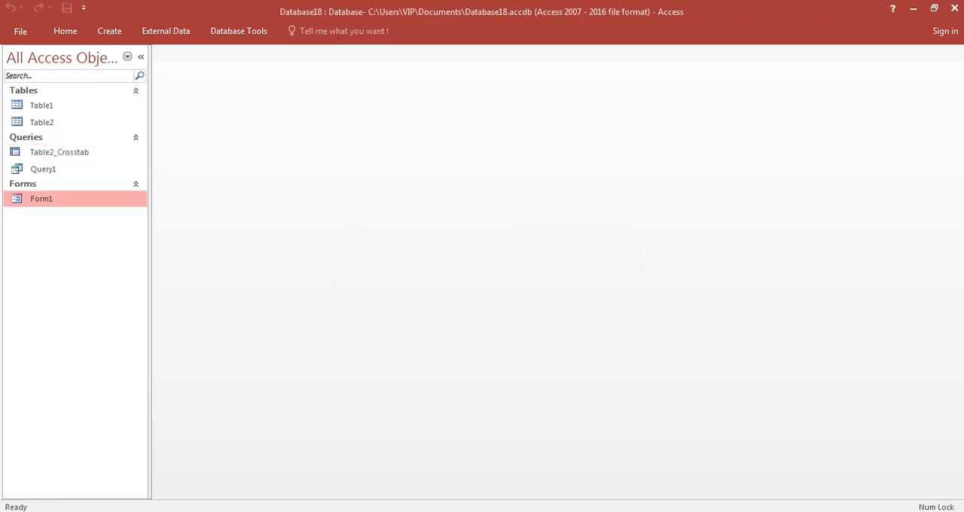
Step: Reopen Form1 to check its layout and governorate list, and switch the form to Design View
double_click(53, 199)
left_click(367, 135)
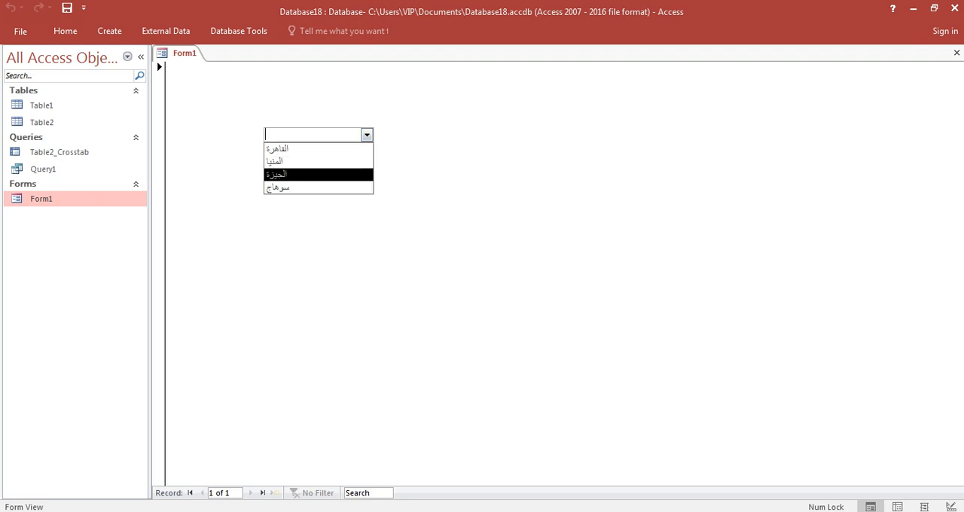
right_click(543, 127)
left_click(592, 163)
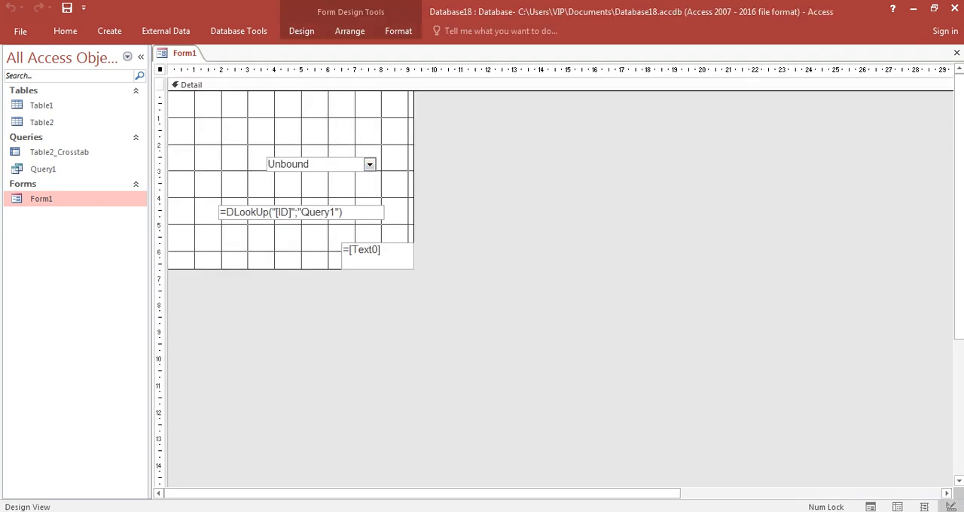
left_click(59, 152)
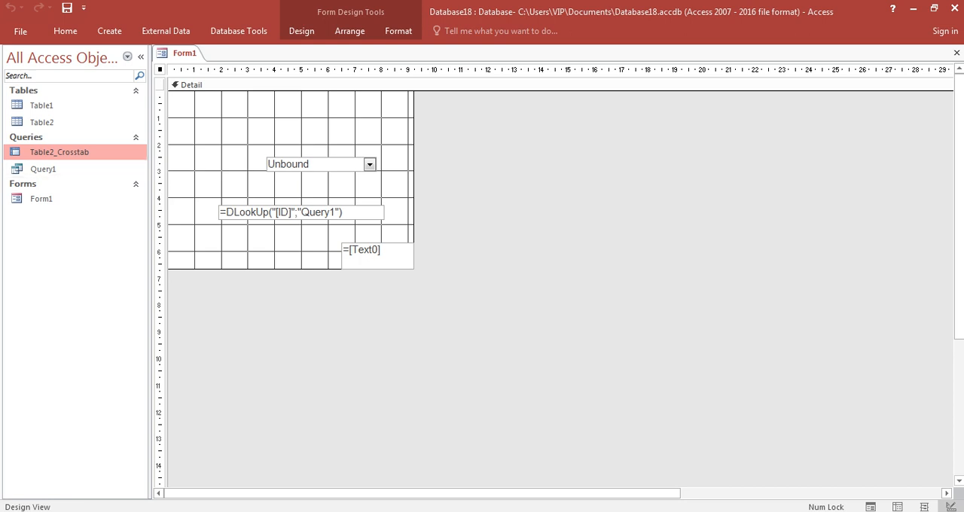
key("alt+Tab")
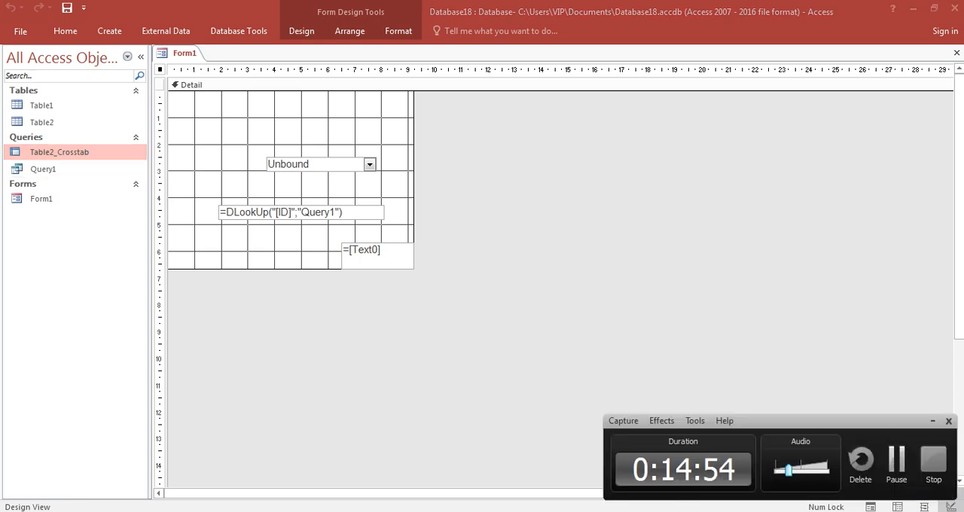